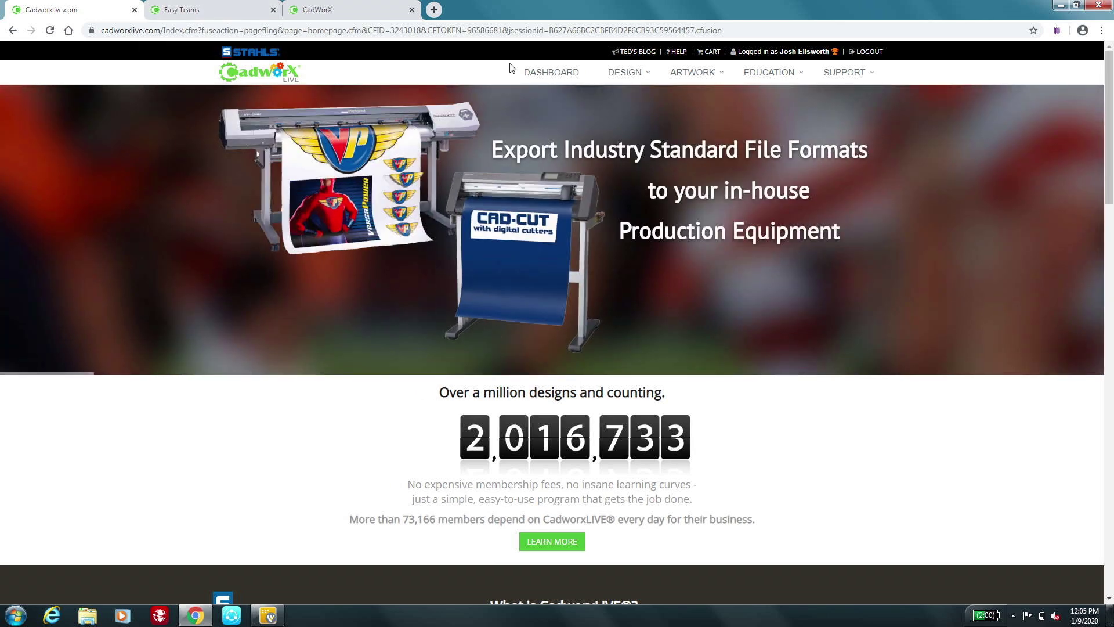
Switch to the CadWorX designer and browse the Templates library, closing it without choosing a design
left_click(618, 76)
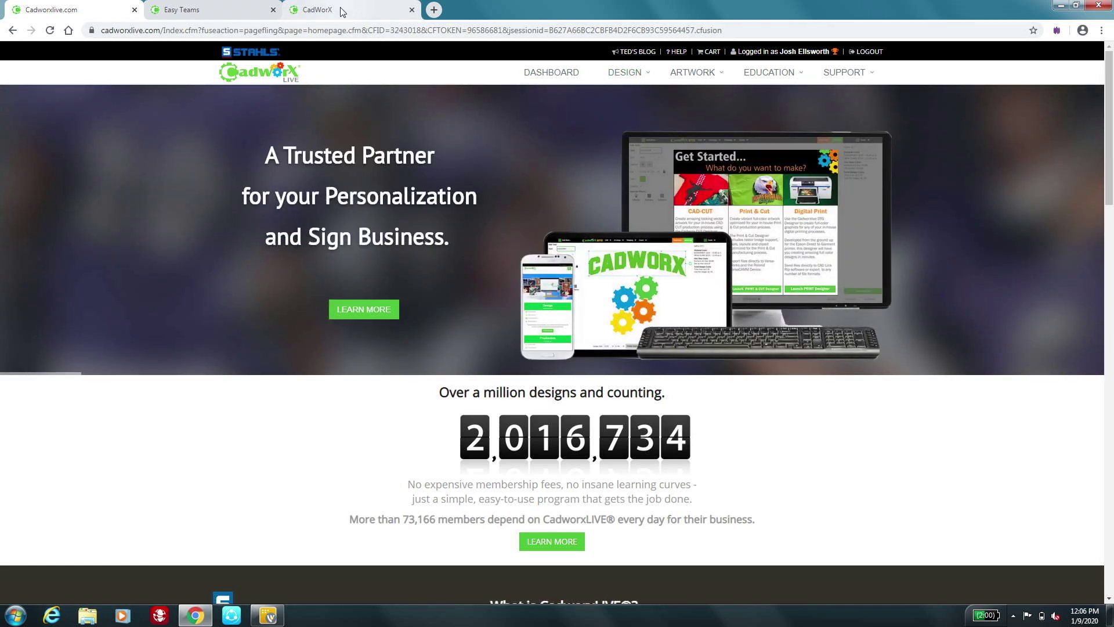
left_click(342, 11)
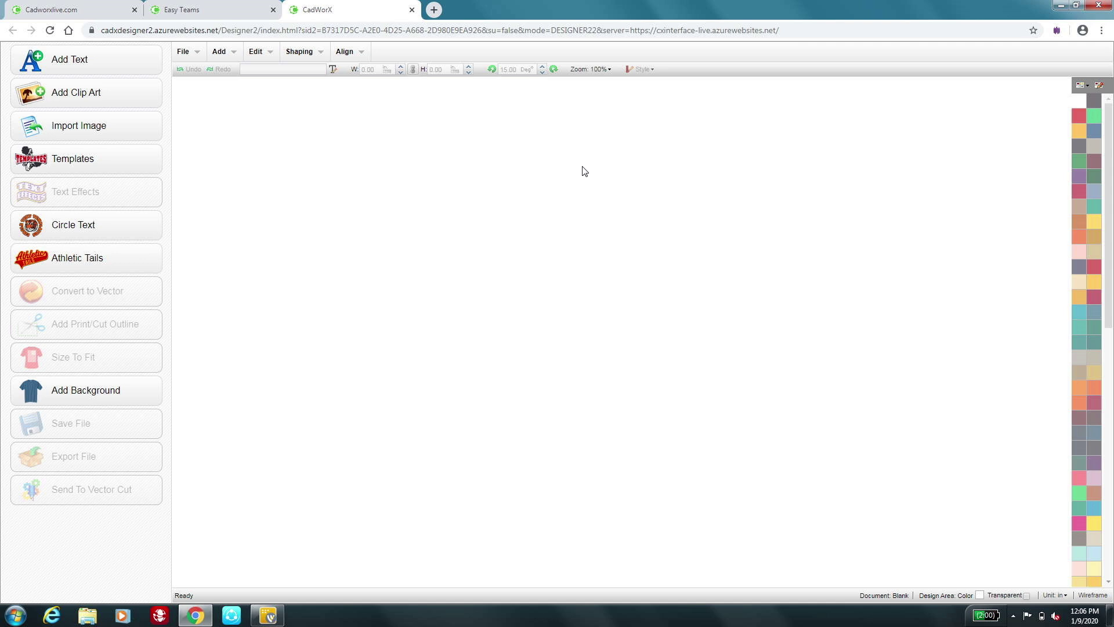
left_click(117, 162)
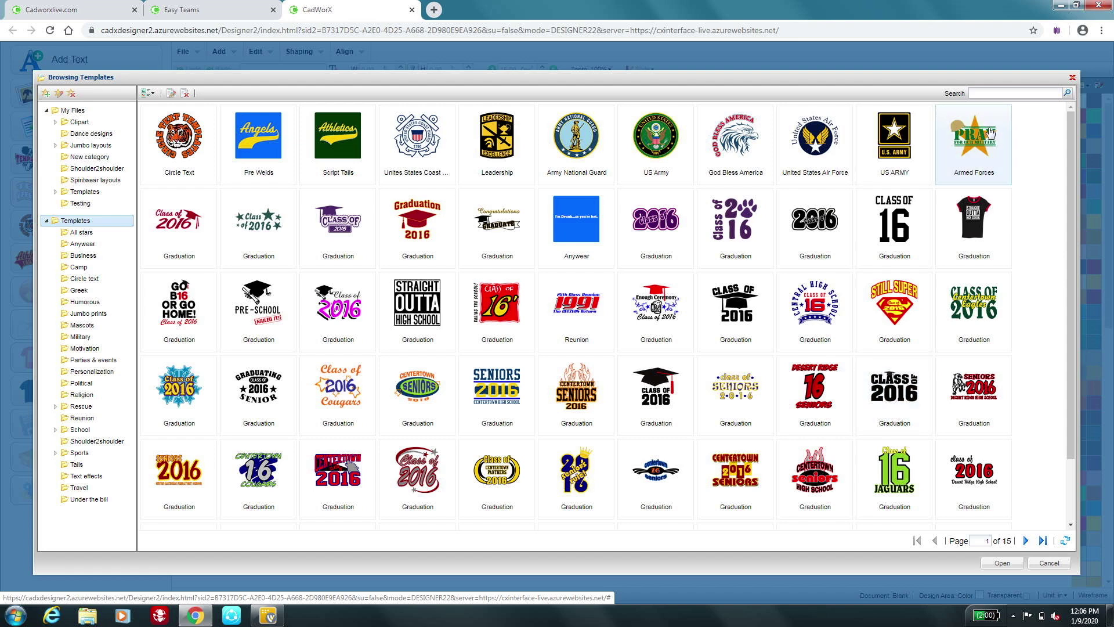
left_click(1073, 79)
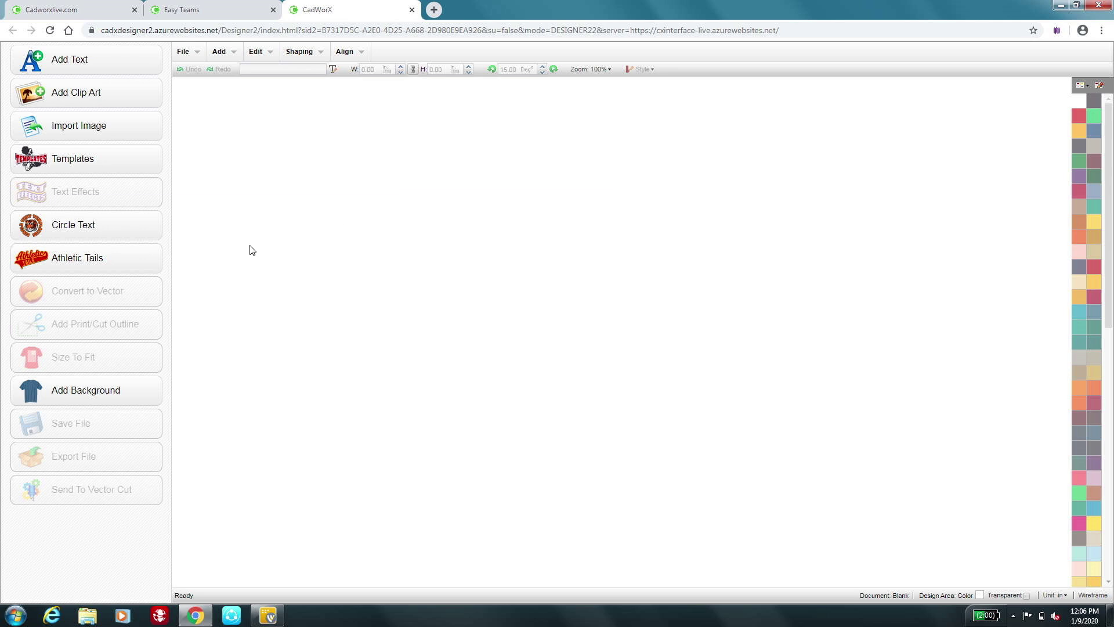
Open the Athletic Tails design with "Athletics" above a solid tail that ends in a center point
left_click(106, 268)
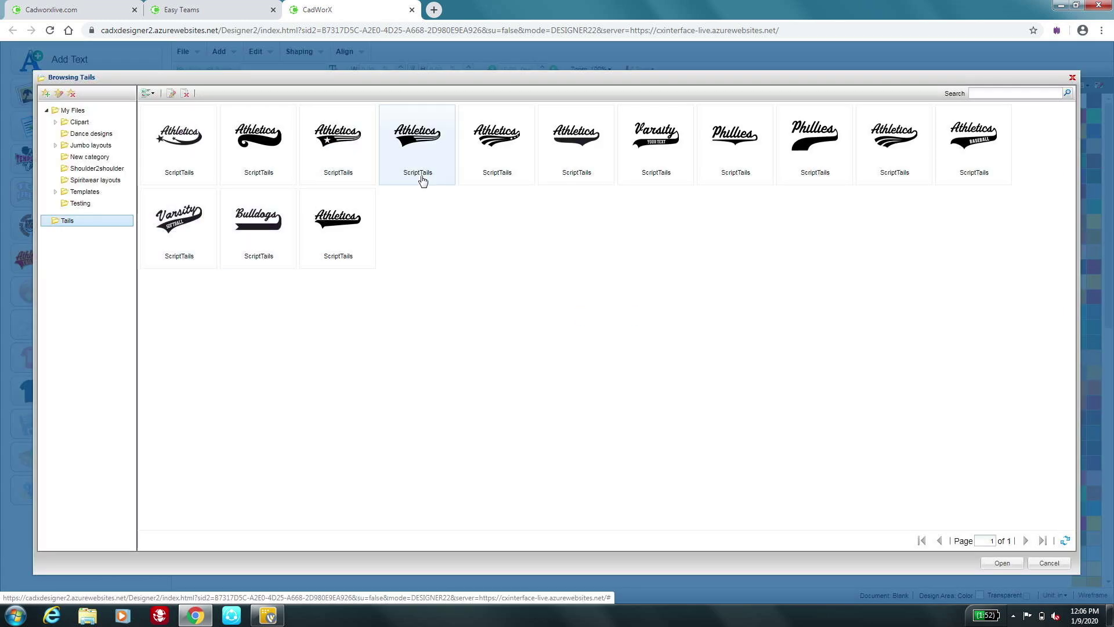
left_click(584, 154)
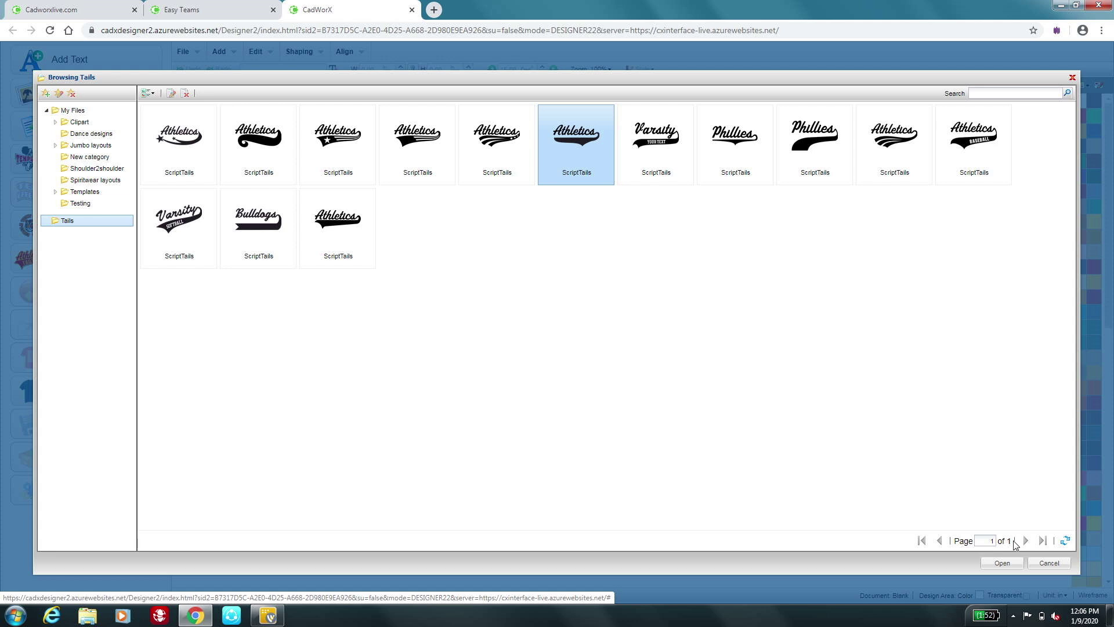
left_click(1001, 563)
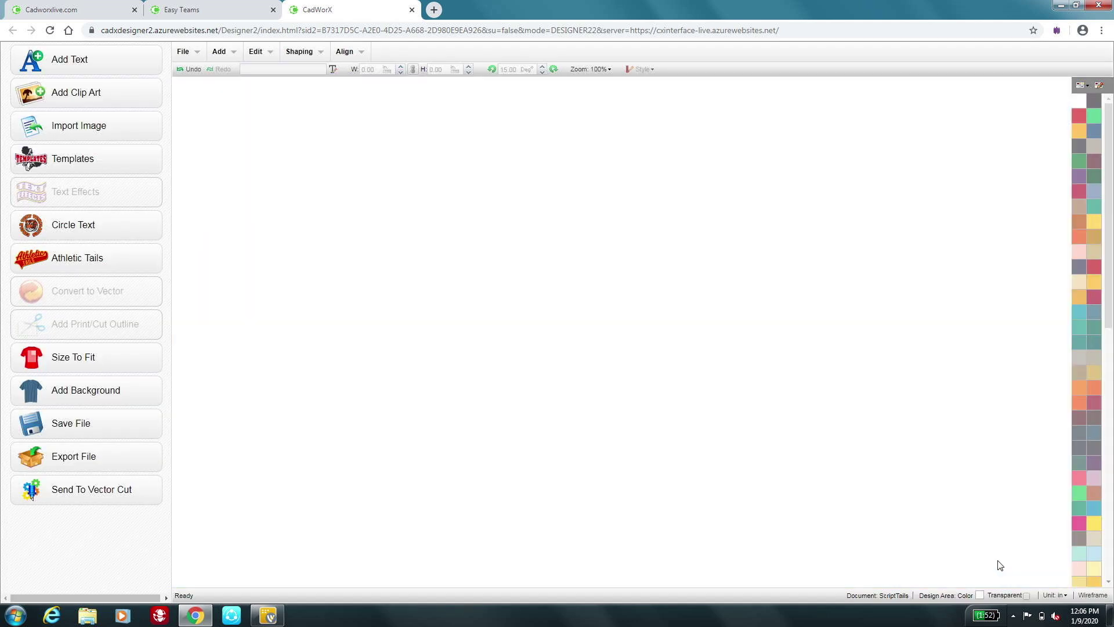
Change the "Athletics" lettering to "Rockets"
double_click(587, 310)
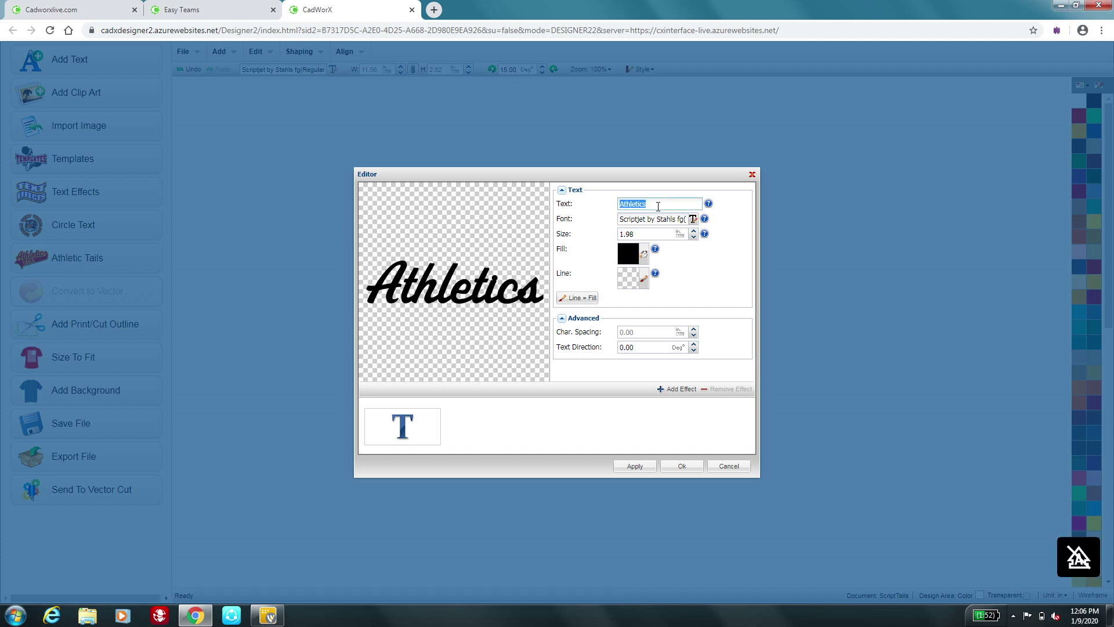
type("Rockets")
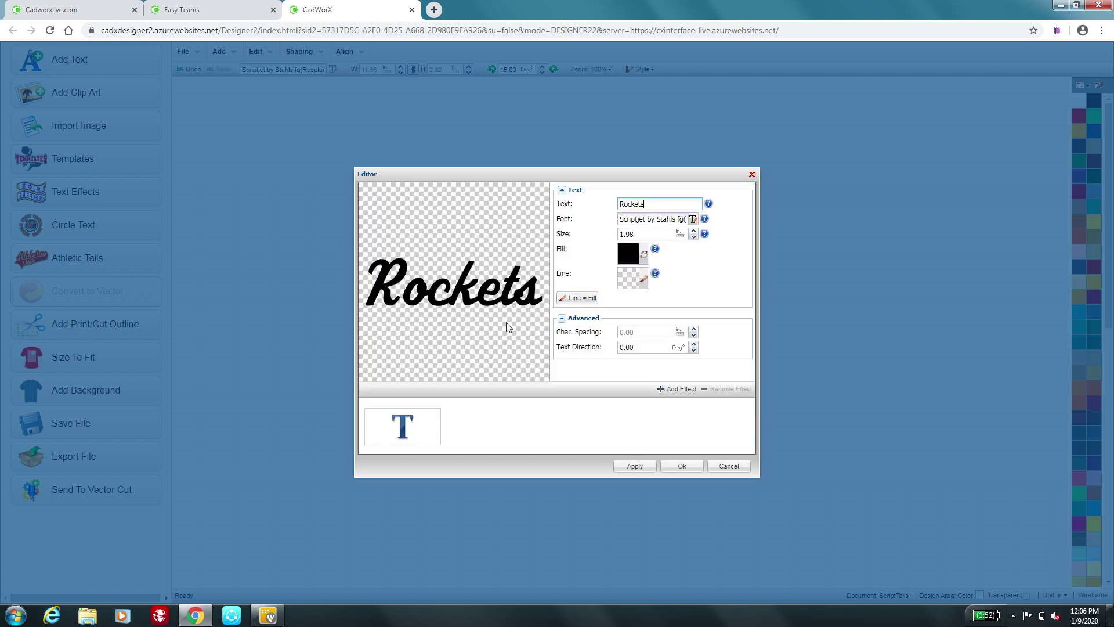
left_click(678, 465)
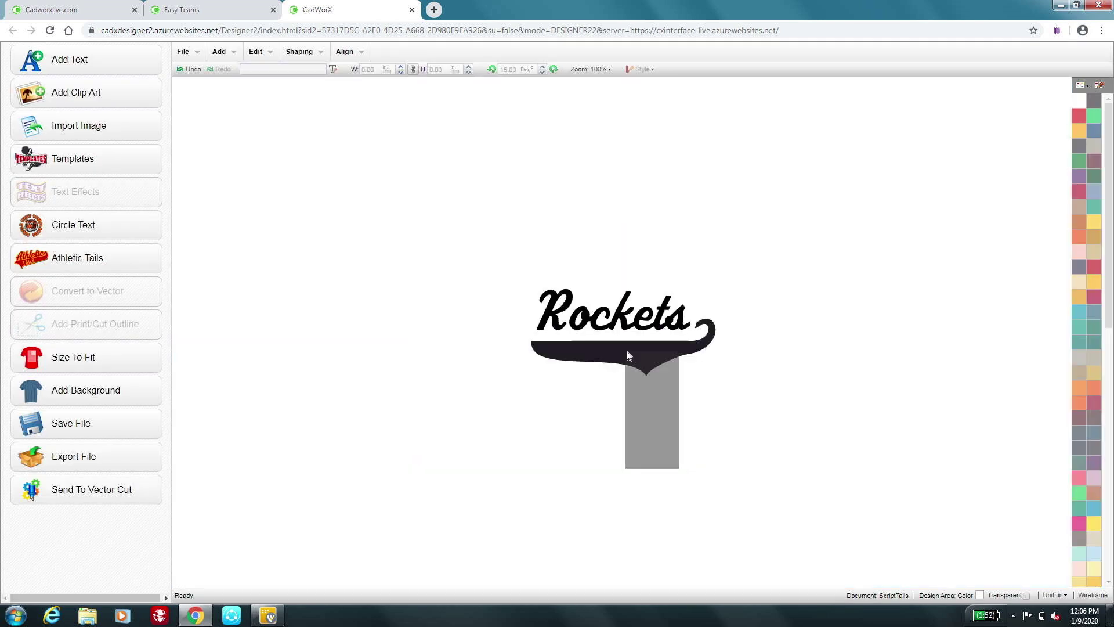
Shift the Rockets text toward the tail's curl, show the design in wireframe, and enlarge the text to about 11.60 by 3.13 in
left_click(578, 313)
left_click_drag(554, 303, 562, 303)
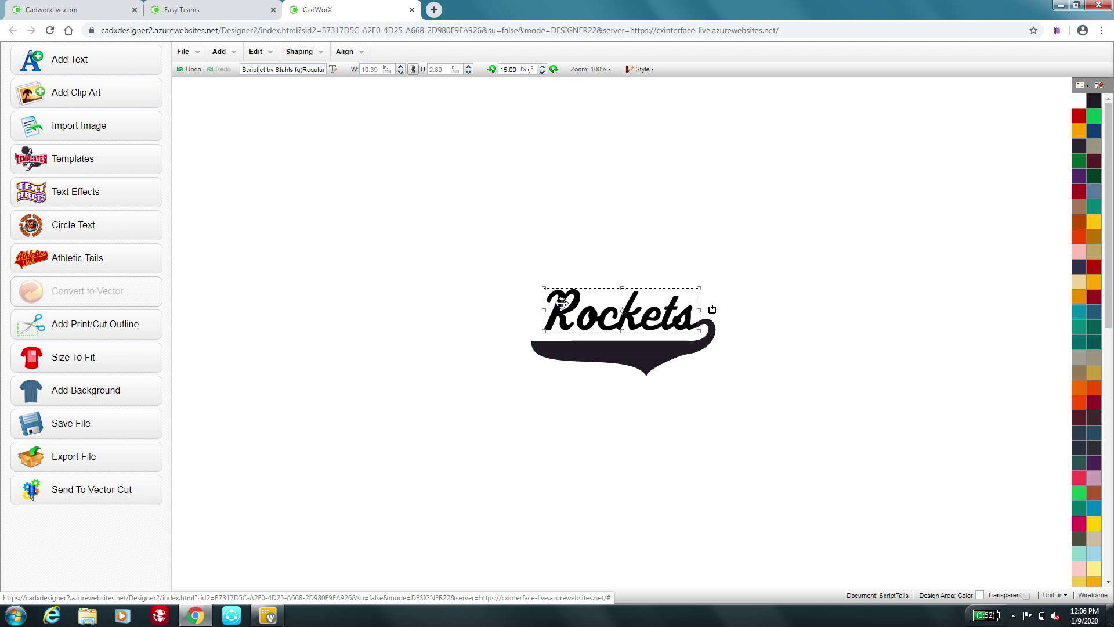
left_click(1092, 595)
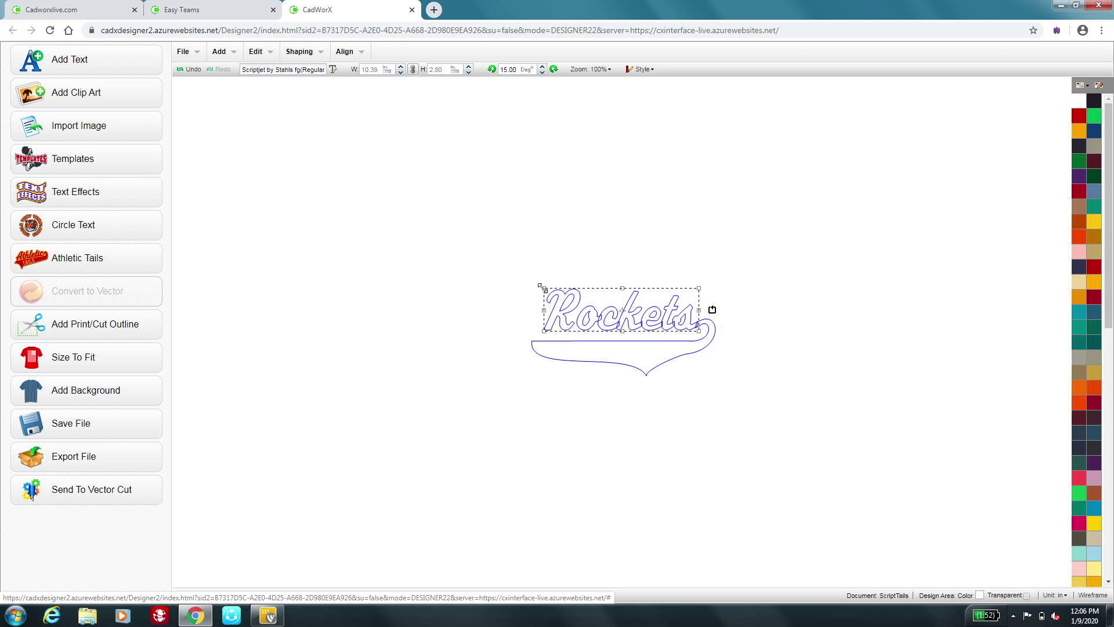
left_click_drag(542, 287, 524, 282)
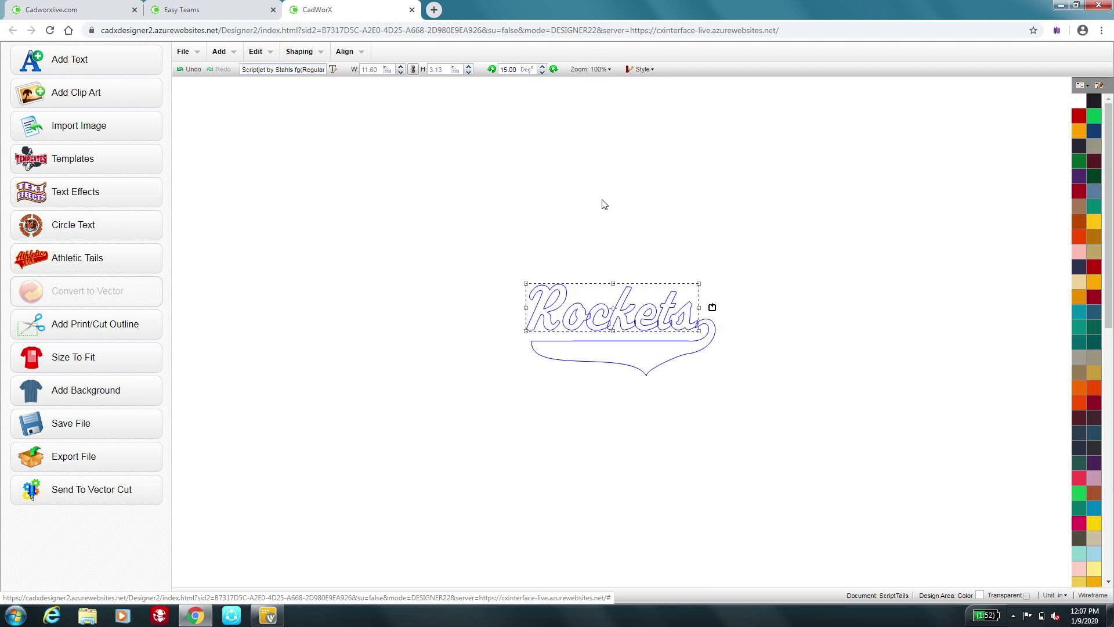
Weld the overlapping letters of the Rockets text into one continuous outline
left_click(587, 69)
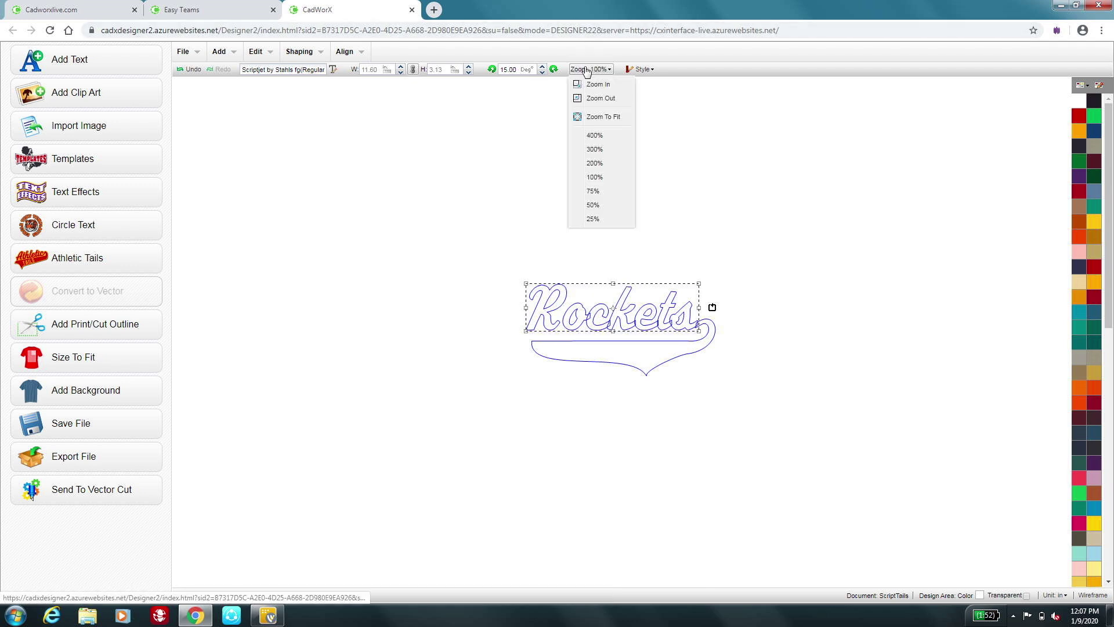
left_click(597, 118)
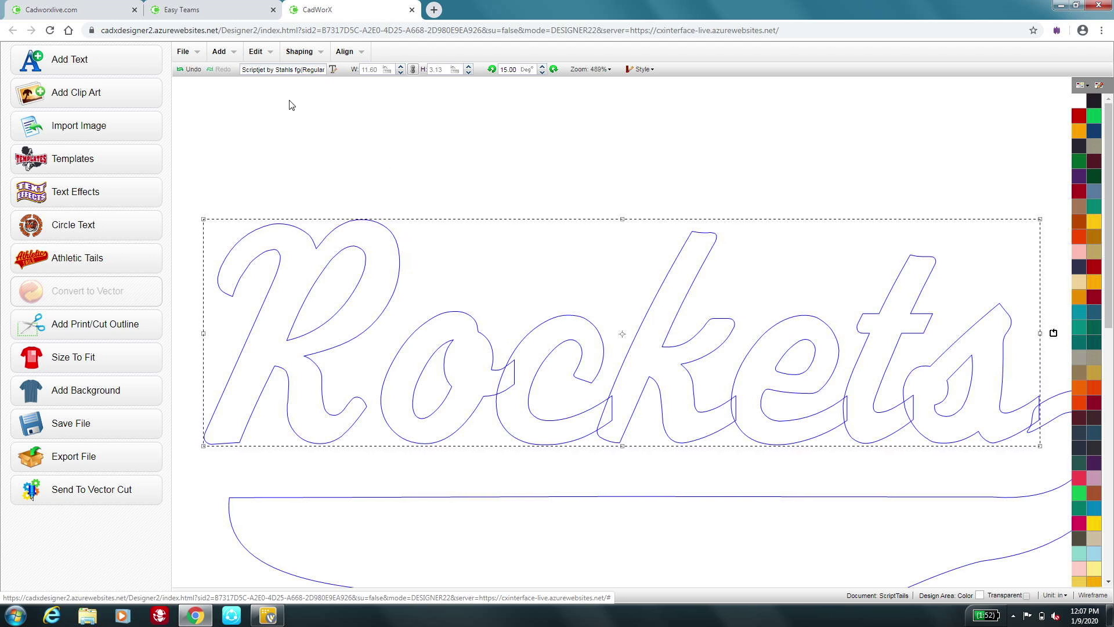
left_click(301, 52)
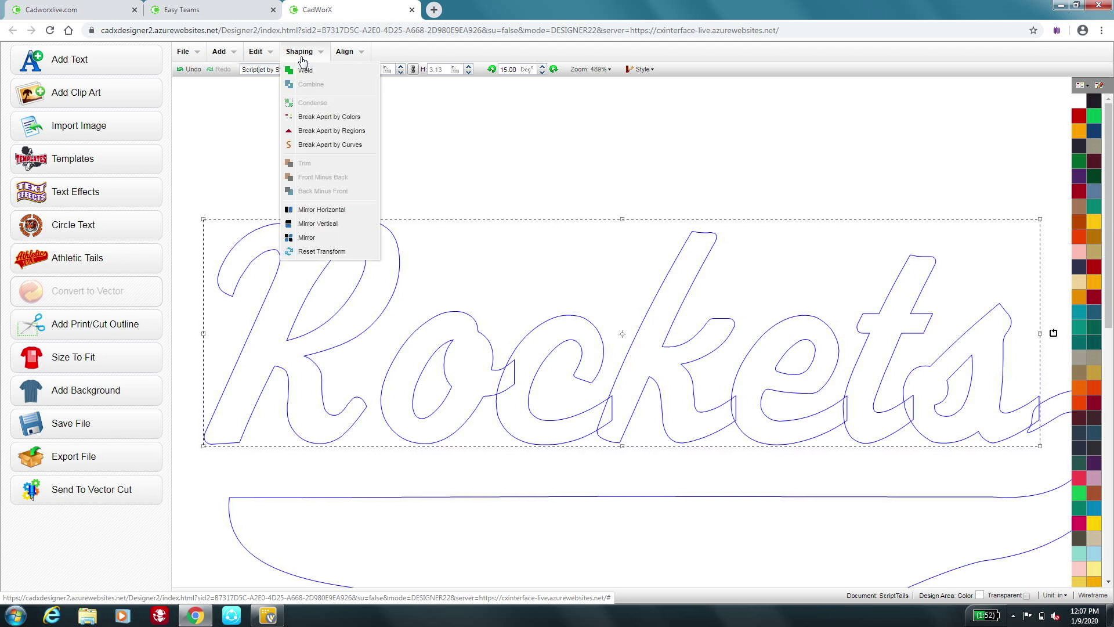
left_click(303, 69)
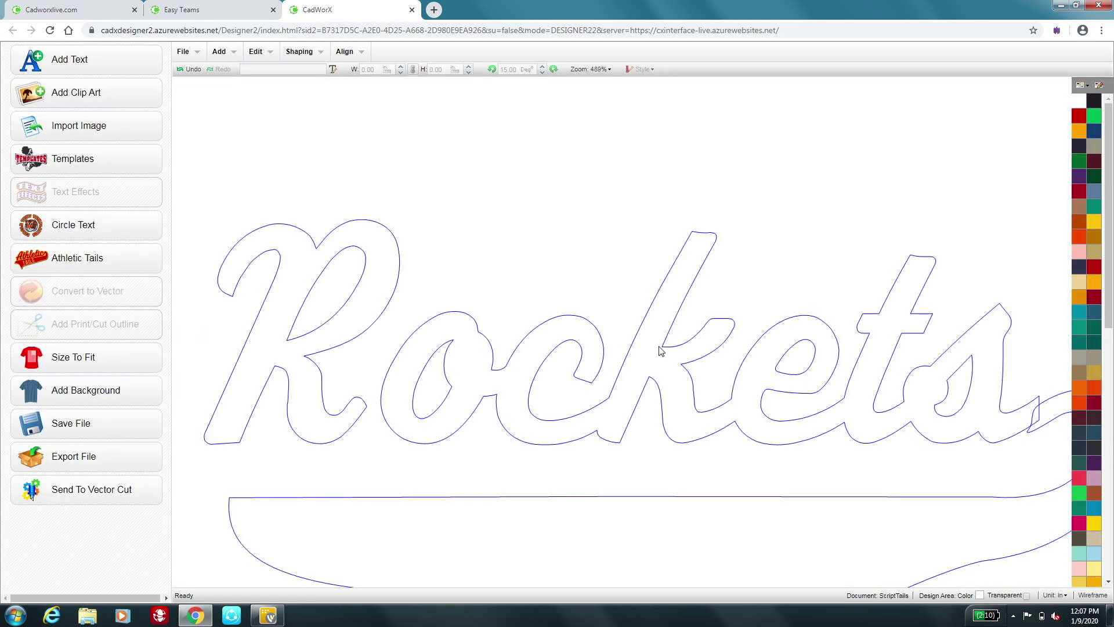
Nudge the welded Rockets lettering slightly, weld it together with the tail, and fit the whole design in view
left_click(702, 346)
left_click_drag(704, 346, 706, 350)
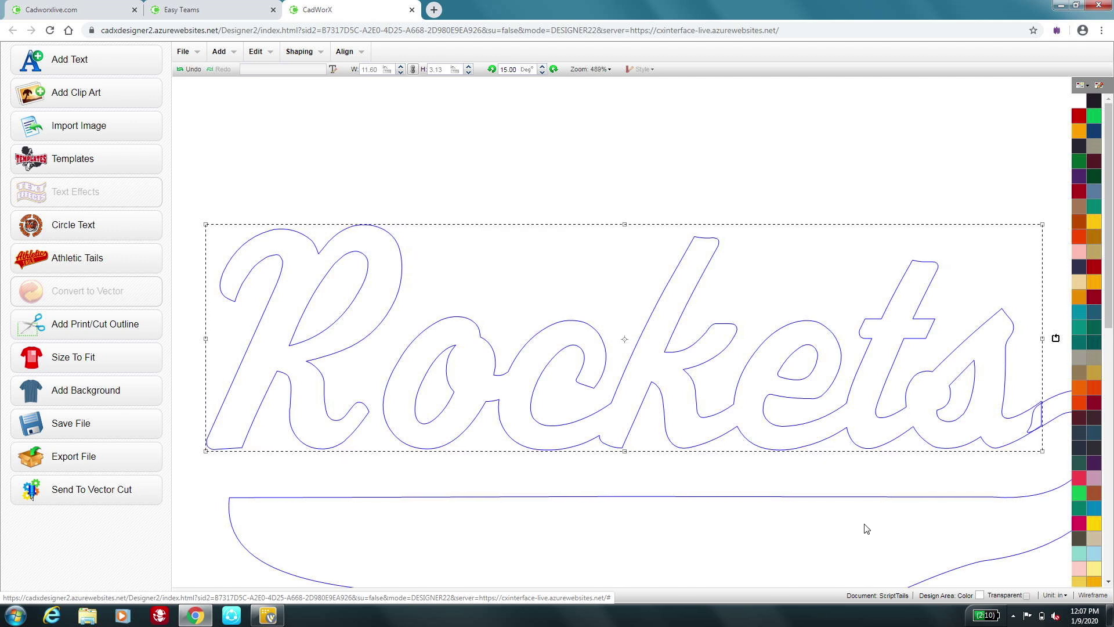
key("ctrl+a")
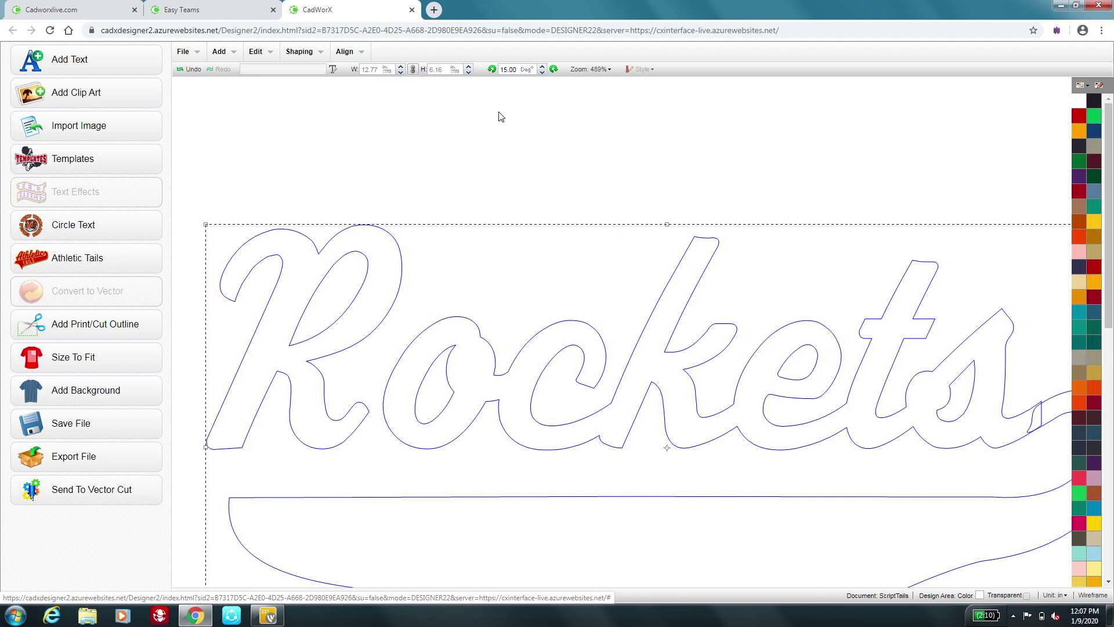
left_click(302, 53)
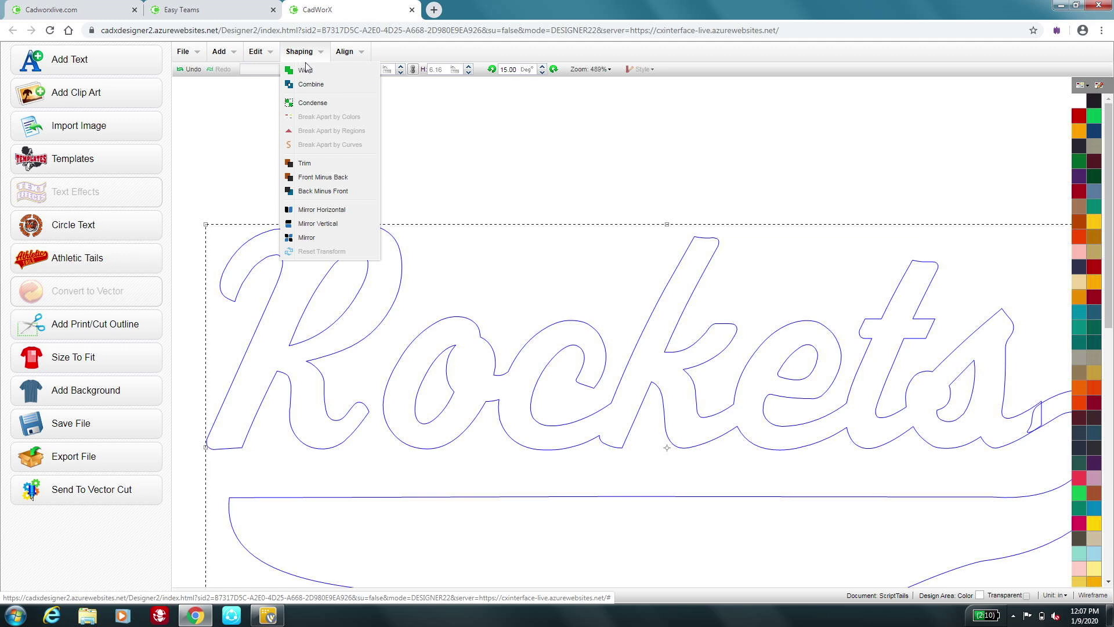
left_click(306, 70)
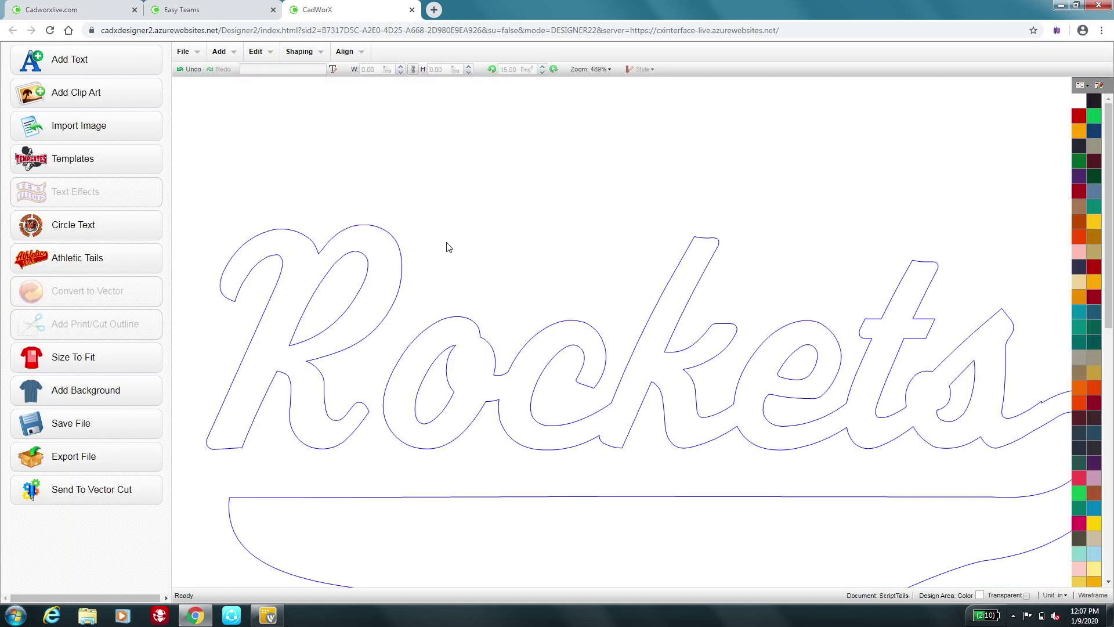
left_click(597, 69)
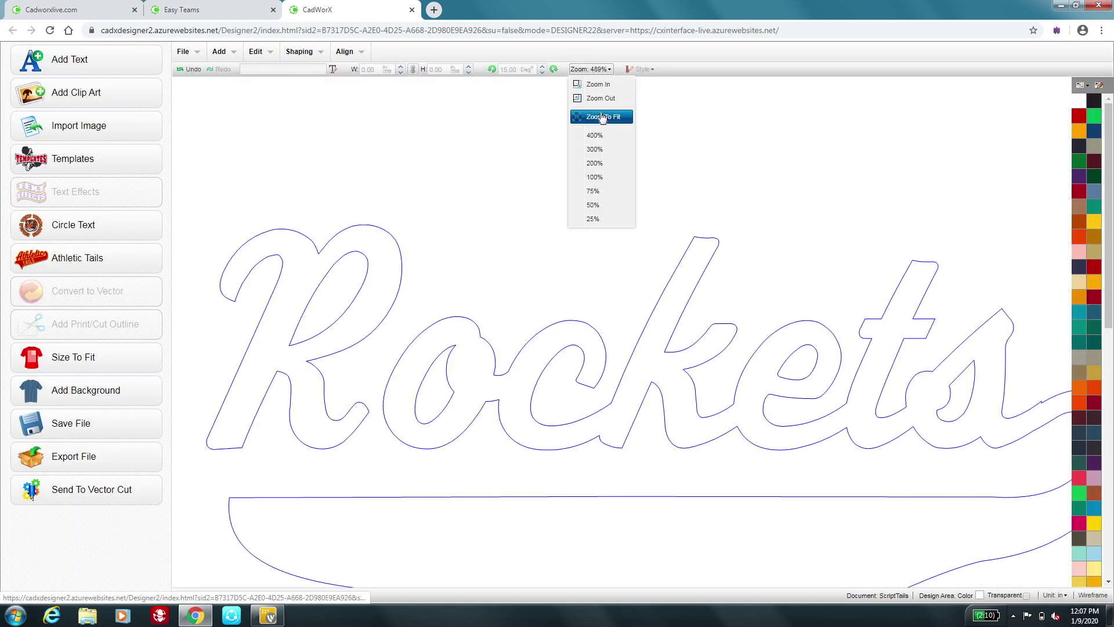
left_click(601, 115)
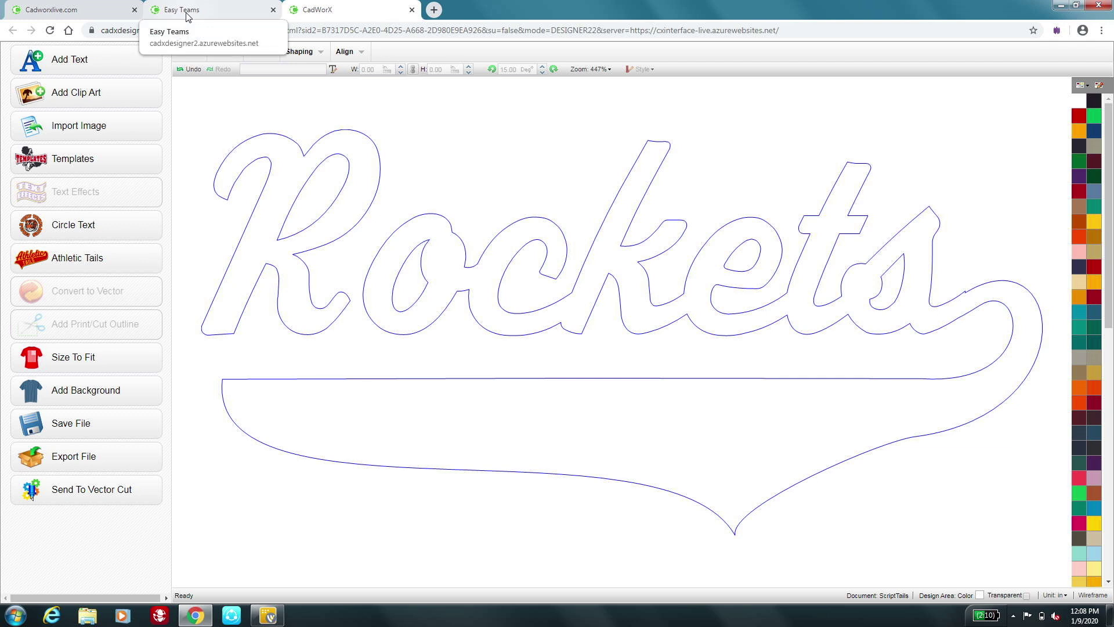
Return to the Cadworxlive site, find the Easy Teams launch option, and switch to the open Easy Teams application
left_click(61, 9)
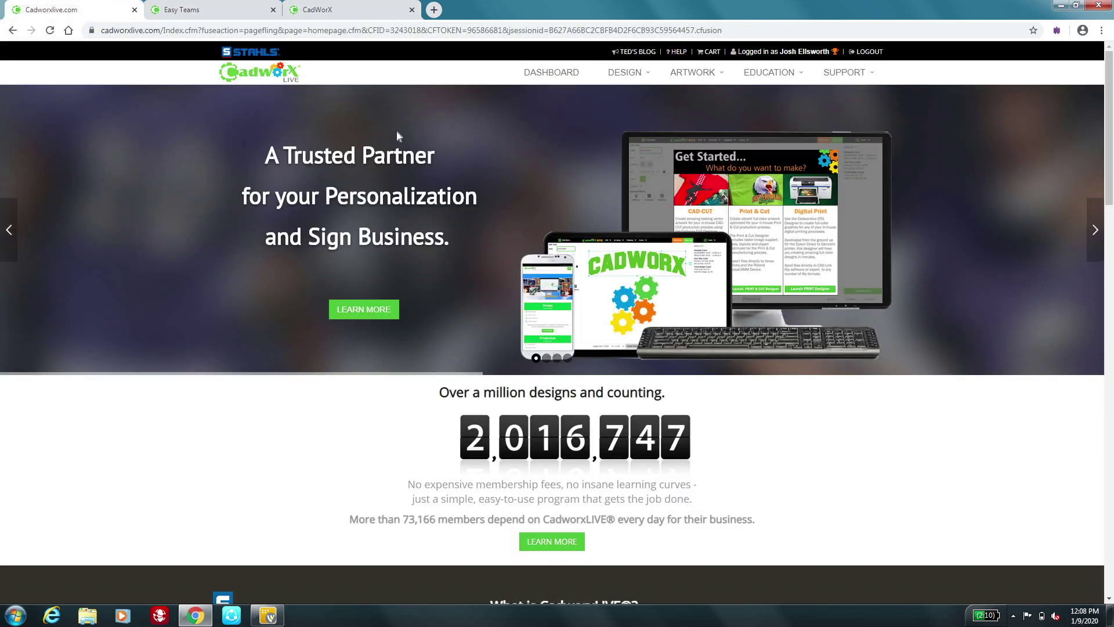
left_click(625, 72)
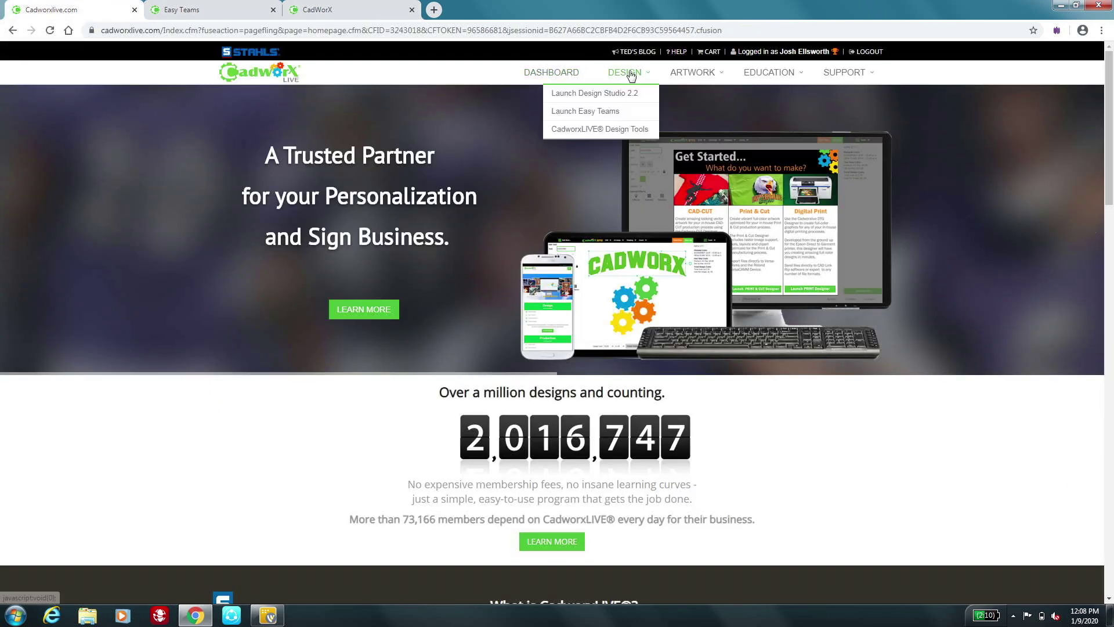
left_click(599, 112)
left_click(210, 13)
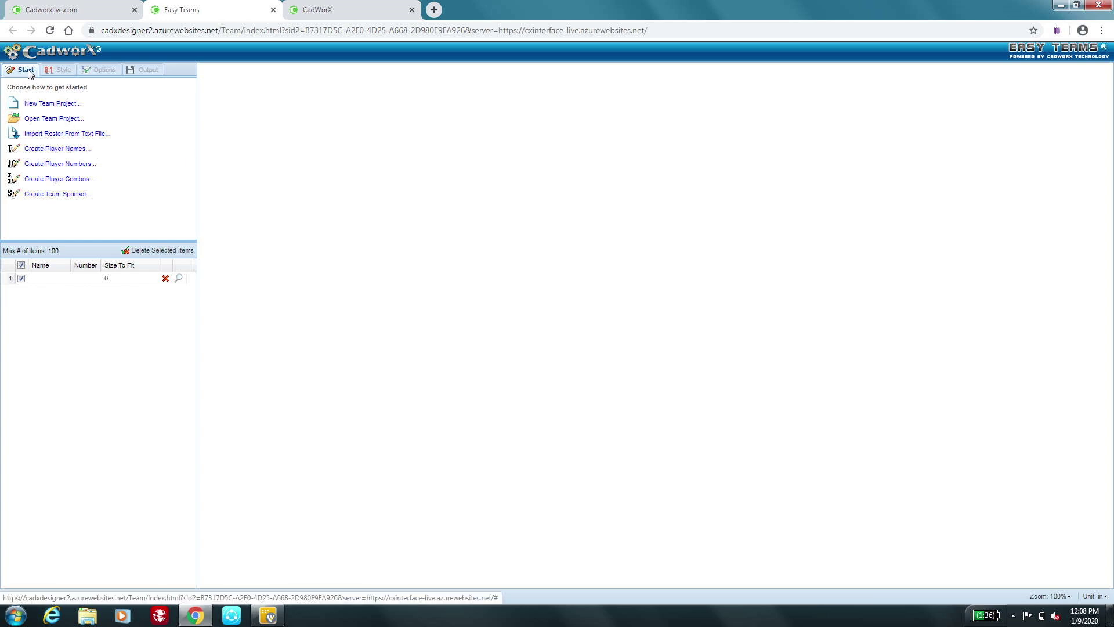
Enlarge the Easy Teams page to 150% browser zoom
left_click(1101, 31)
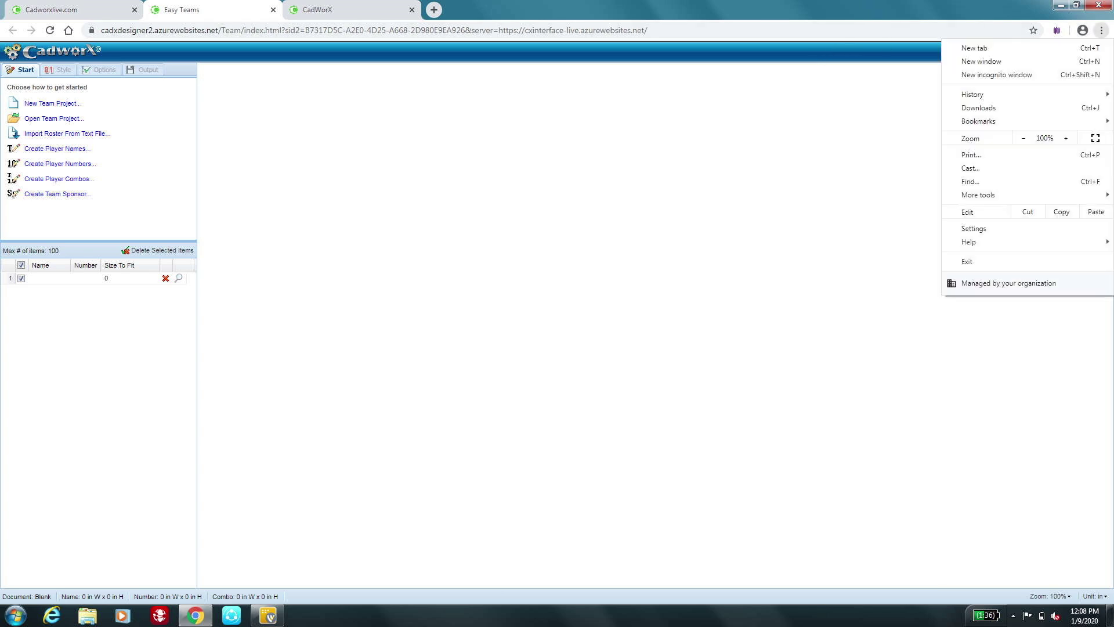
left_click(1067, 138)
left_click(1072, 140)
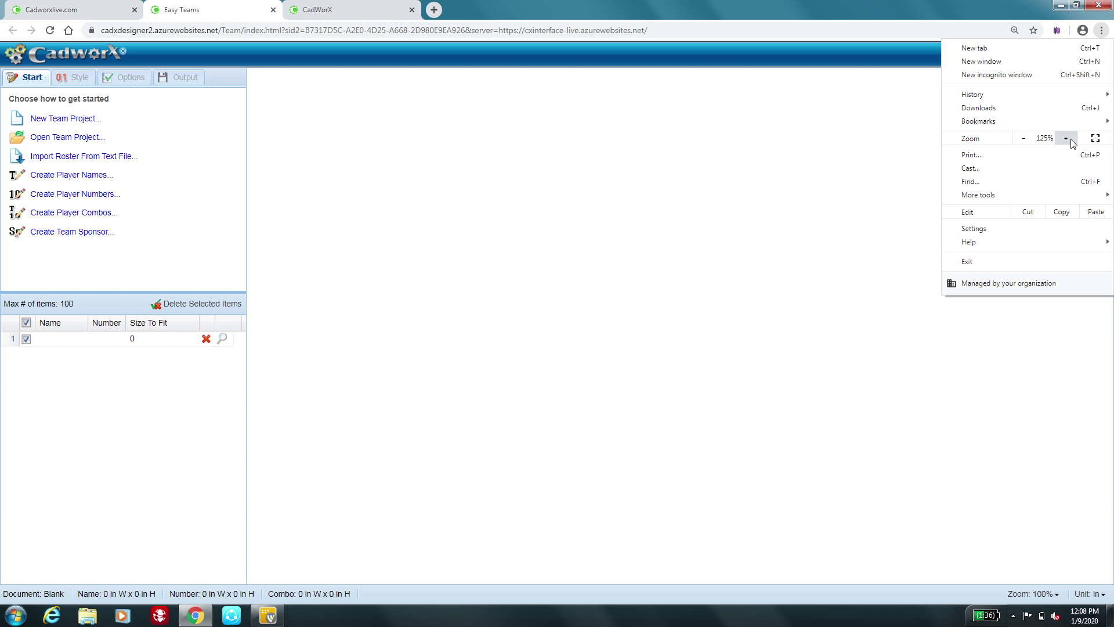
left_click(1071, 140)
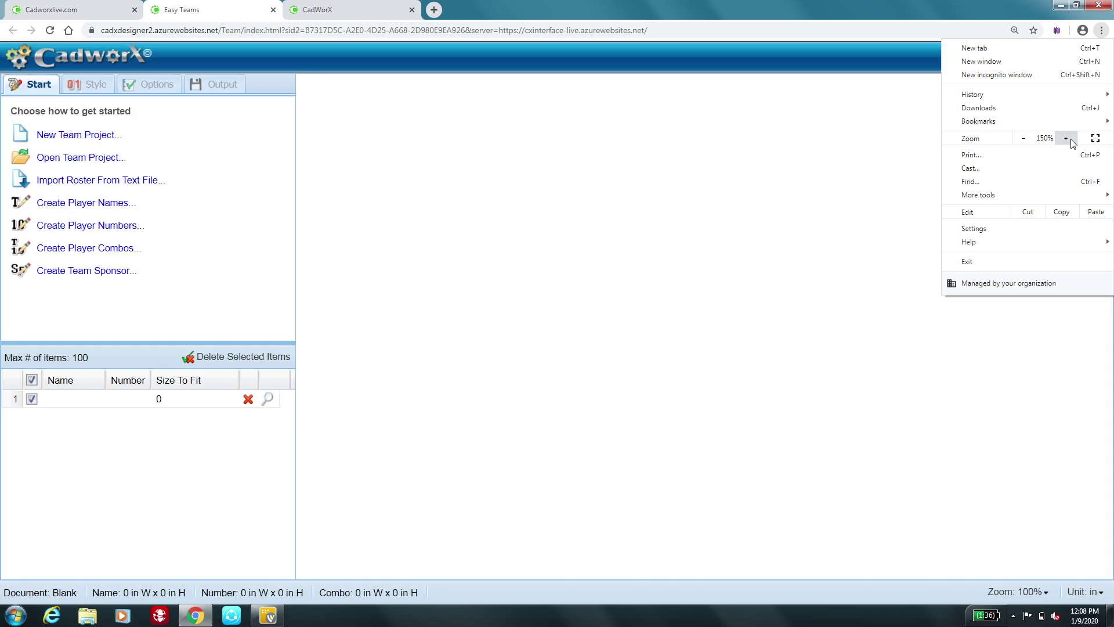
left_click(422, 254)
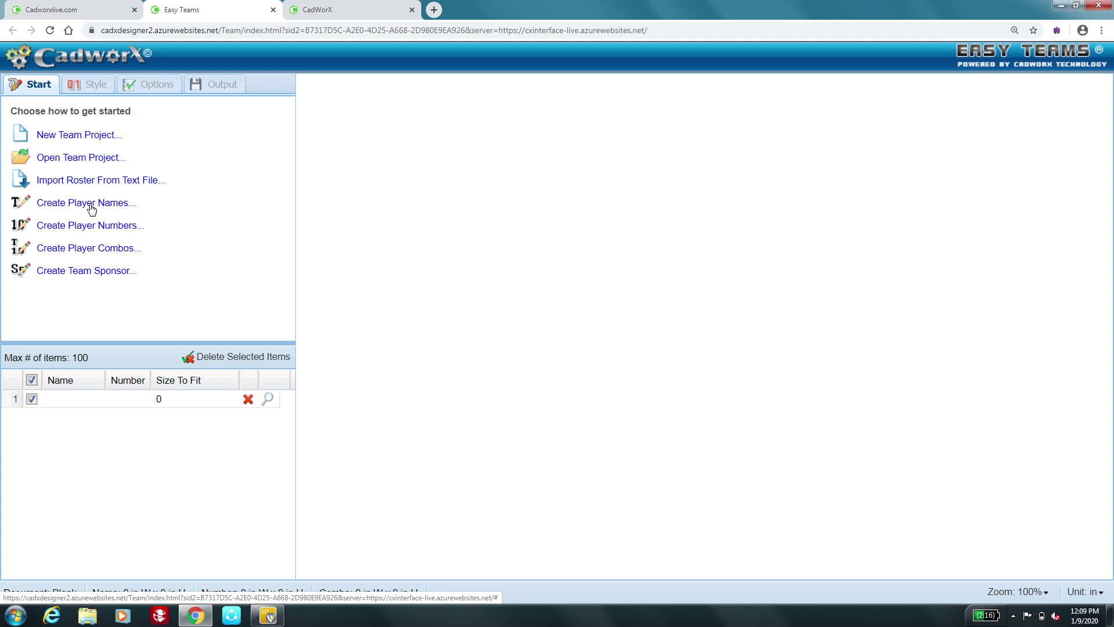
Start creating player combos and load the names and numbers from the 106-byte roster text file on the Desktop
left_click(85, 248)
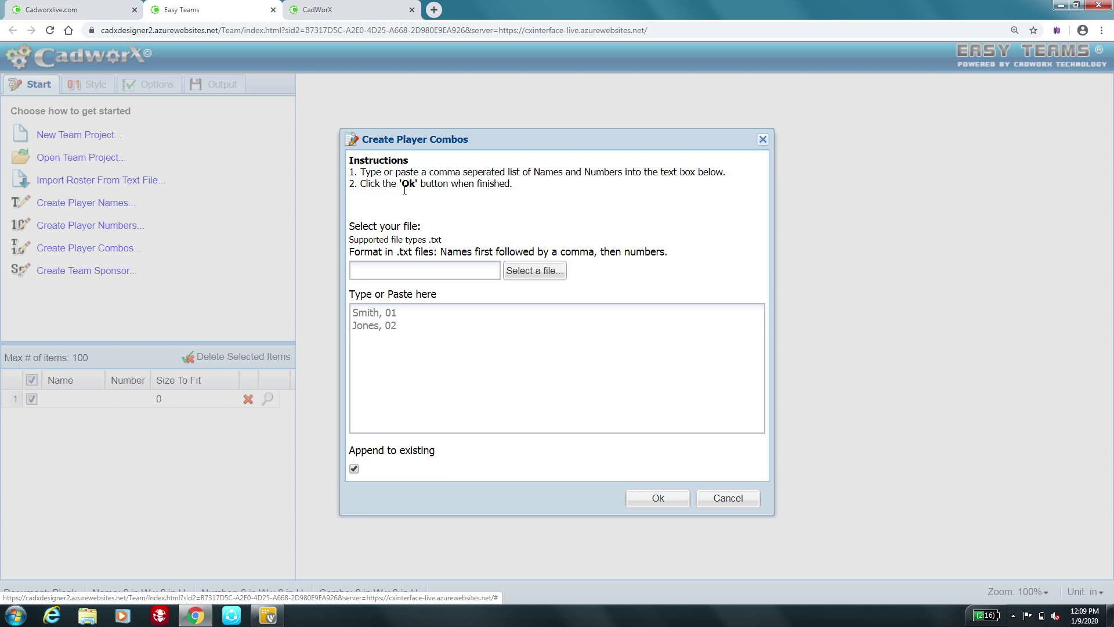
left_click(397, 324)
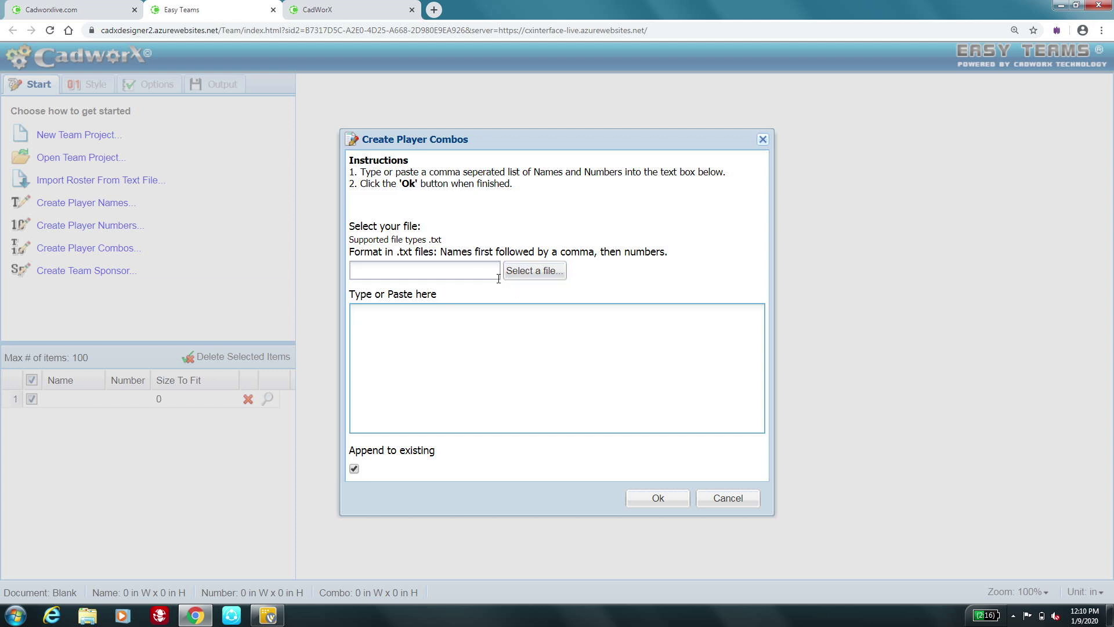
left_click(462, 271)
left_click(518, 271)
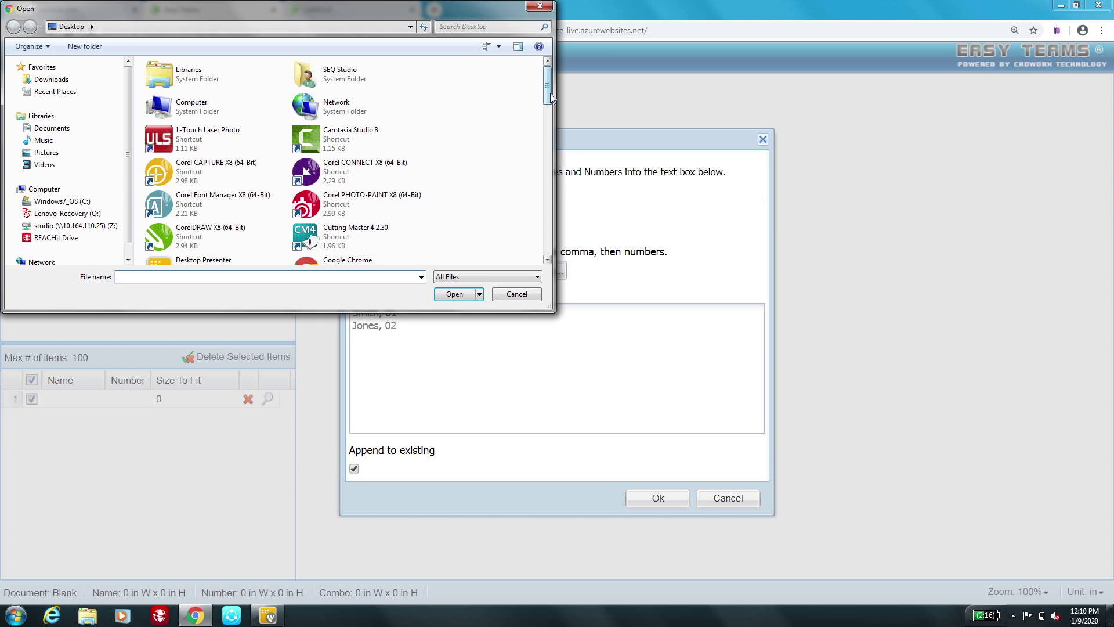
left_click_drag(549, 92, 555, 222)
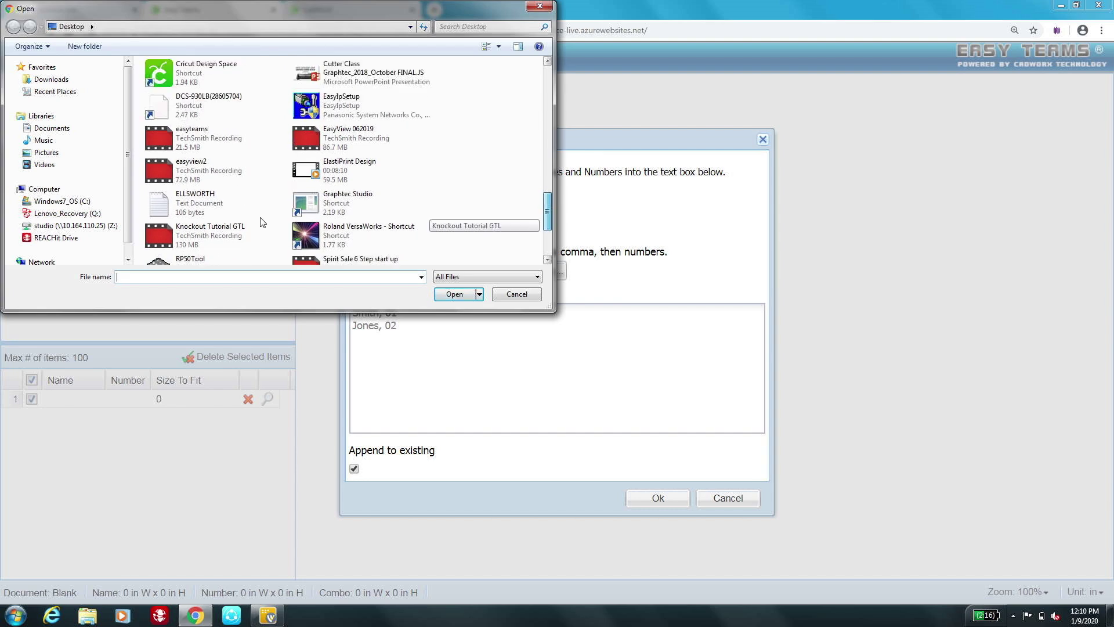
double_click(191, 199)
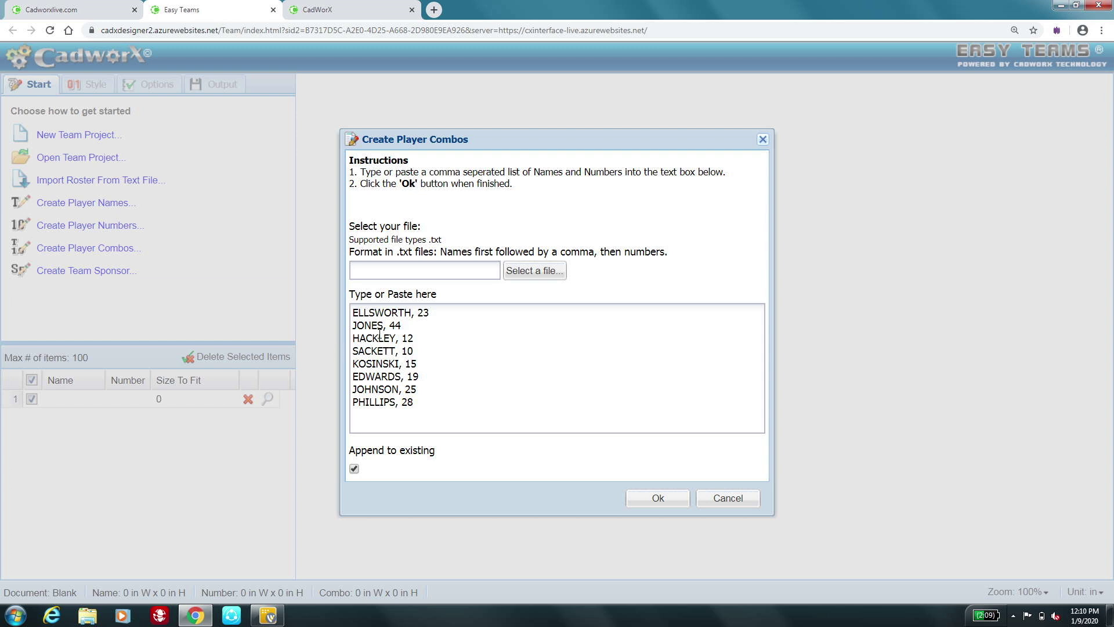
Add another player's surname with number 30 as a new line below the loaded roster and create the combos
left_click(420, 399)
key("Return")
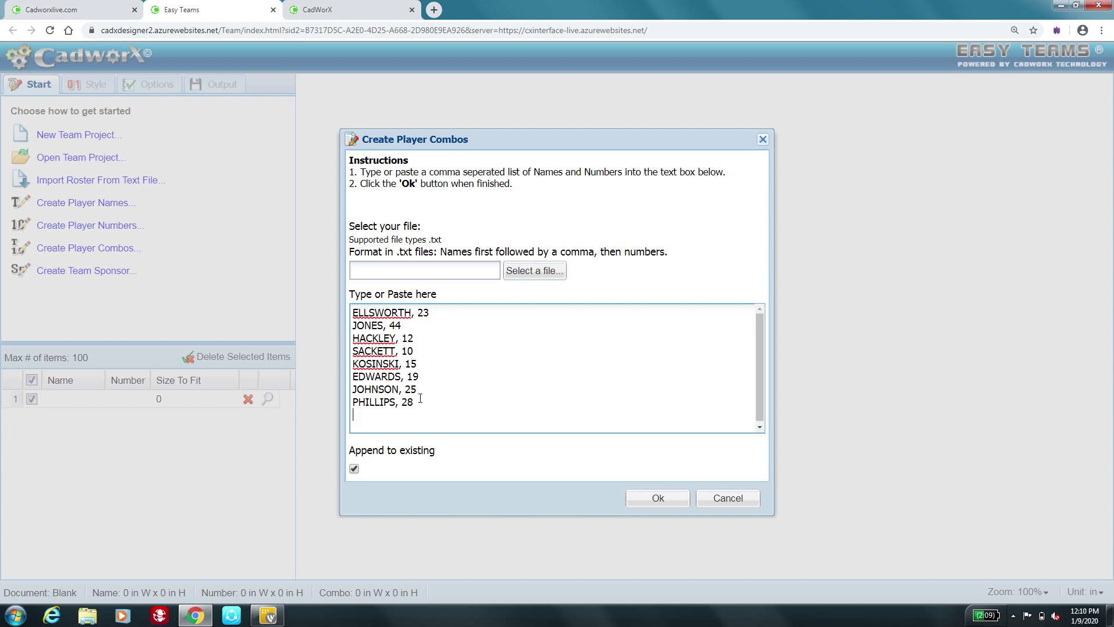
type("JACKSON, 30")
left_click_drag(576, 463, 466, 349)
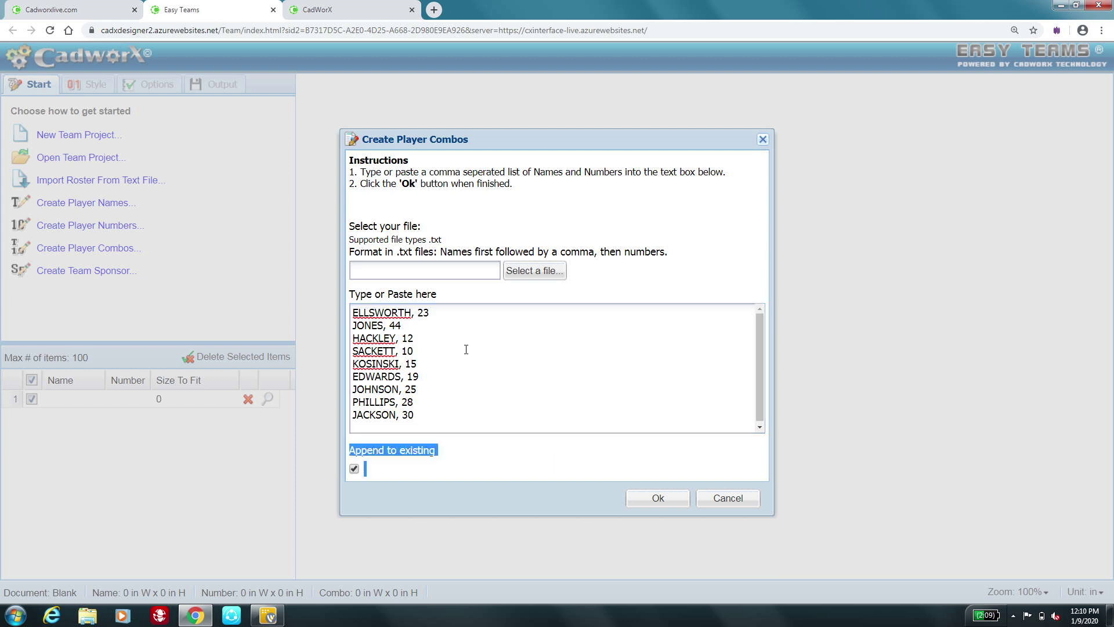
left_click(440, 405)
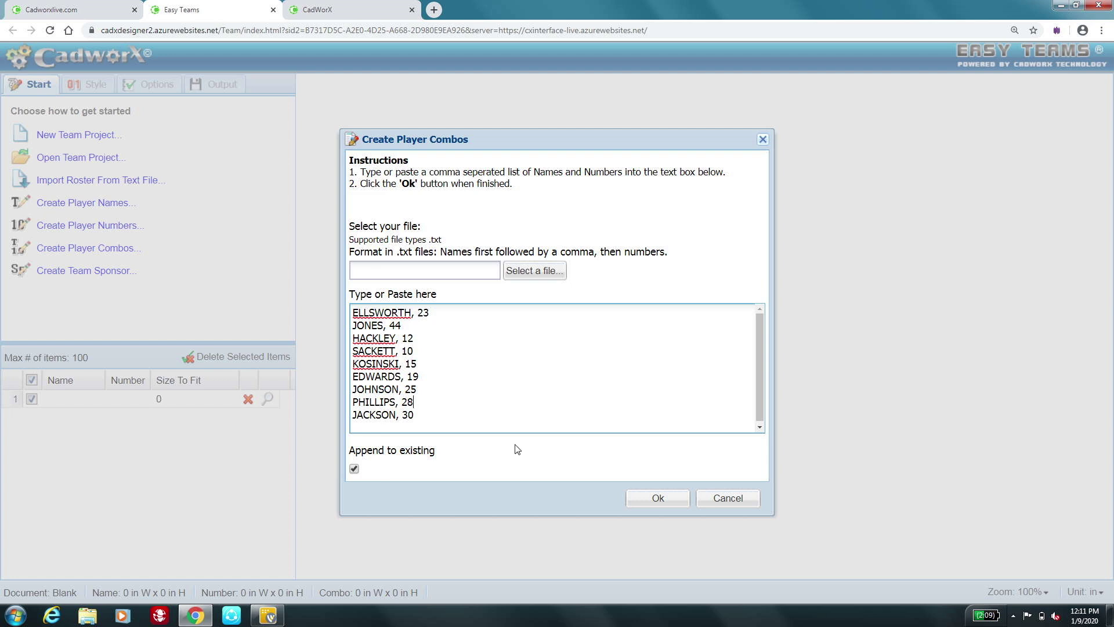
left_click(660, 498)
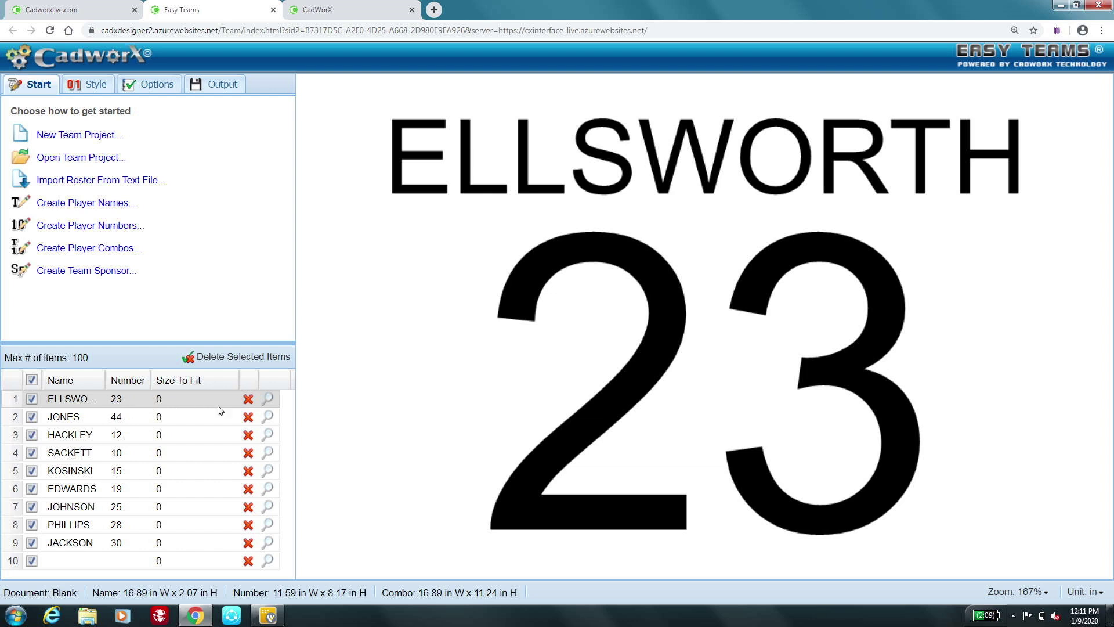
Preview the second and third players' name and number combos
left_click(268, 418)
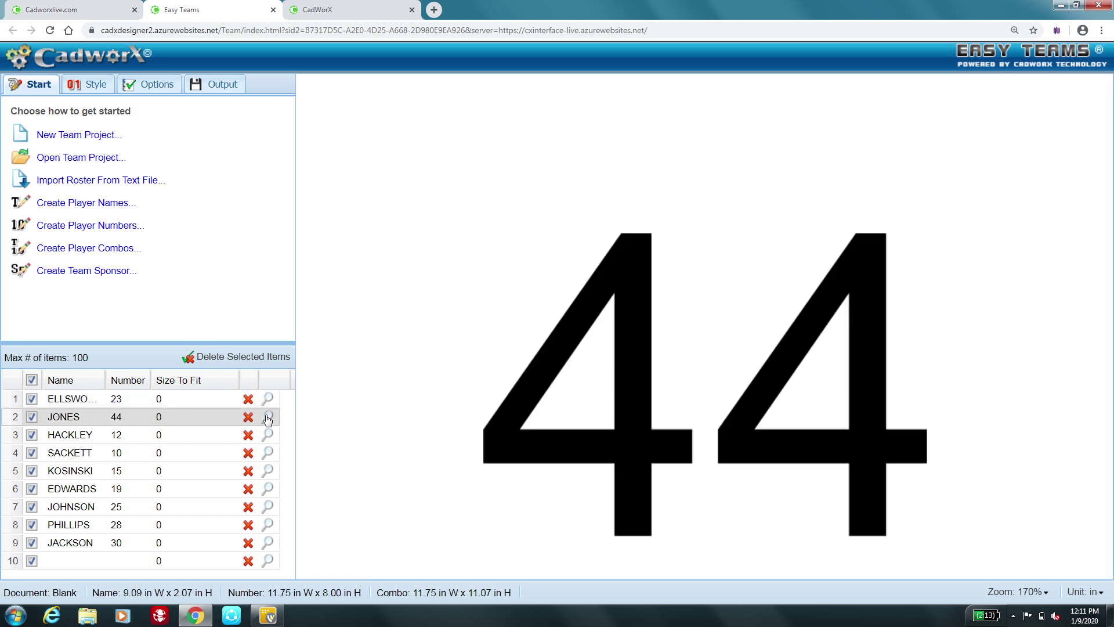
left_click(268, 436)
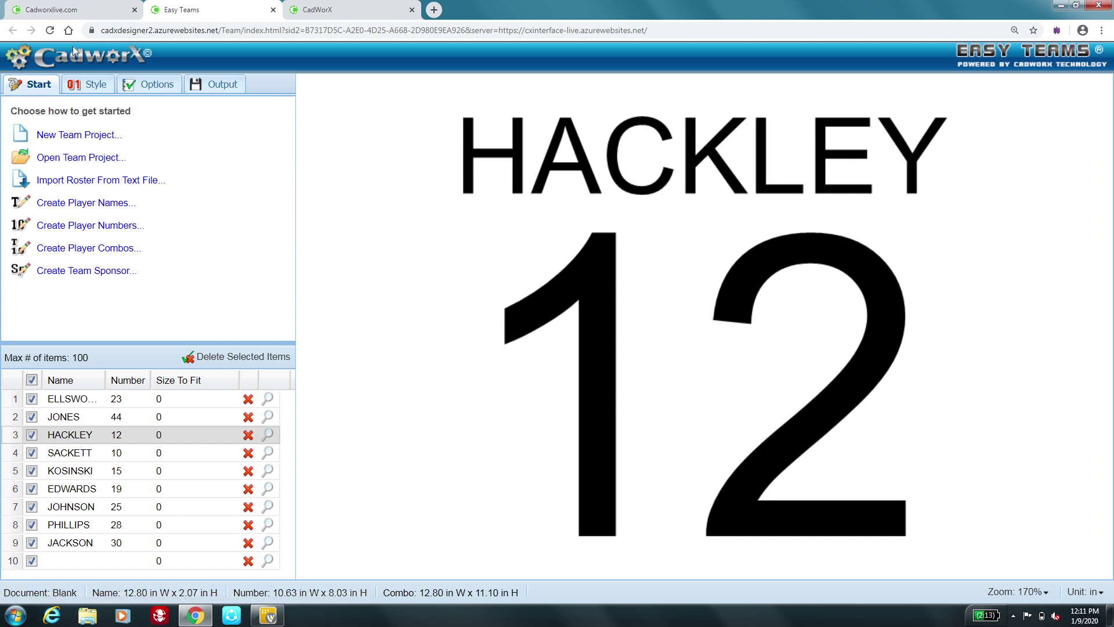
Apply the second system quick name style, the gently arched PLAYER without outline, to the selected roster items
left_click(96, 87)
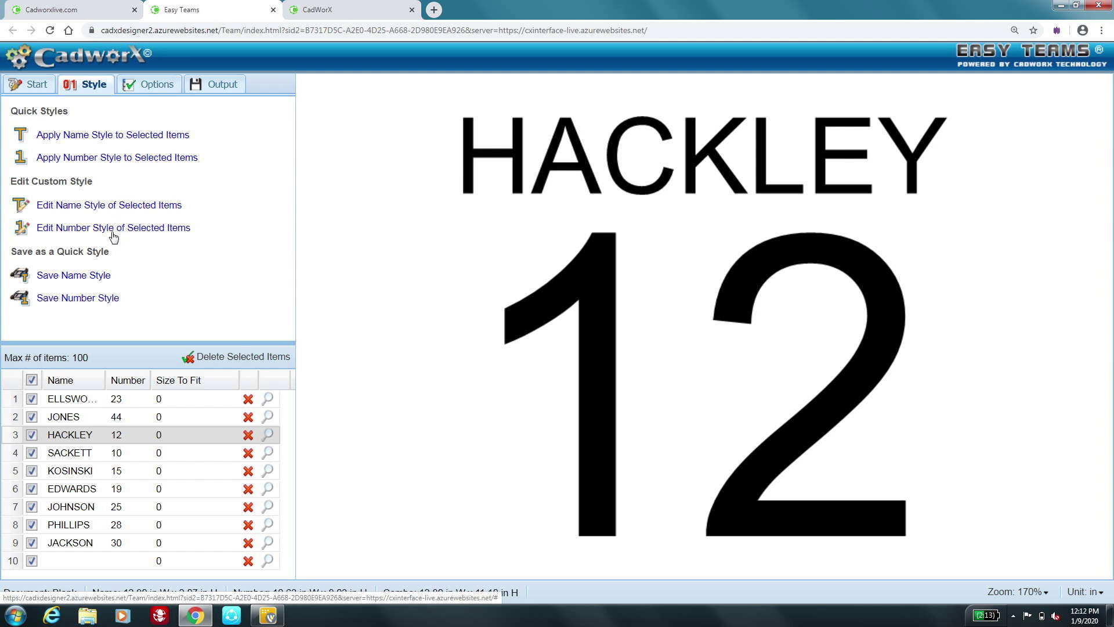
left_click(115, 135)
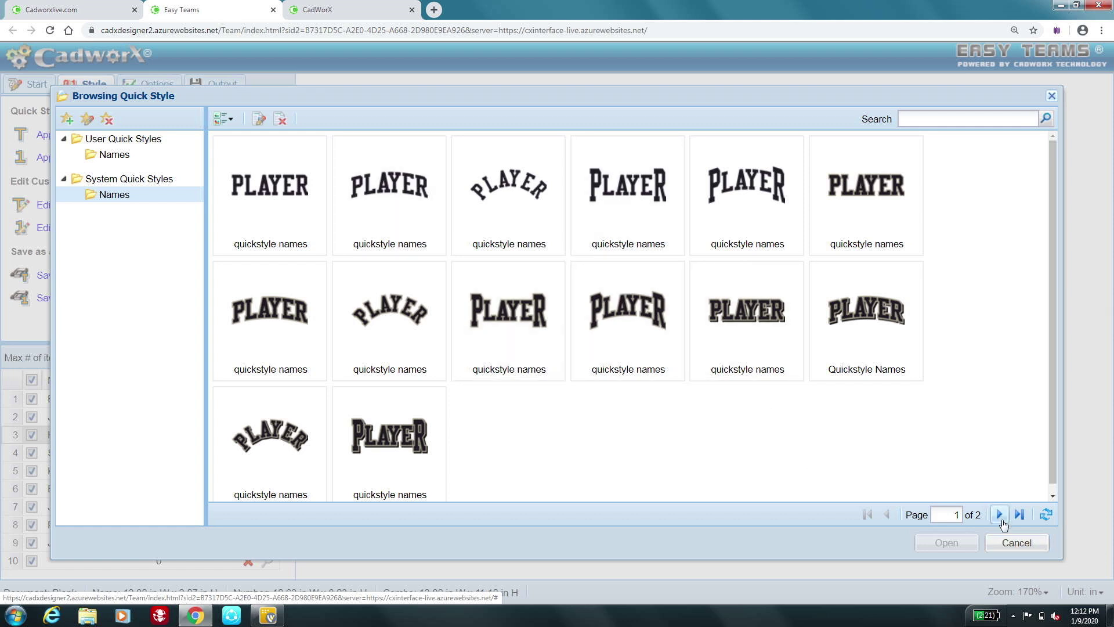
left_click(498, 208)
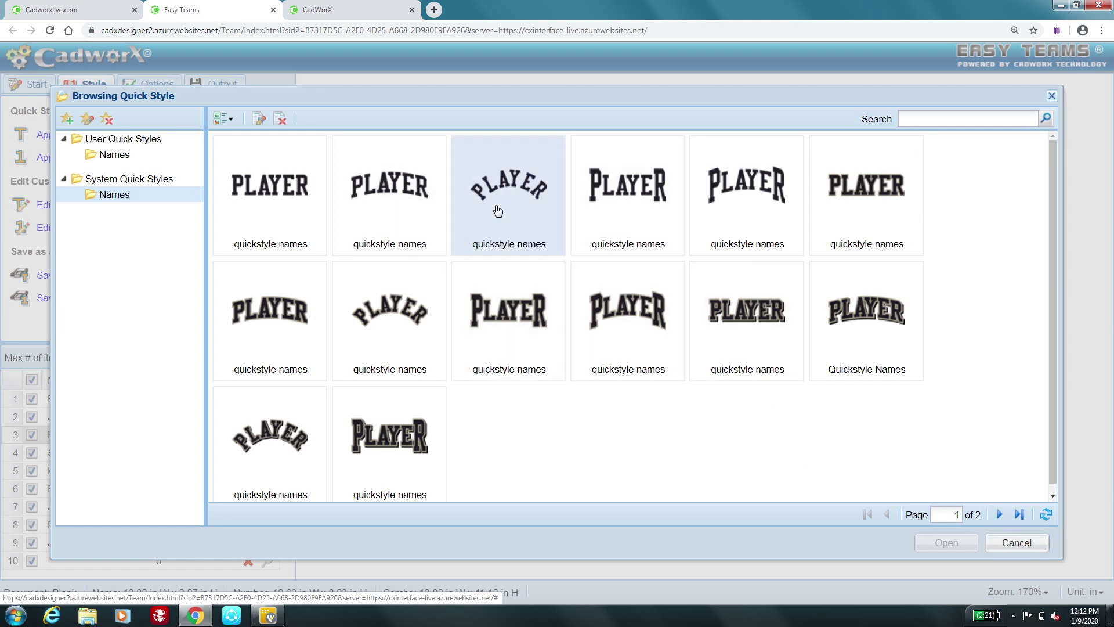
left_click(392, 204)
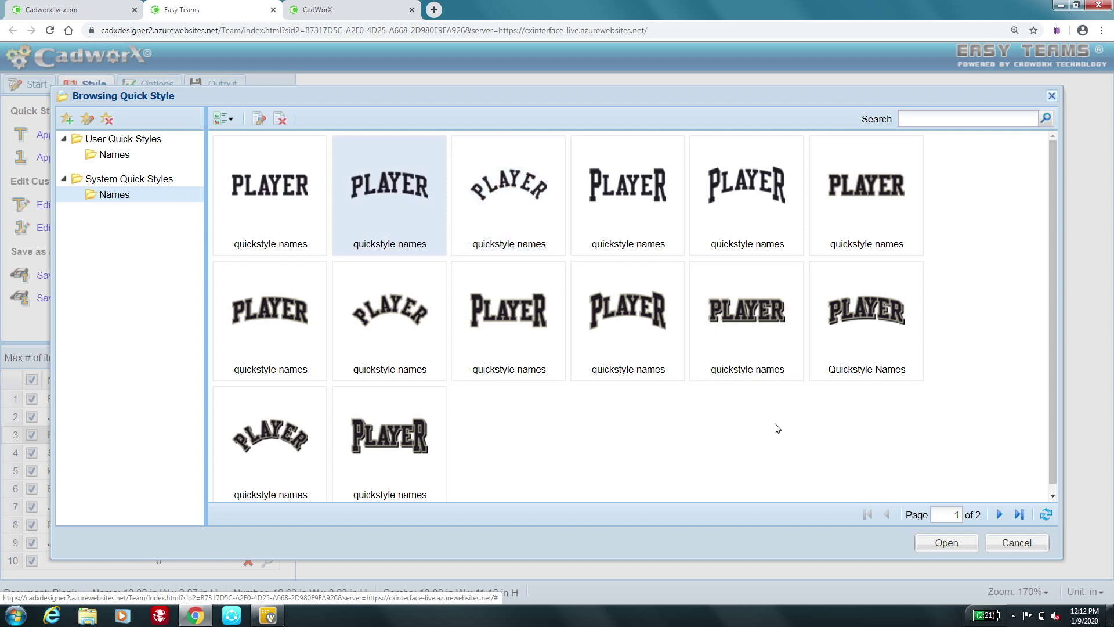
left_click(944, 542)
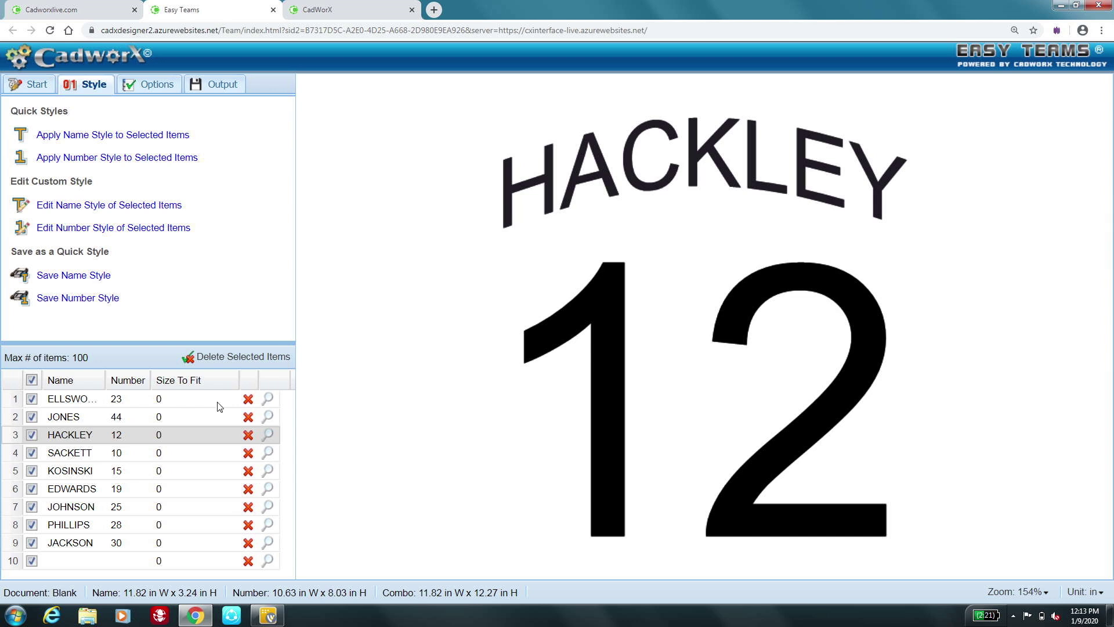
Preview the restyled combos of the first three players
left_click(271, 420)
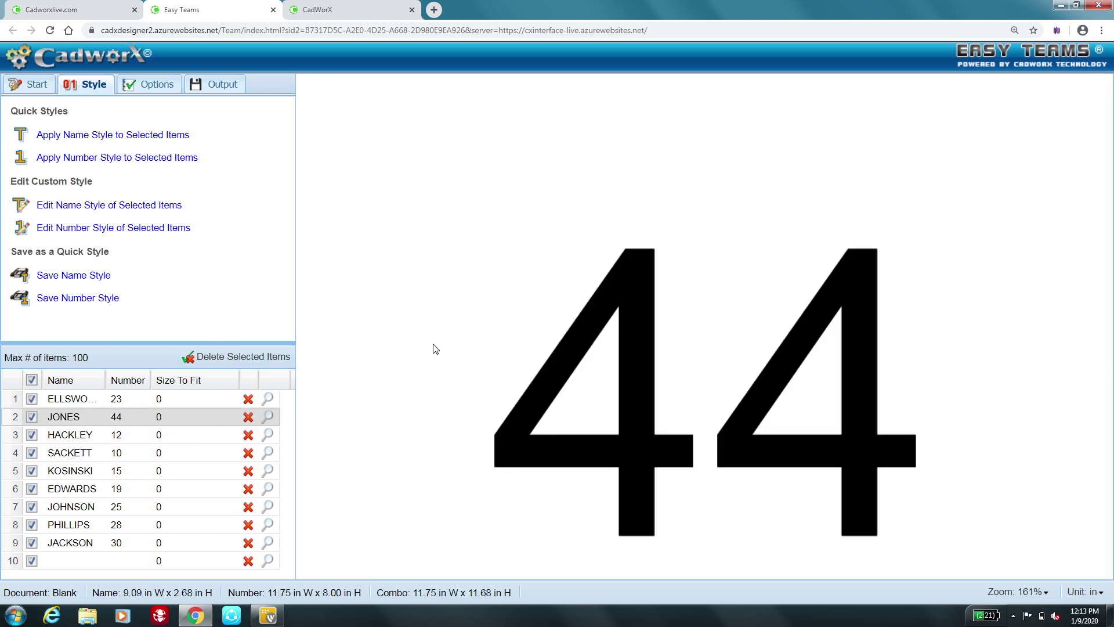
left_click(267, 400)
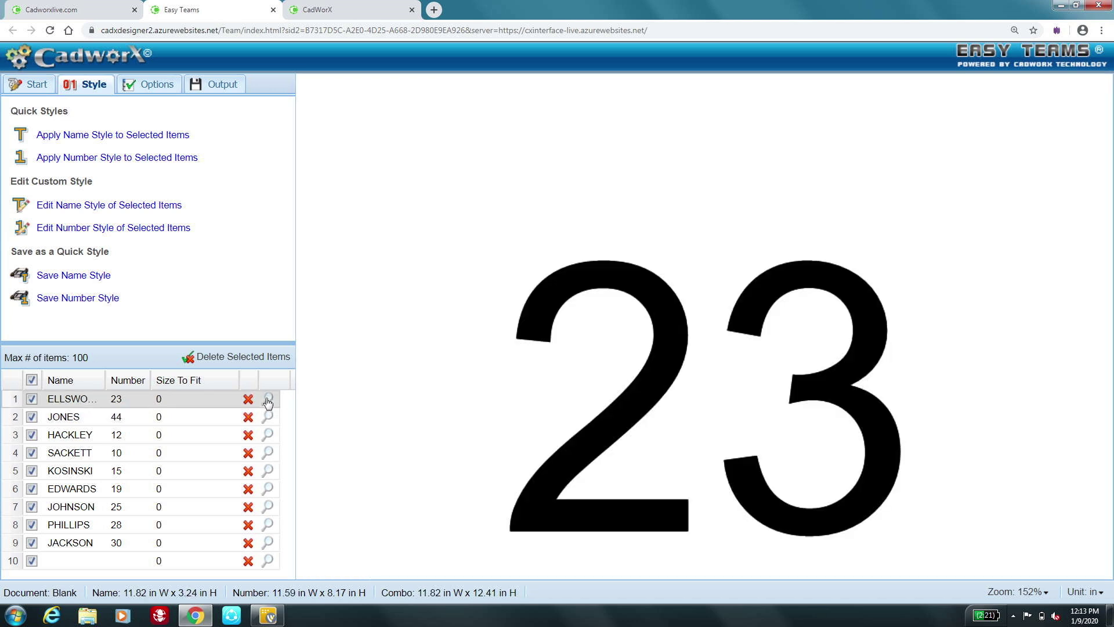
left_click(268, 436)
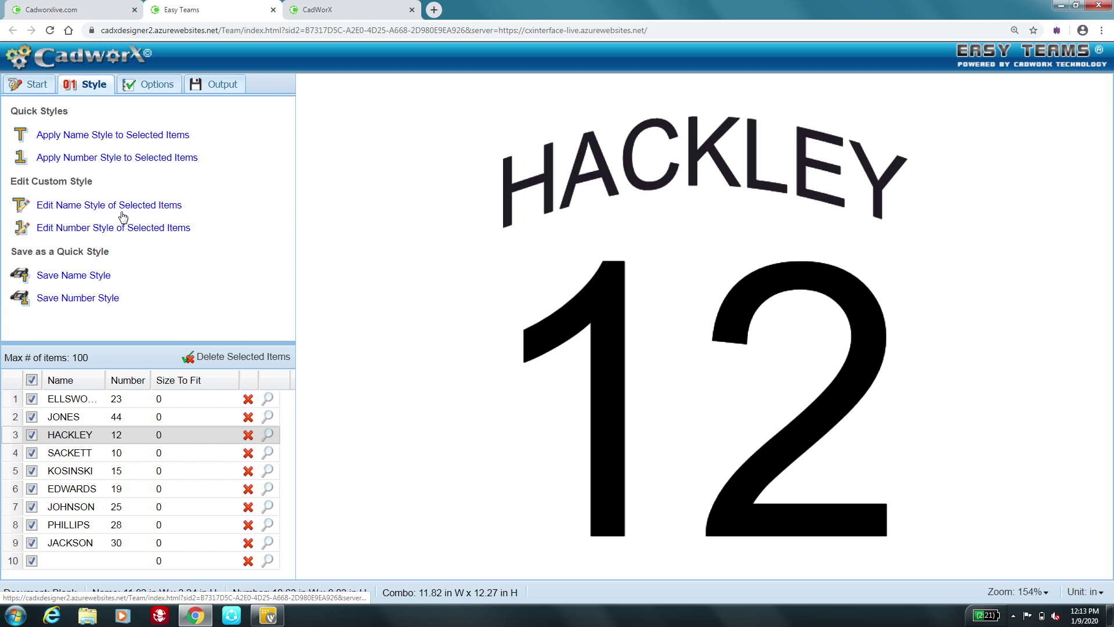
Edit the name style of the selected items, review its text and arch settings, and remove the Arch effect
left_click(102, 206)
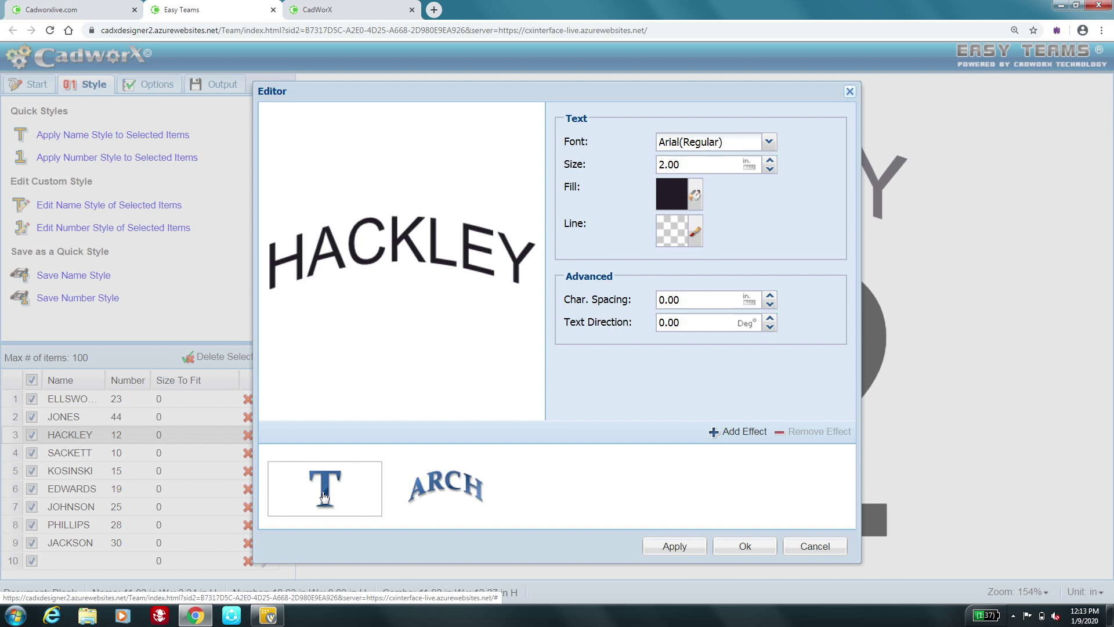
left_click(418, 497)
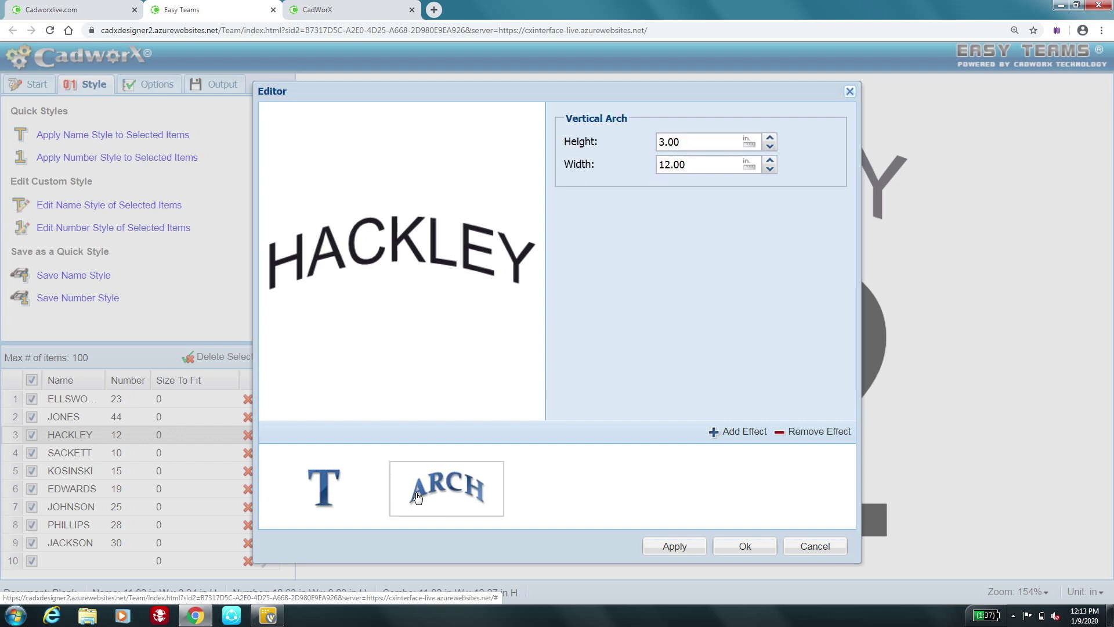
left_click(338, 496)
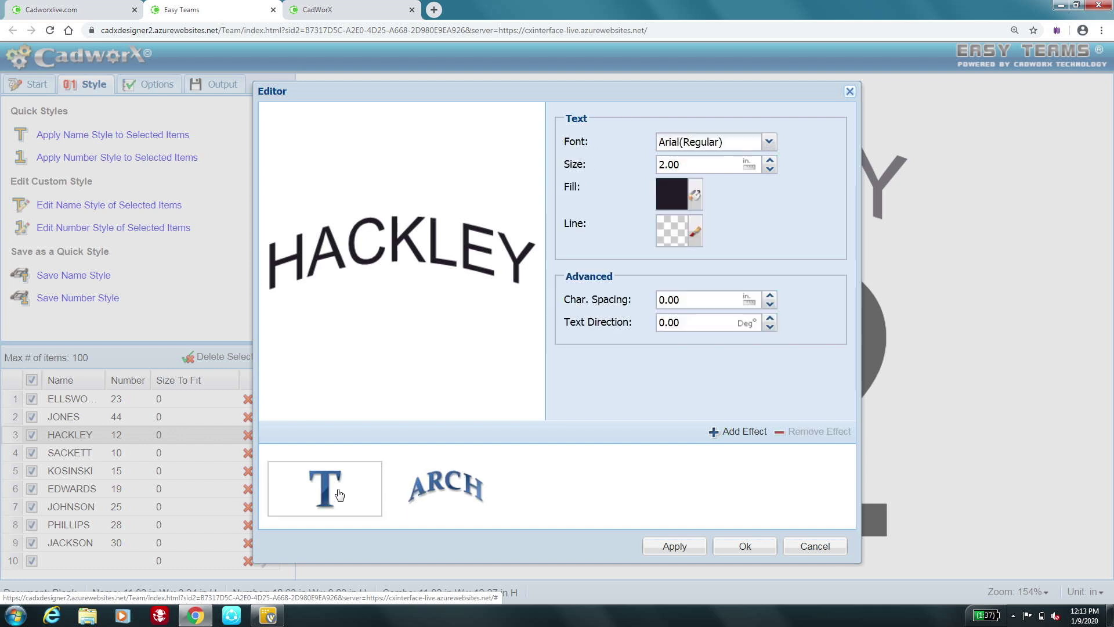
left_click(433, 489)
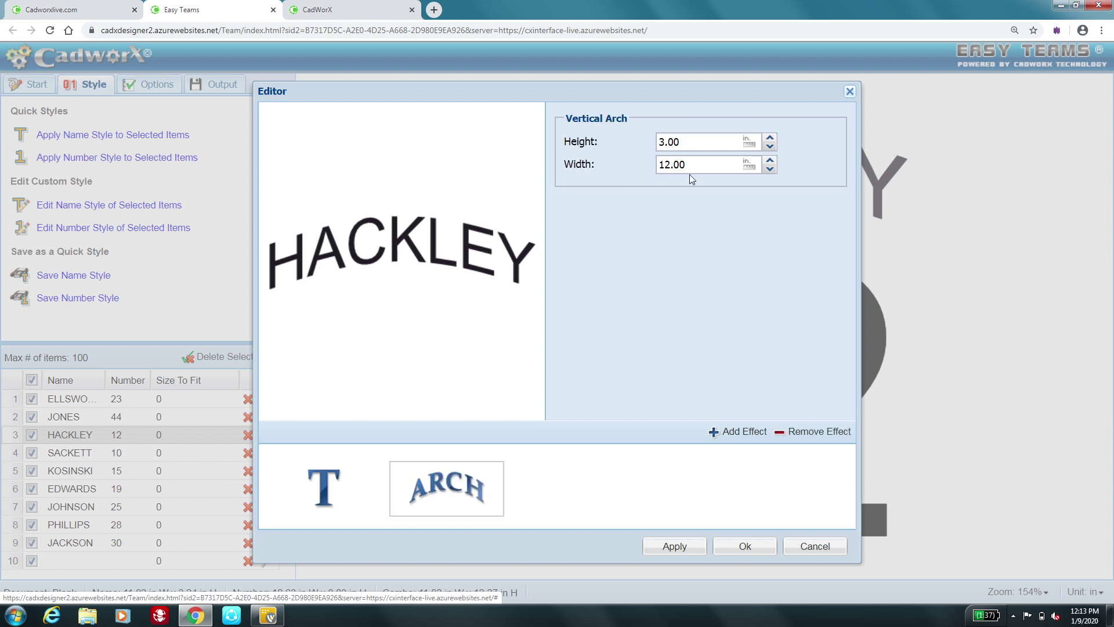
left_click(339, 495)
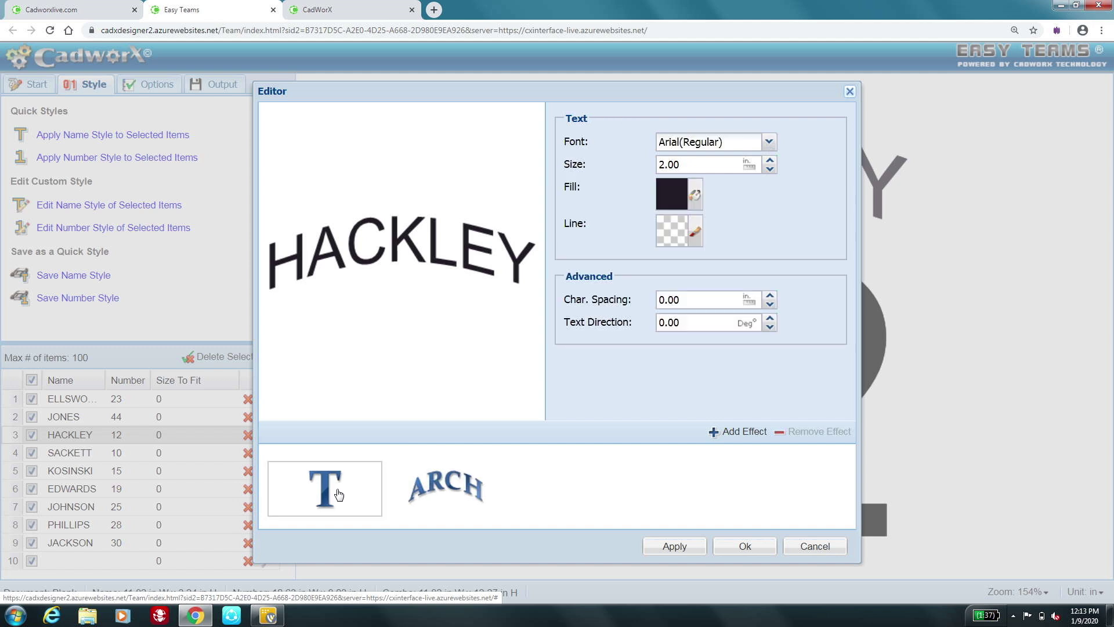
left_click(407, 497)
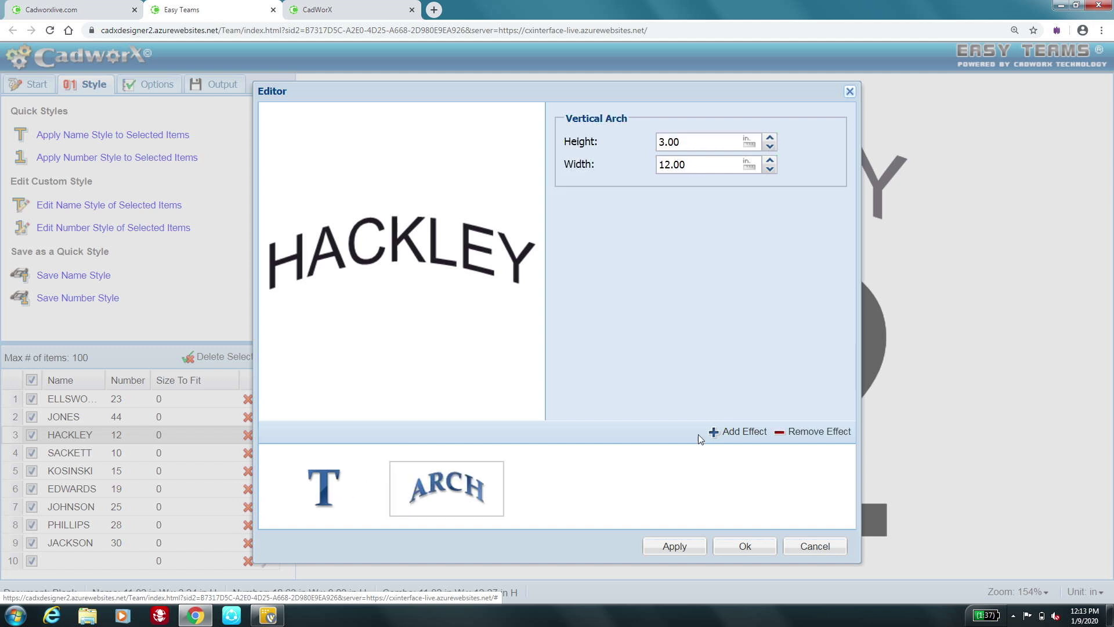
left_click(800, 445)
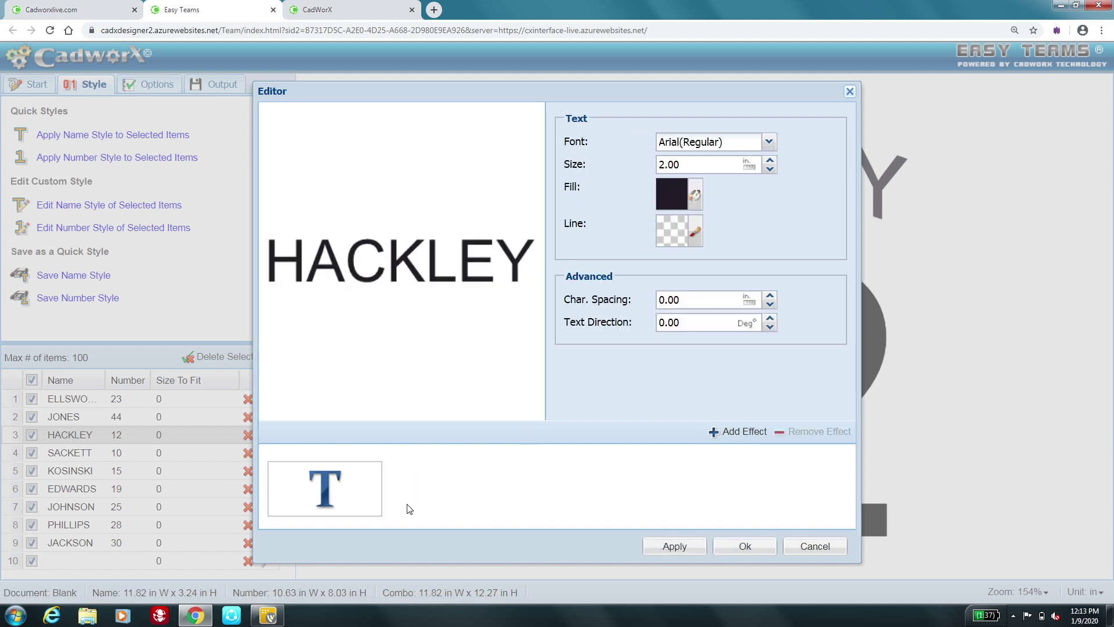
Change the name font to Team US from the Stahls category of the general font library
left_click(682, 151)
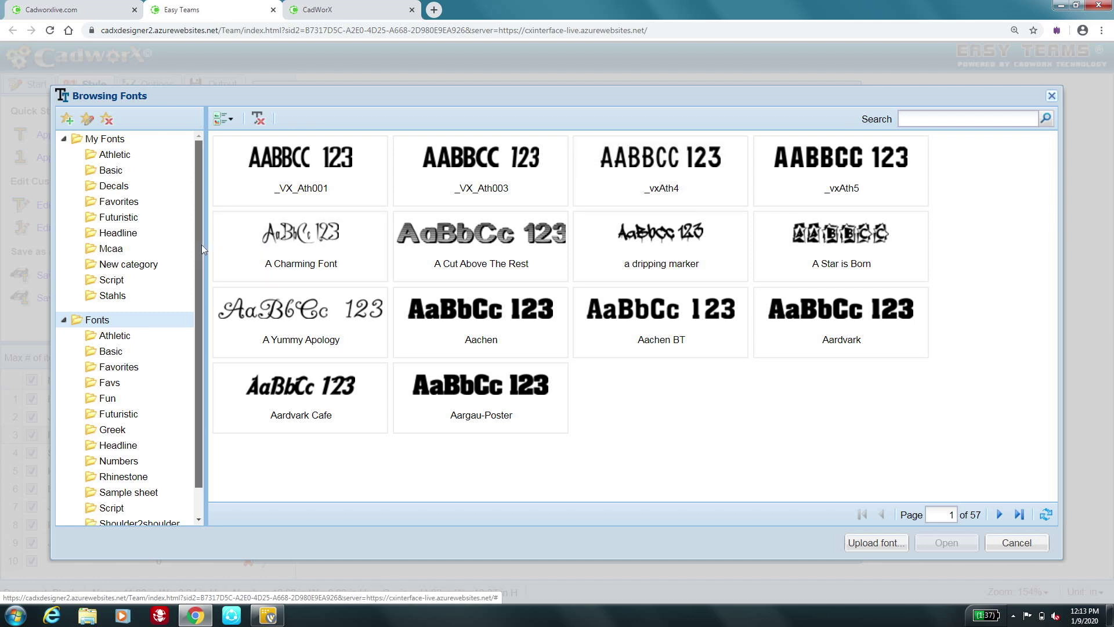
left_click_drag(201, 245, 200, 287)
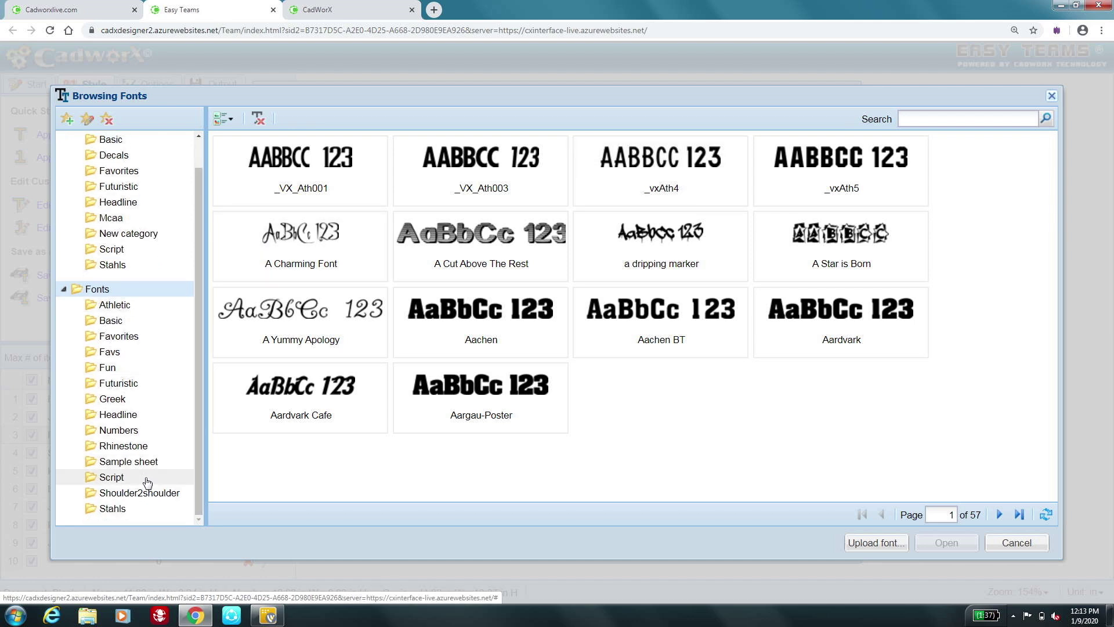
left_click(119, 509)
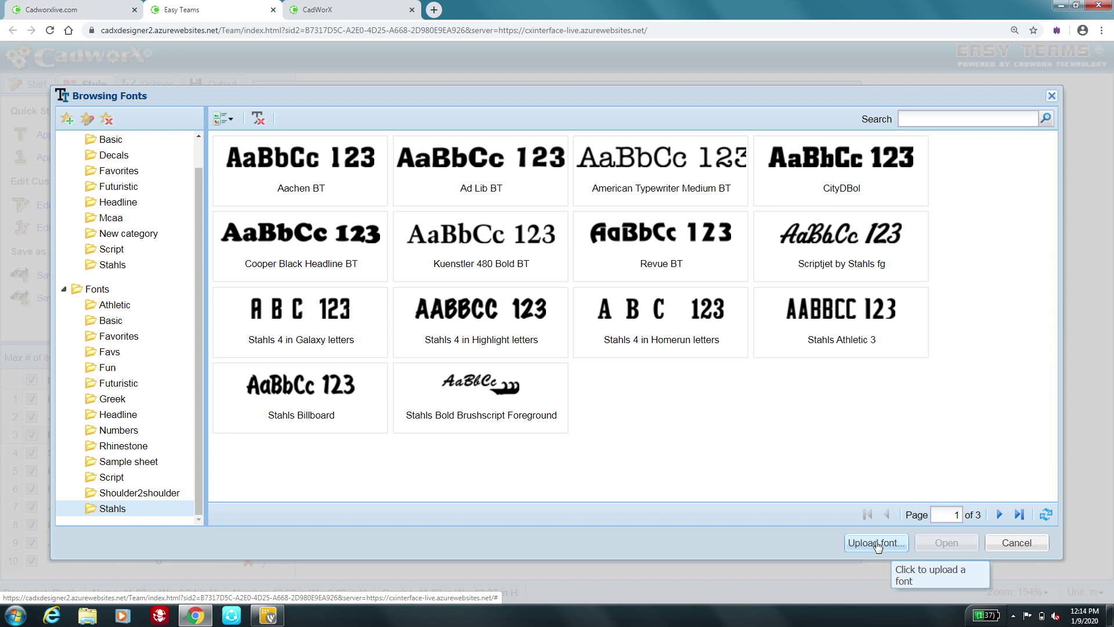
left_click(1001, 515)
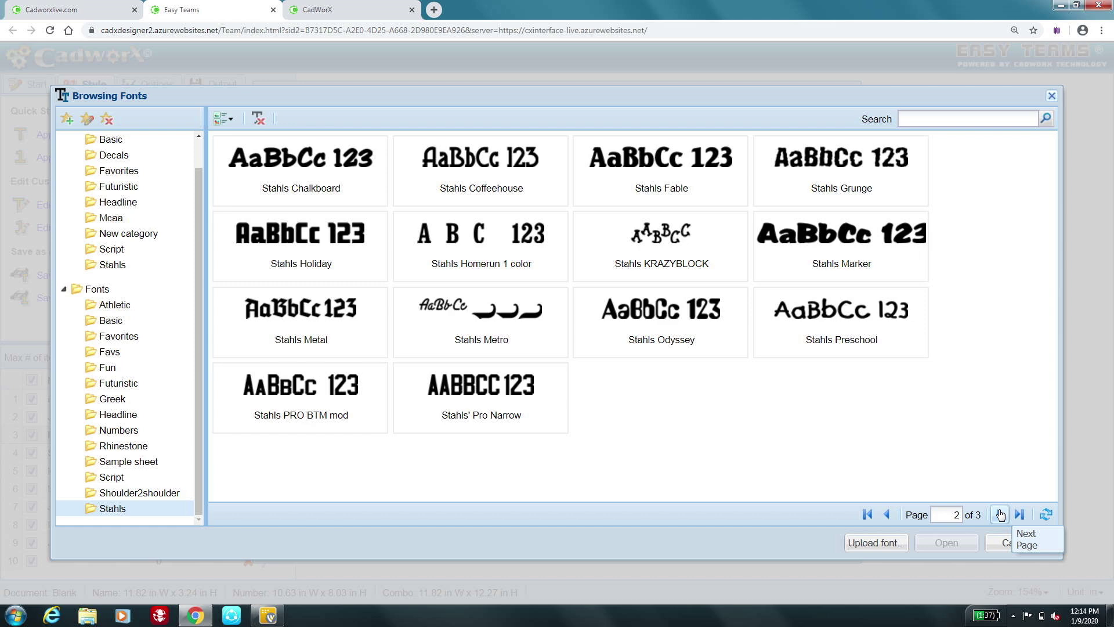
left_click(1000, 515)
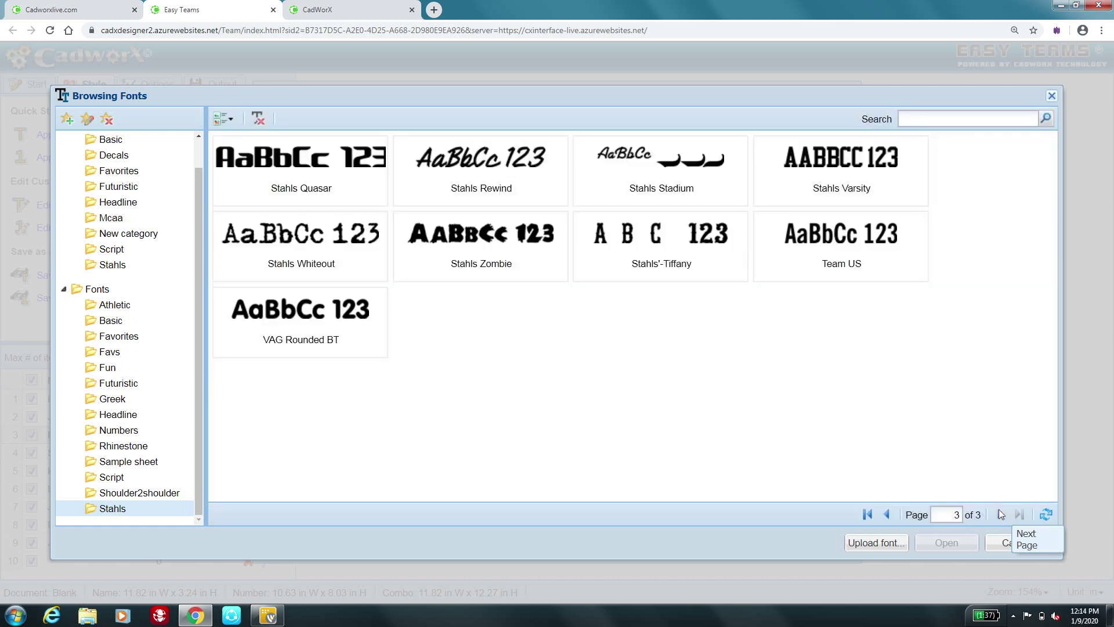
left_click(844, 243)
left_click(950, 544)
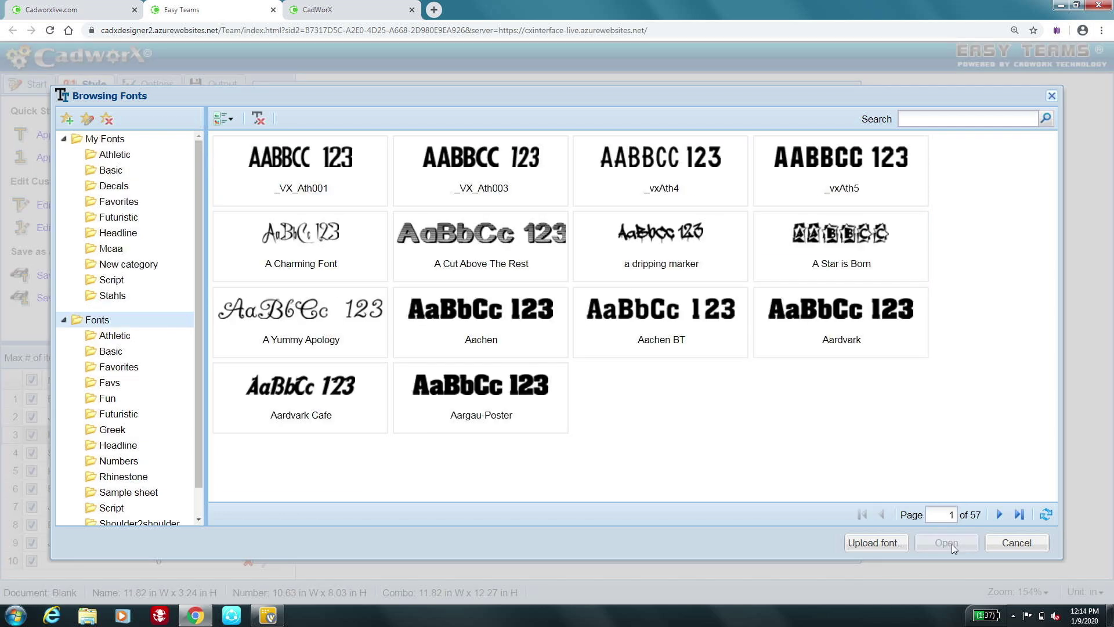
left_click(1010, 543)
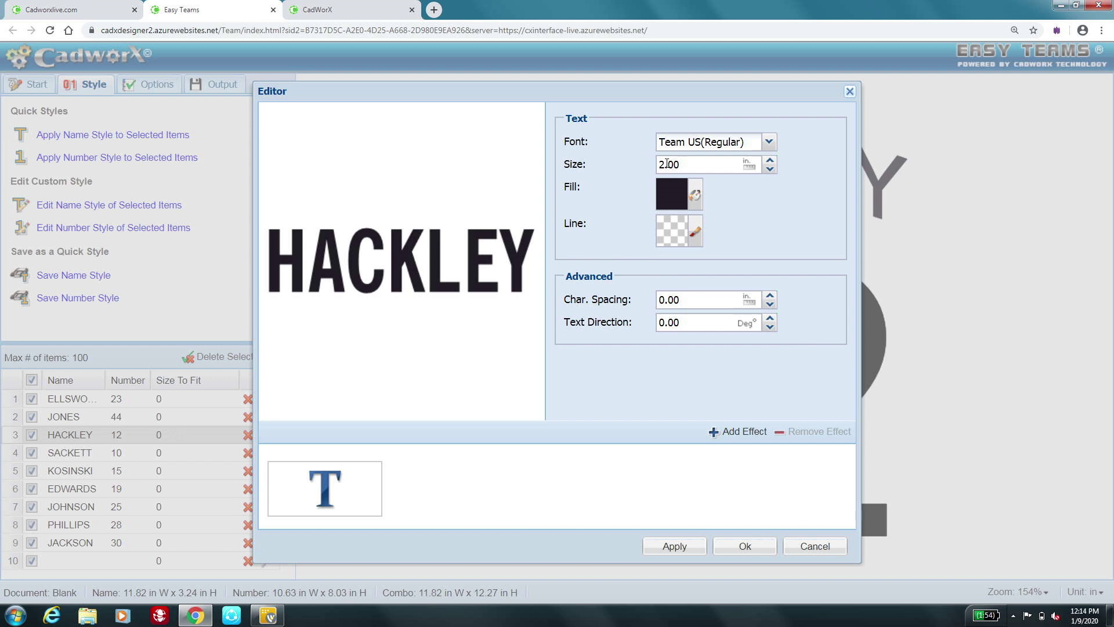
Set the text size of the player names to 2.5 in
left_click(684, 168)
key("BackSpace")
key("BackSpace")
type("5")
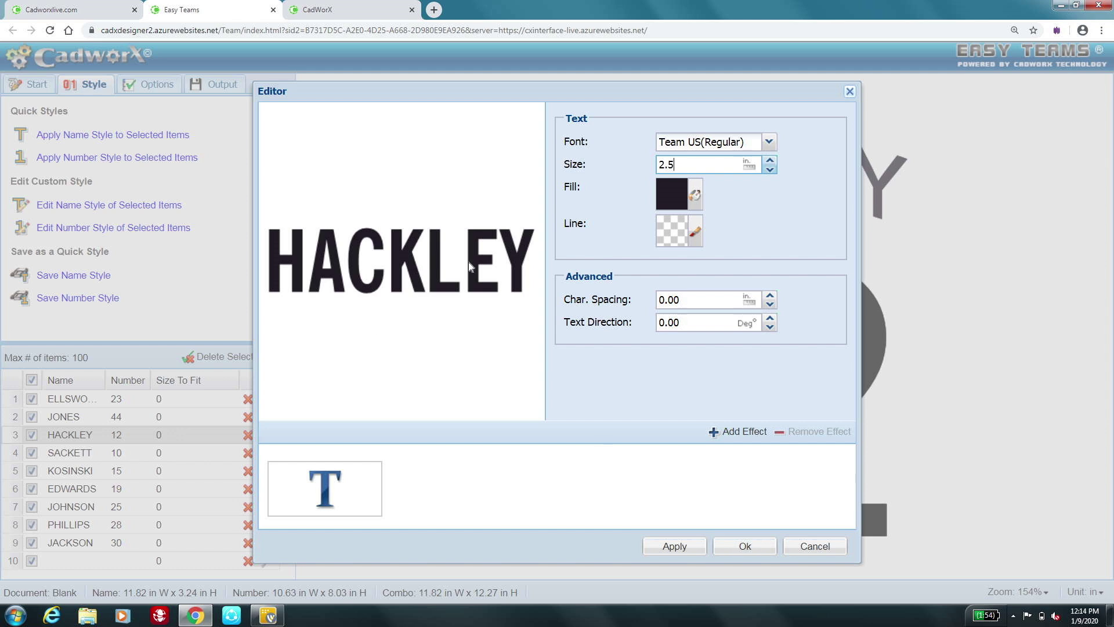
Browse the Arch and Contour effects and add the Arch 1 effect to the player names
left_click(748, 436)
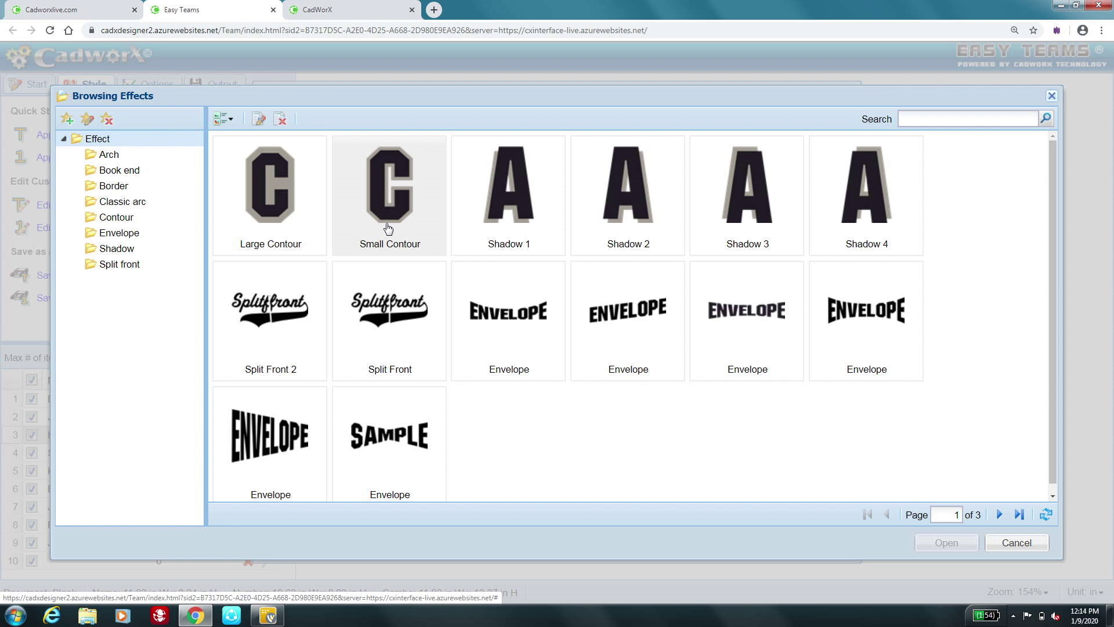
left_click(109, 157)
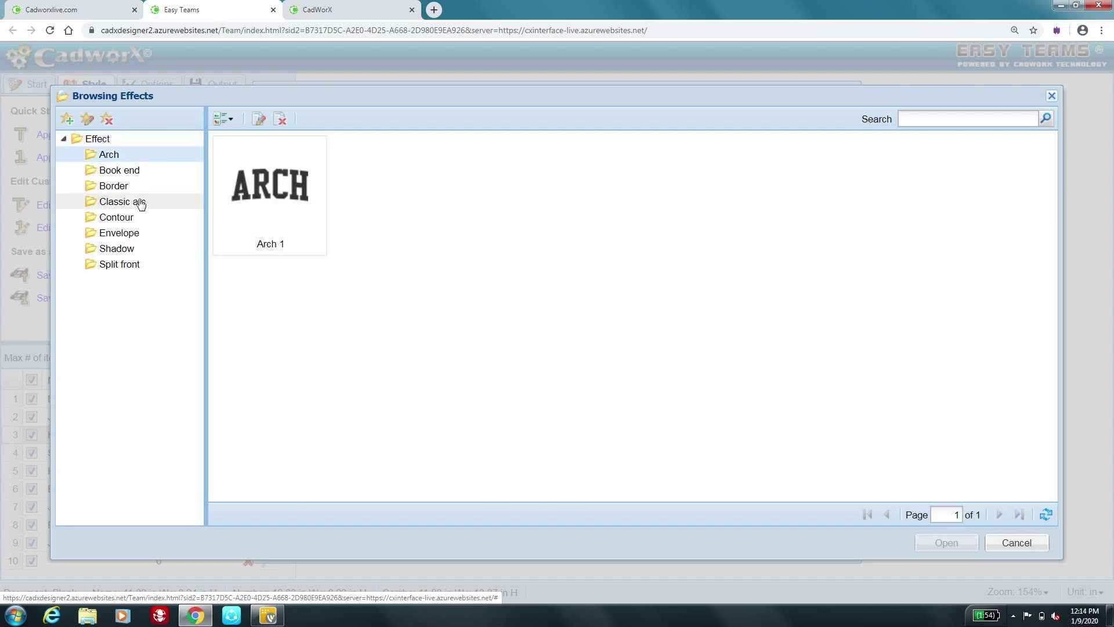
left_click(103, 222)
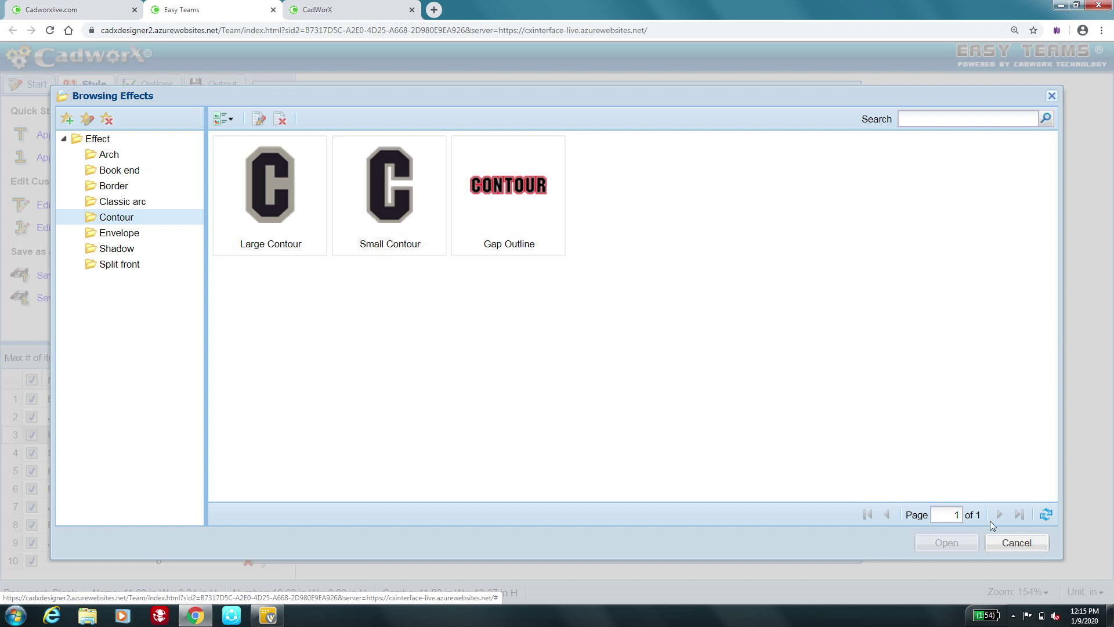
left_click(119, 154)
left_click(249, 200)
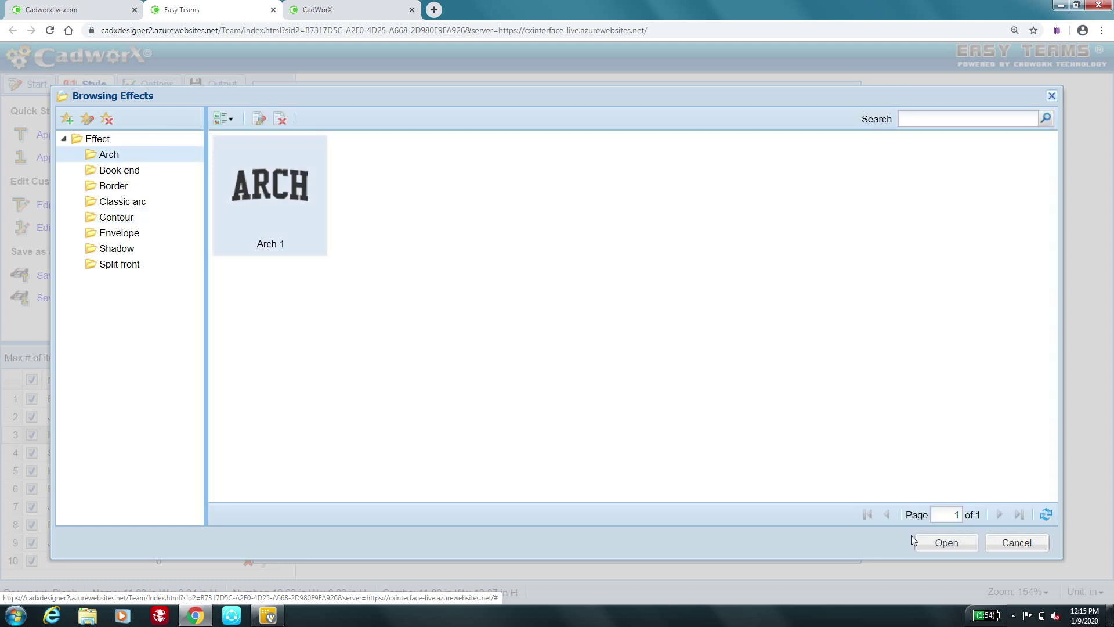
left_click(929, 541)
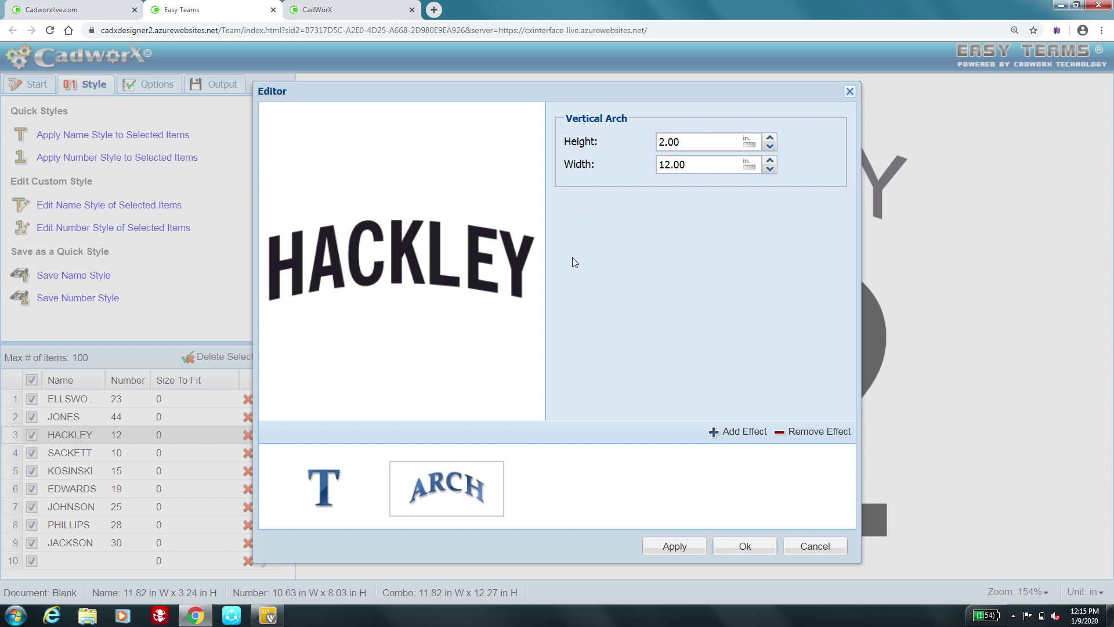
Set the vertical arch height of the player names to 2.5 in and apply the name style
left_click_drag(688, 145, 657, 145)
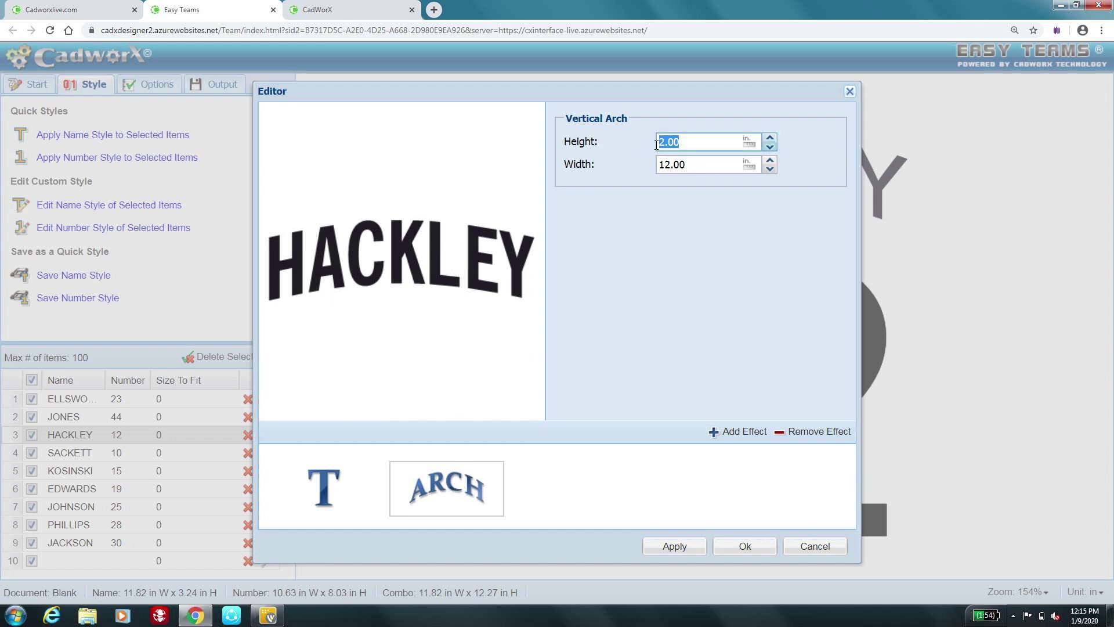
type("2.5")
left_click(708, 164)
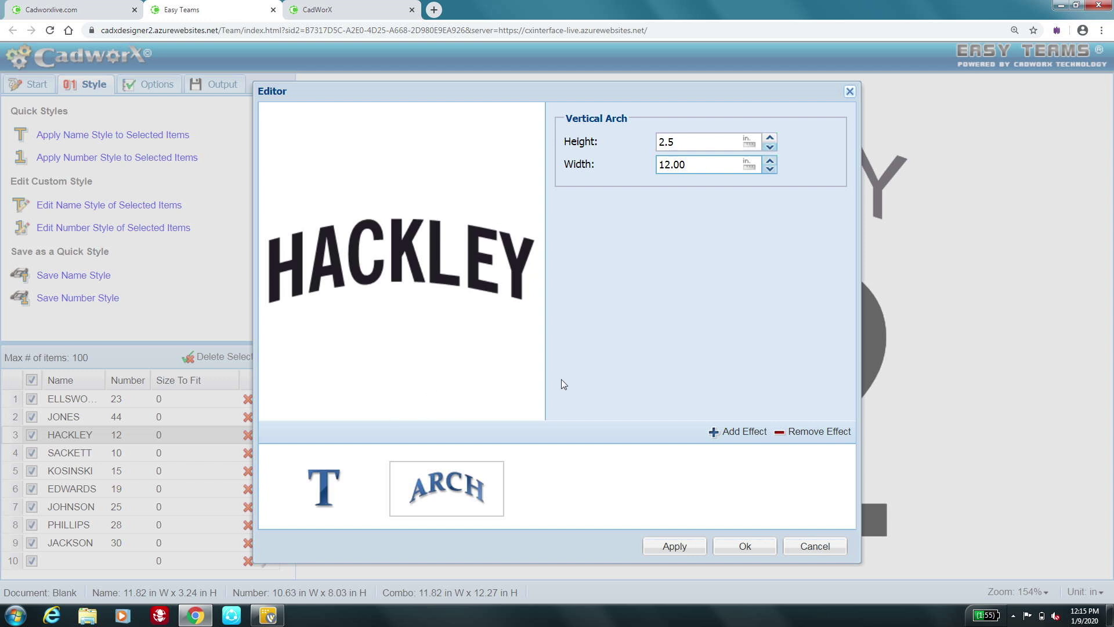
left_click(741, 546)
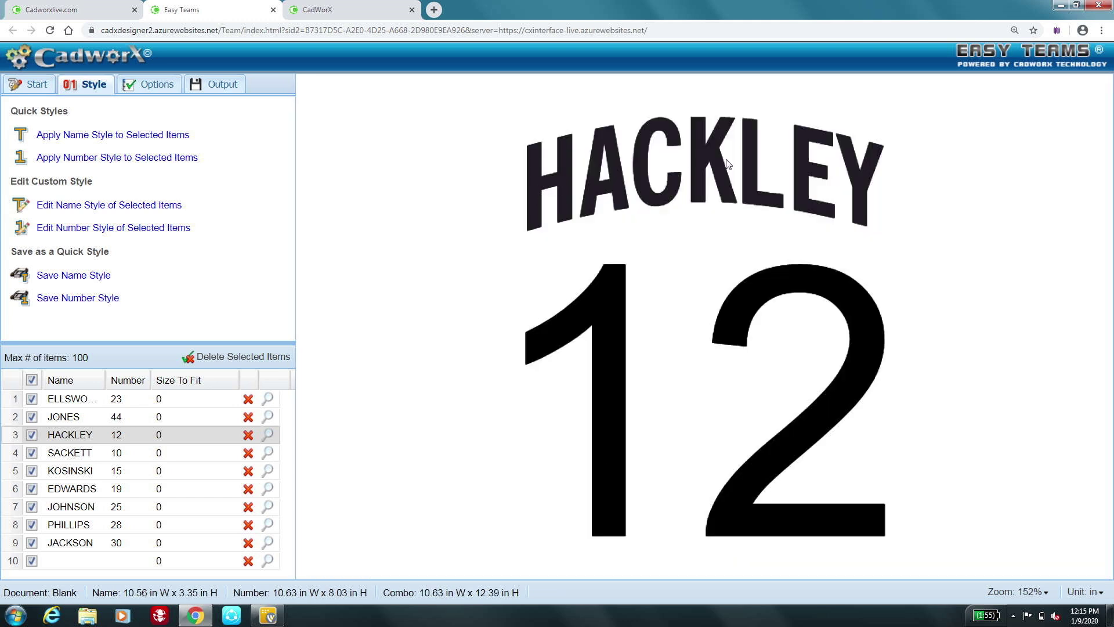
Edit the number style of the selected items and change its font to Team US from the general library's Stahls category
left_click(100, 227)
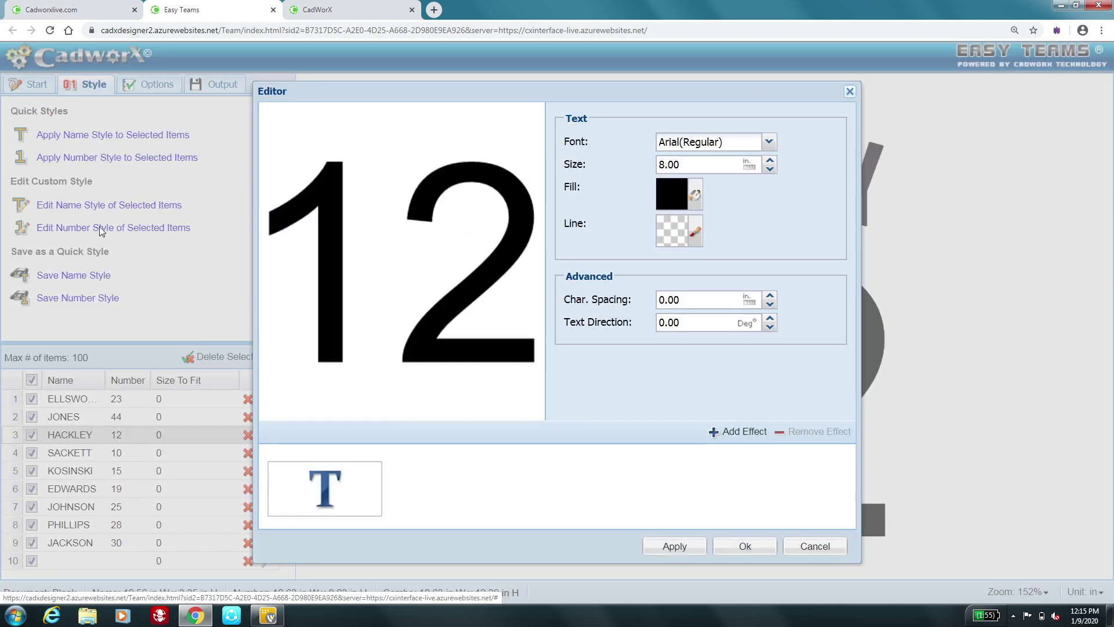
left_click(683, 145)
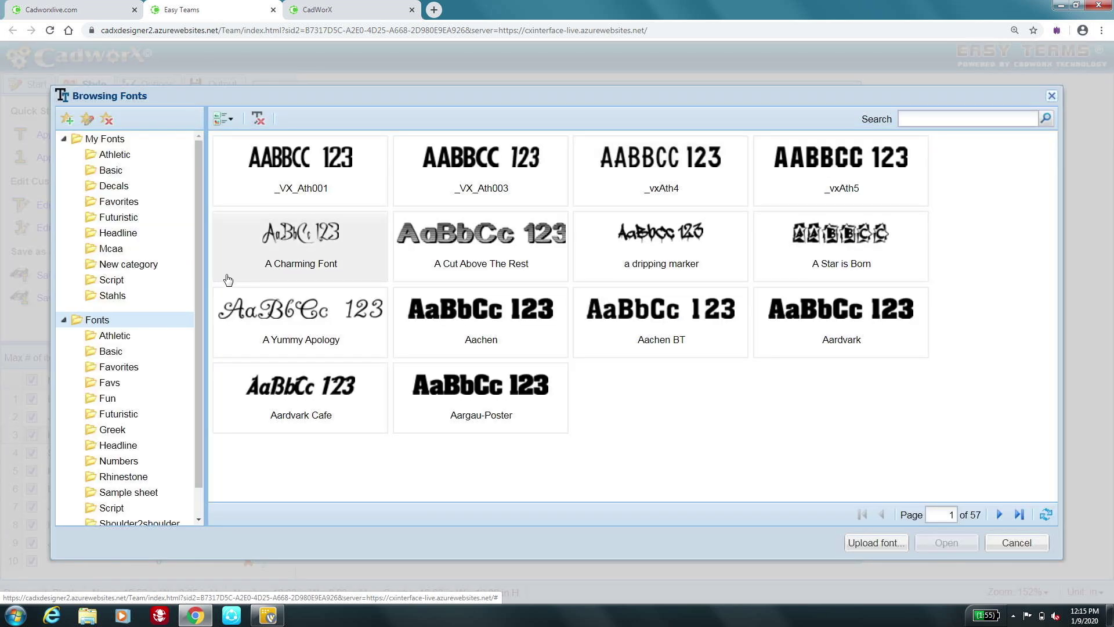
left_click_drag(197, 275, 196, 389)
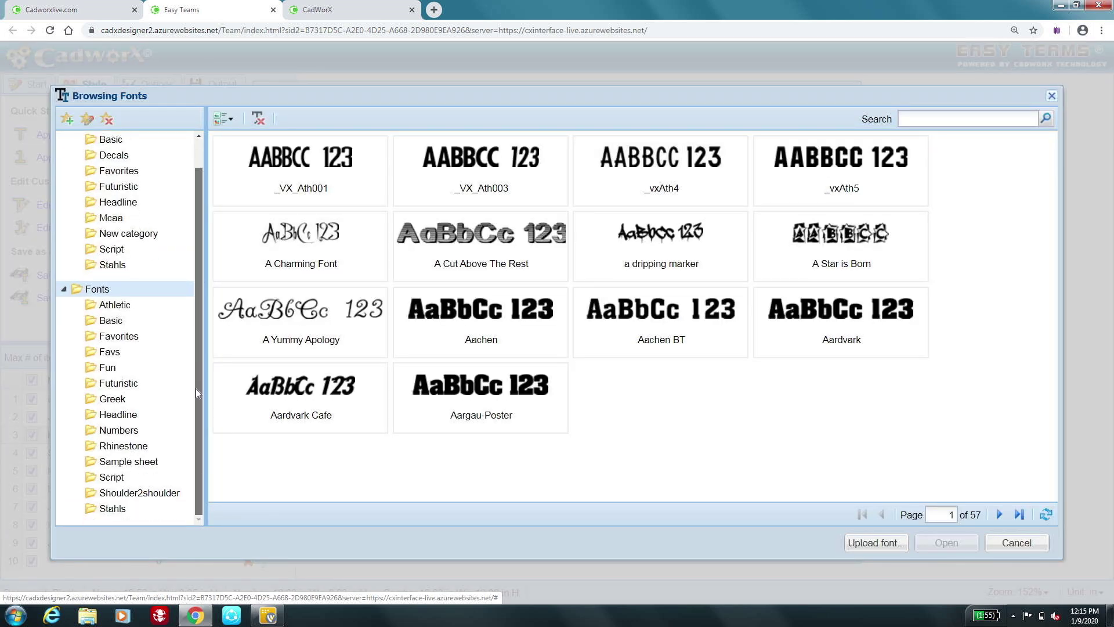
left_click(110, 511)
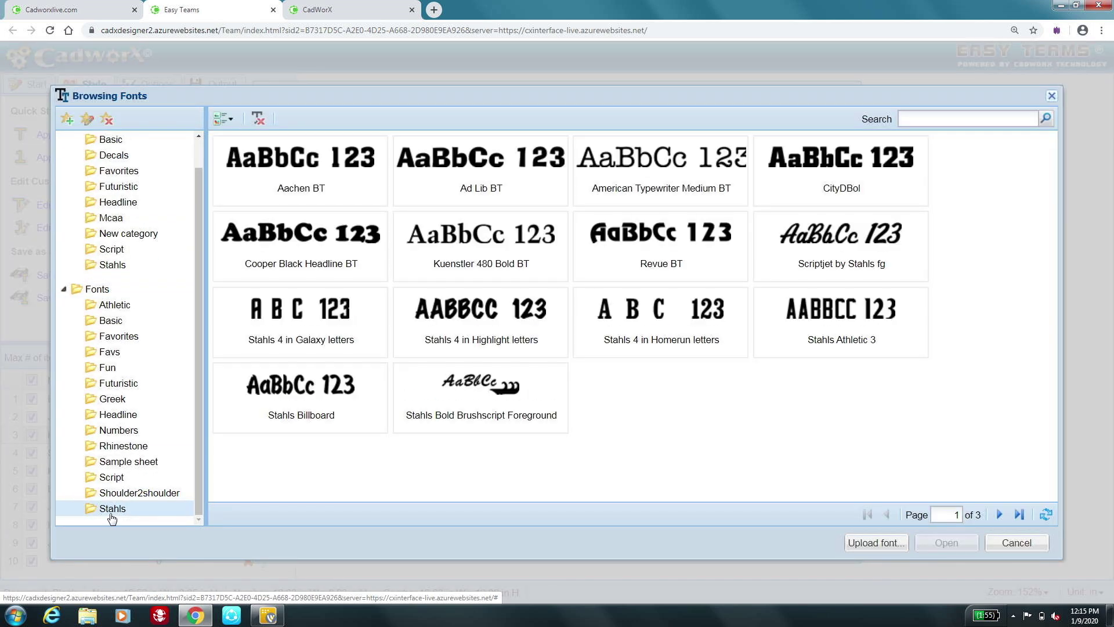
left_click(1000, 515)
left_click(999, 515)
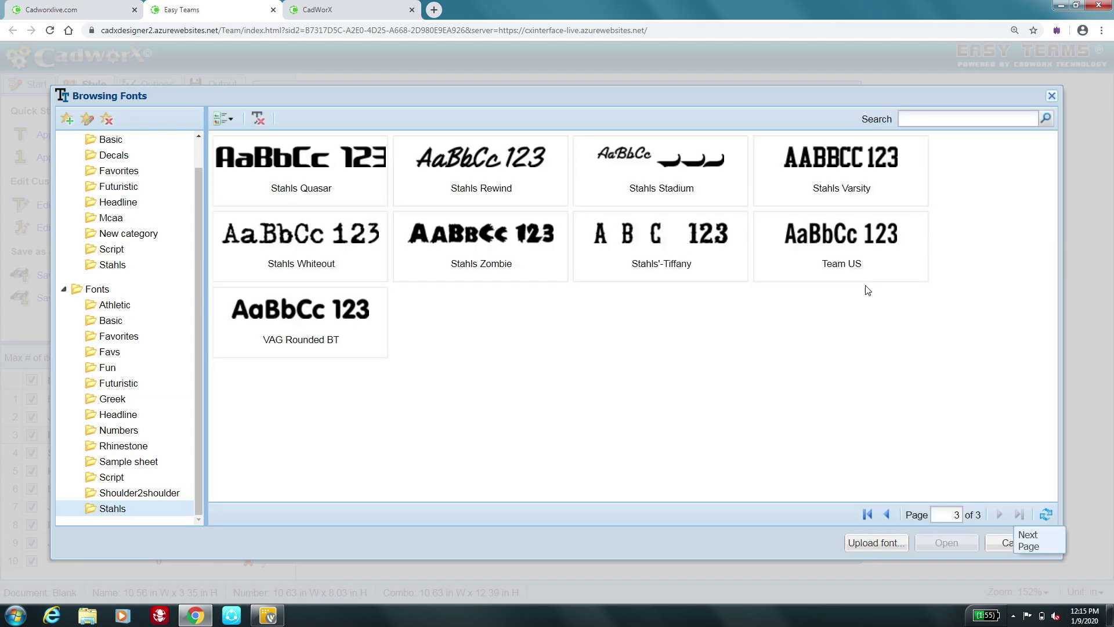
left_click(844, 258)
left_click(948, 543)
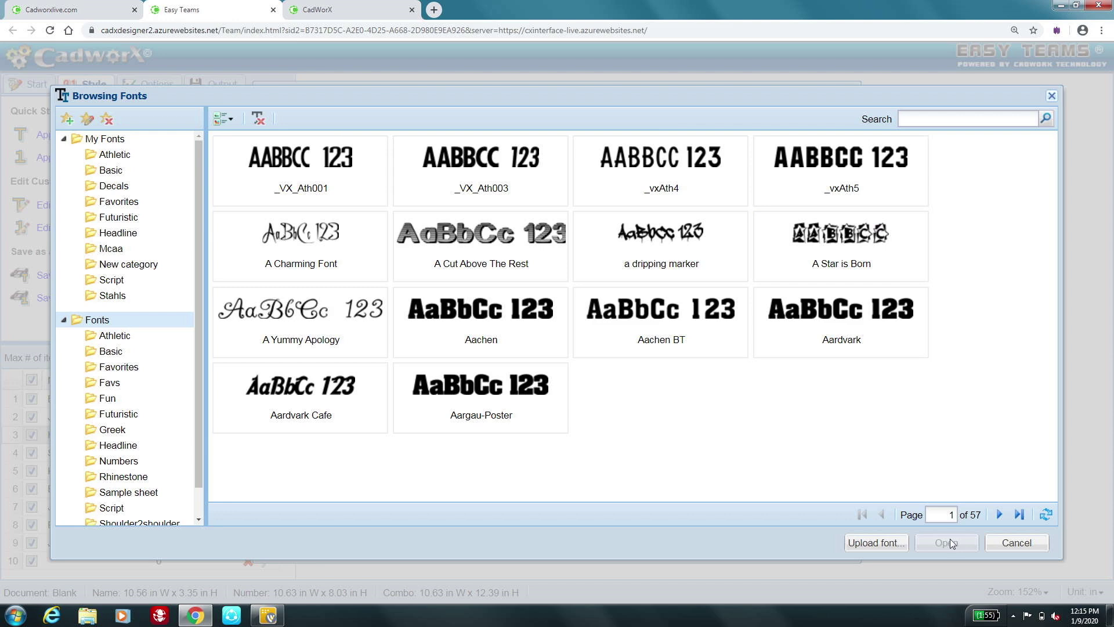
left_click(1019, 546)
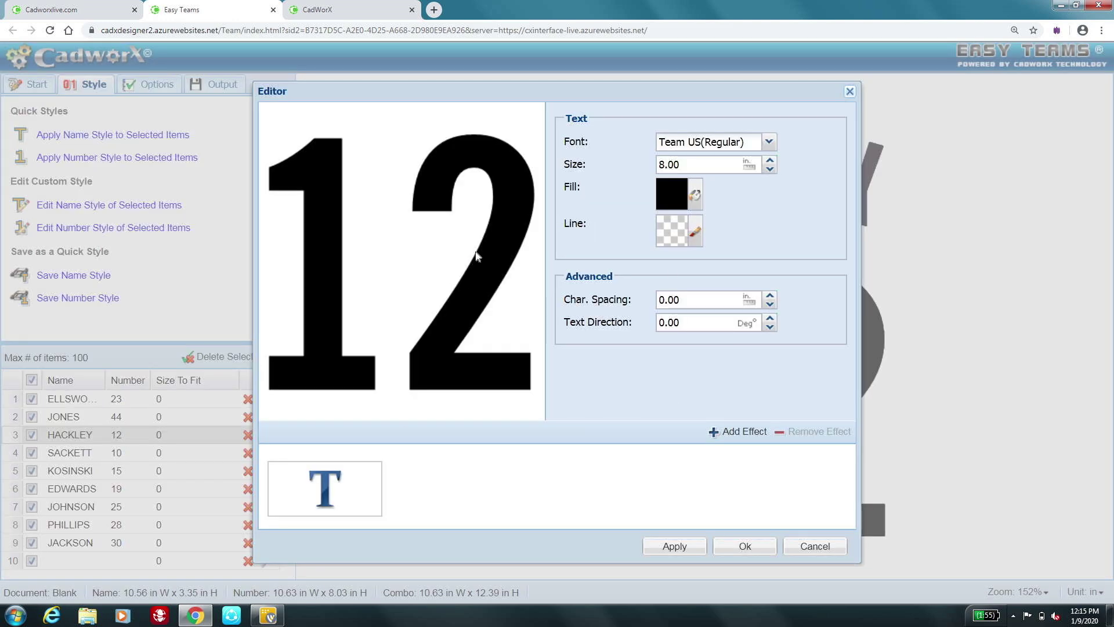
Add the Gap Outline effect from the Contour category to the player numbers
left_click(683, 166)
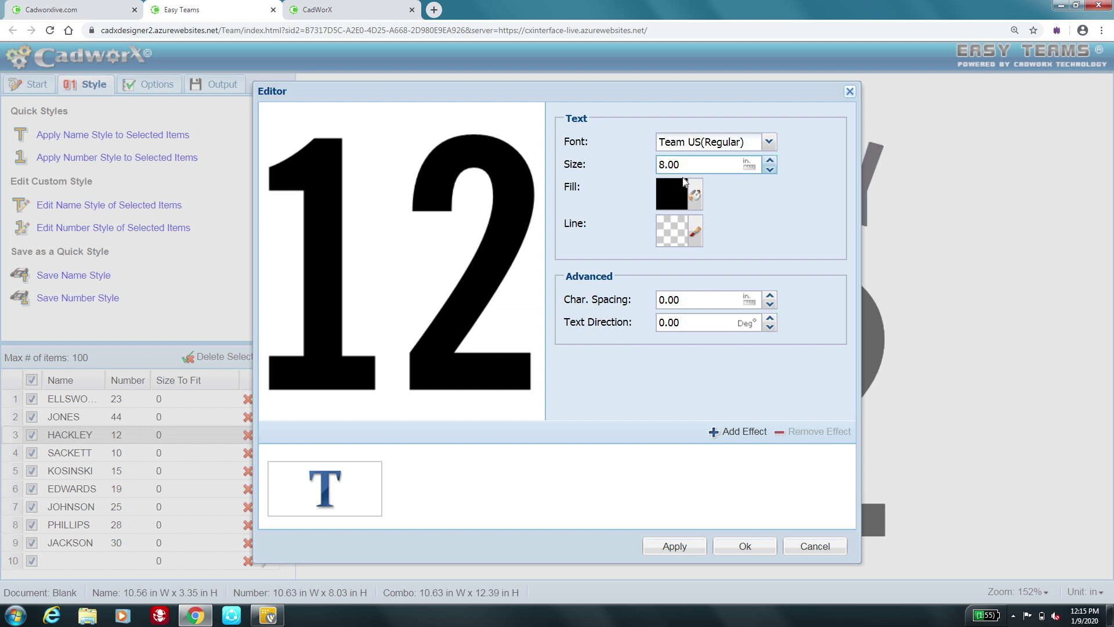
left_click(743, 431)
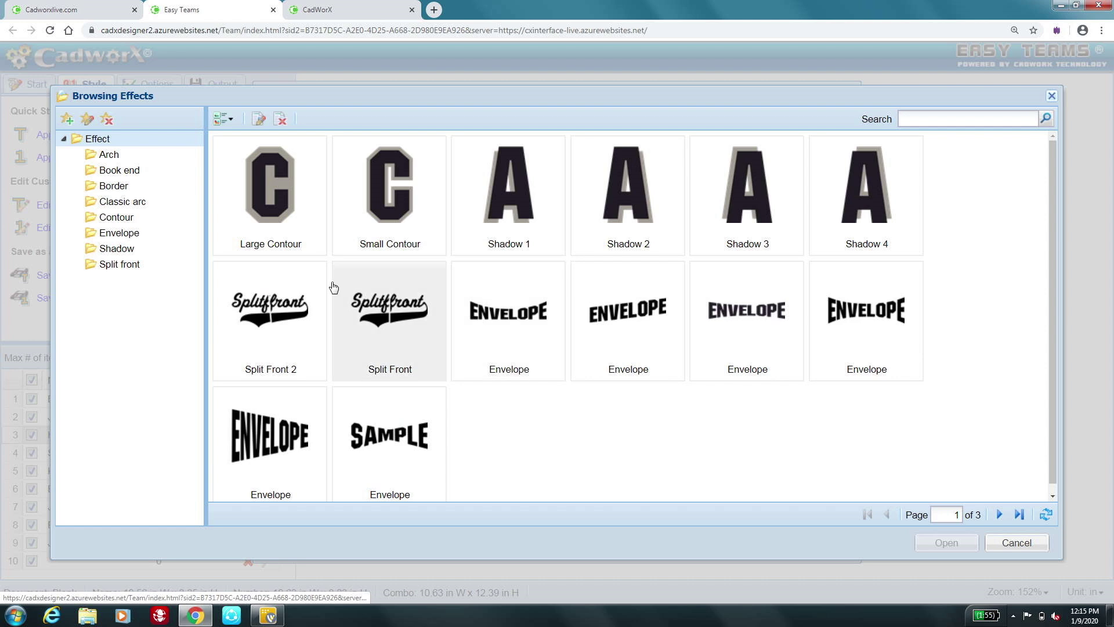
left_click(119, 219)
left_click(476, 215)
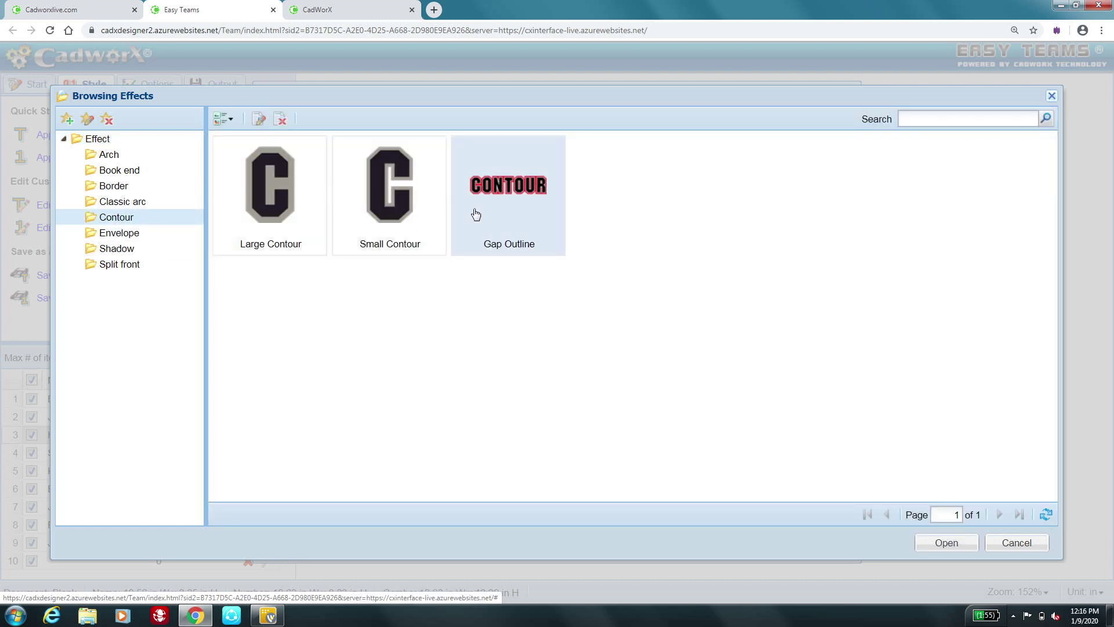
left_click(933, 543)
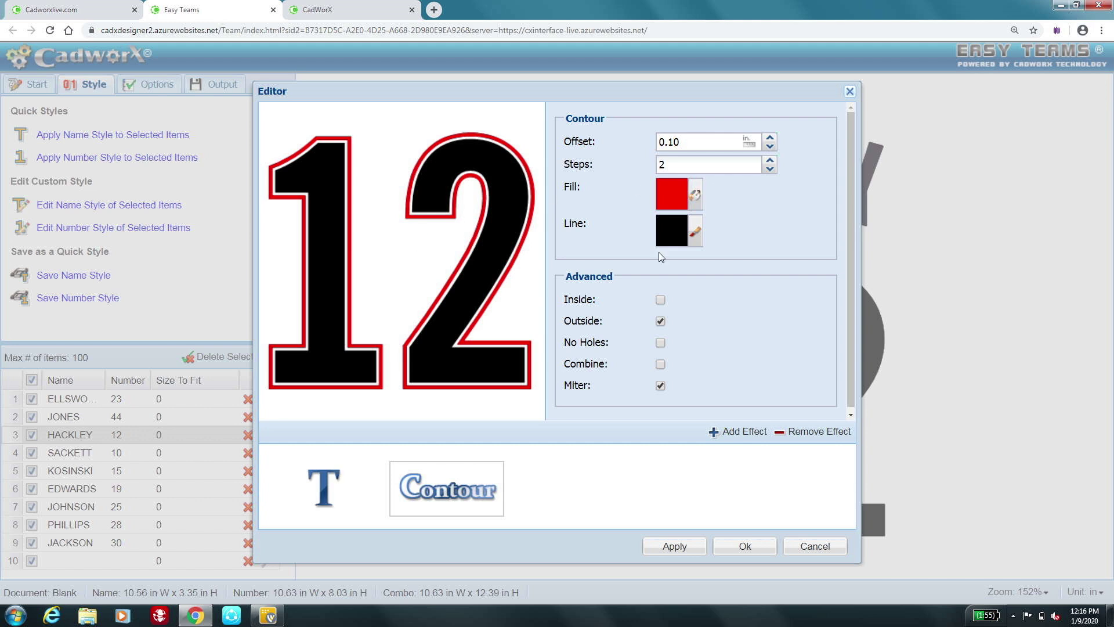
Set the contour fill to black from the Stahls' Digital palette, apply the number style, and preview the fourth roster entry
left_click(693, 196)
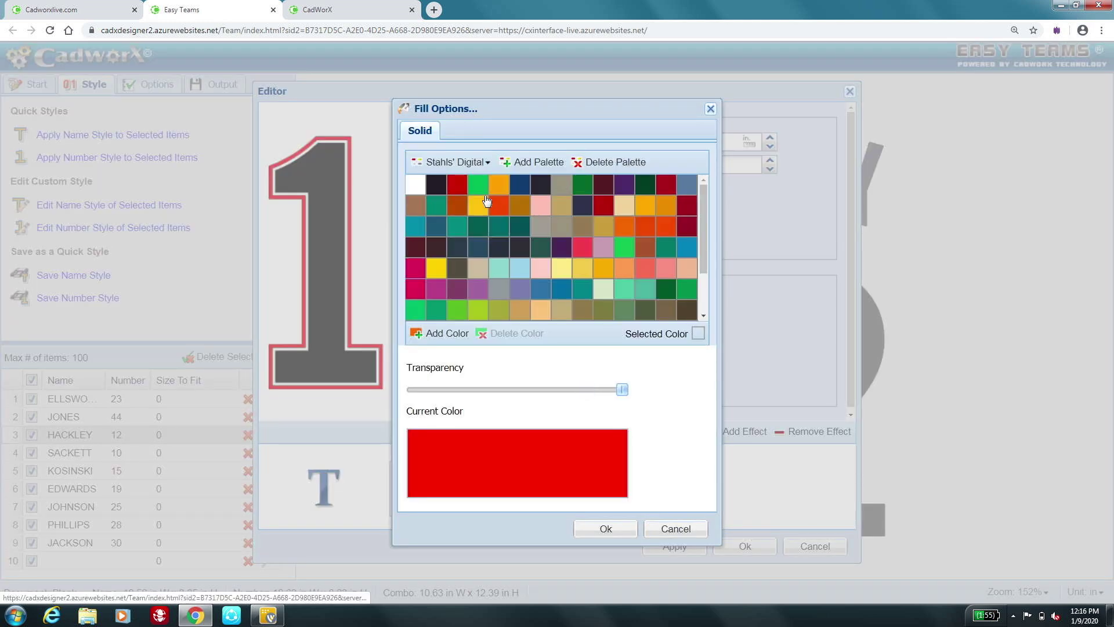
left_click(431, 186)
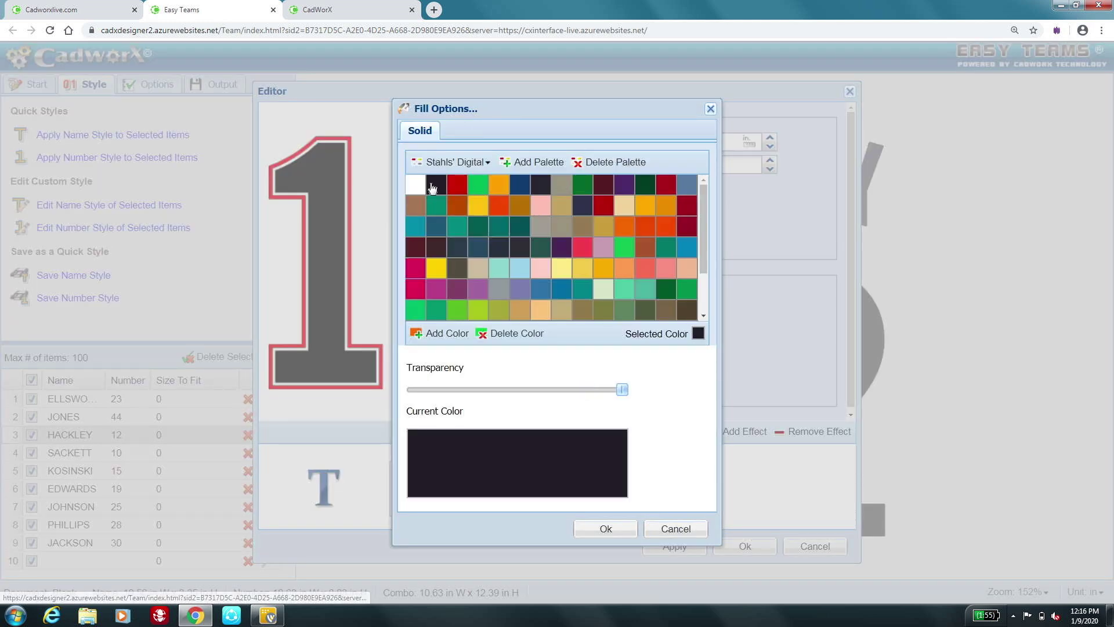
left_click(618, 529)
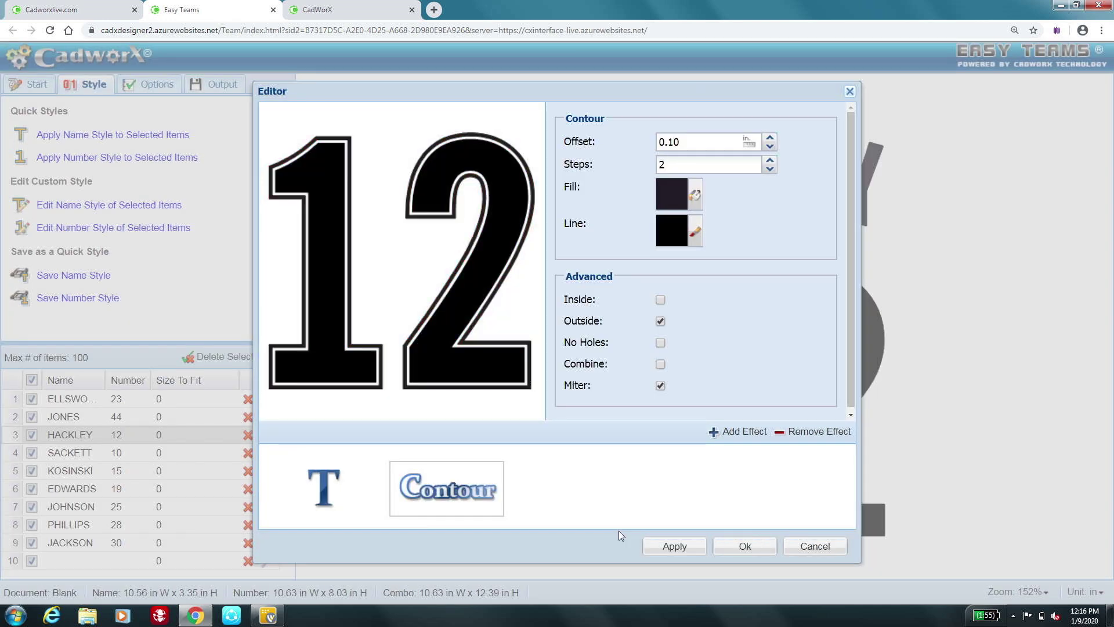
left_click(745, 548)
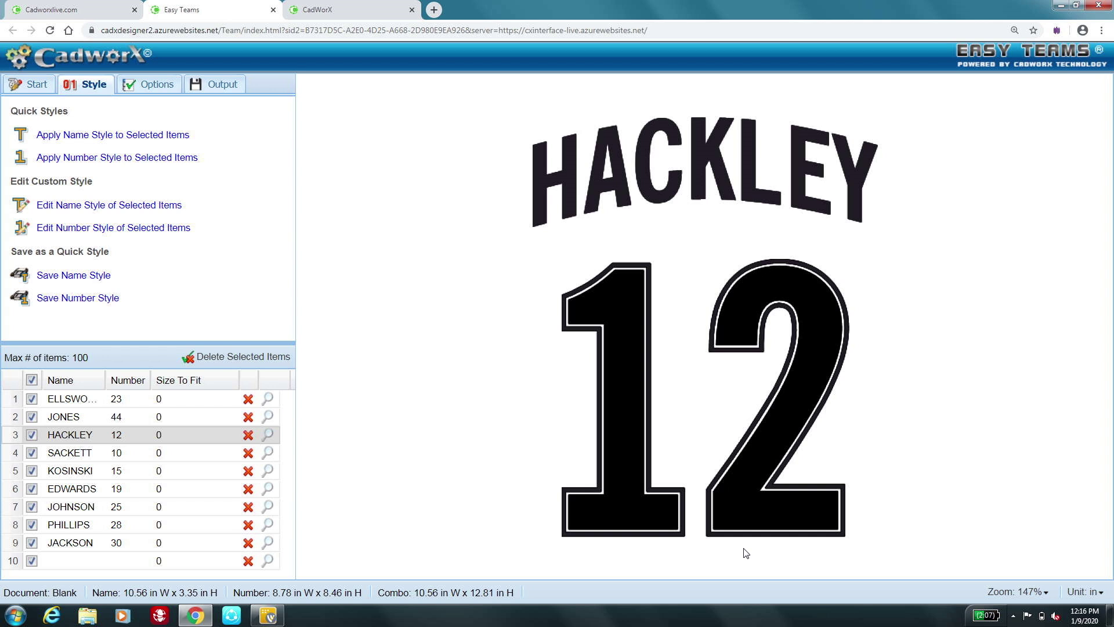
left_click(268, 453)
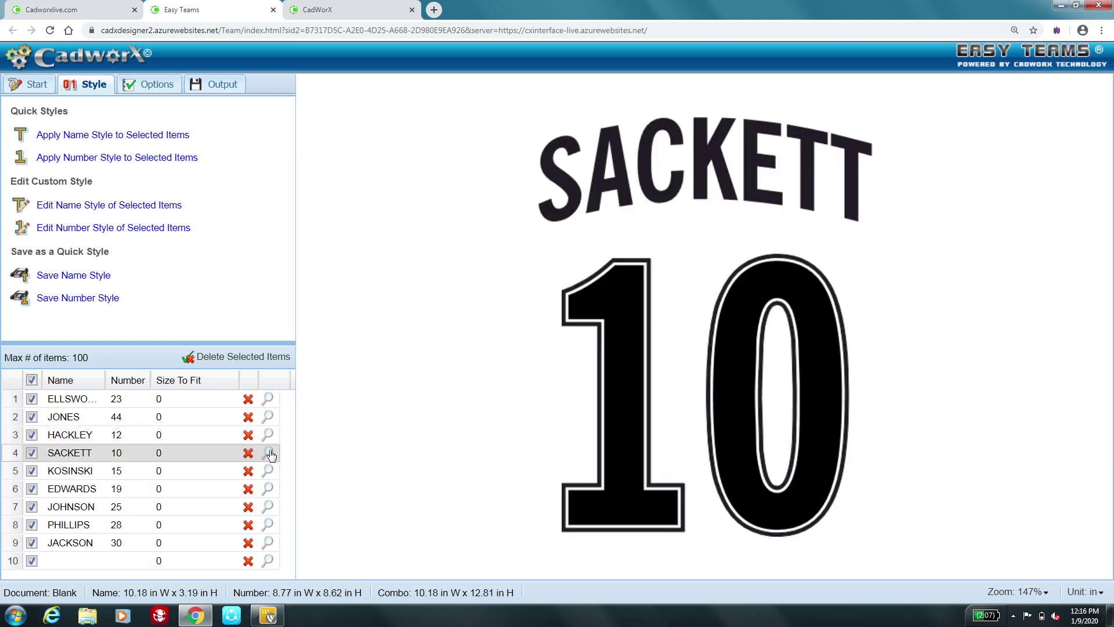
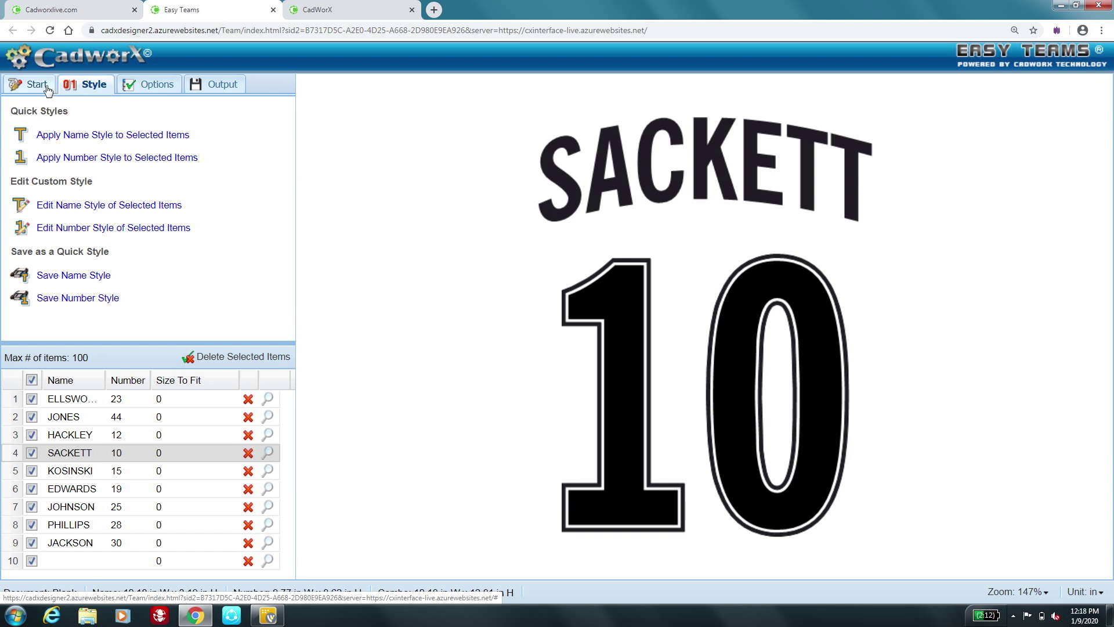
Try the combo layout with the number above the name, and restore the name-over-number order
left_click(149, 85)
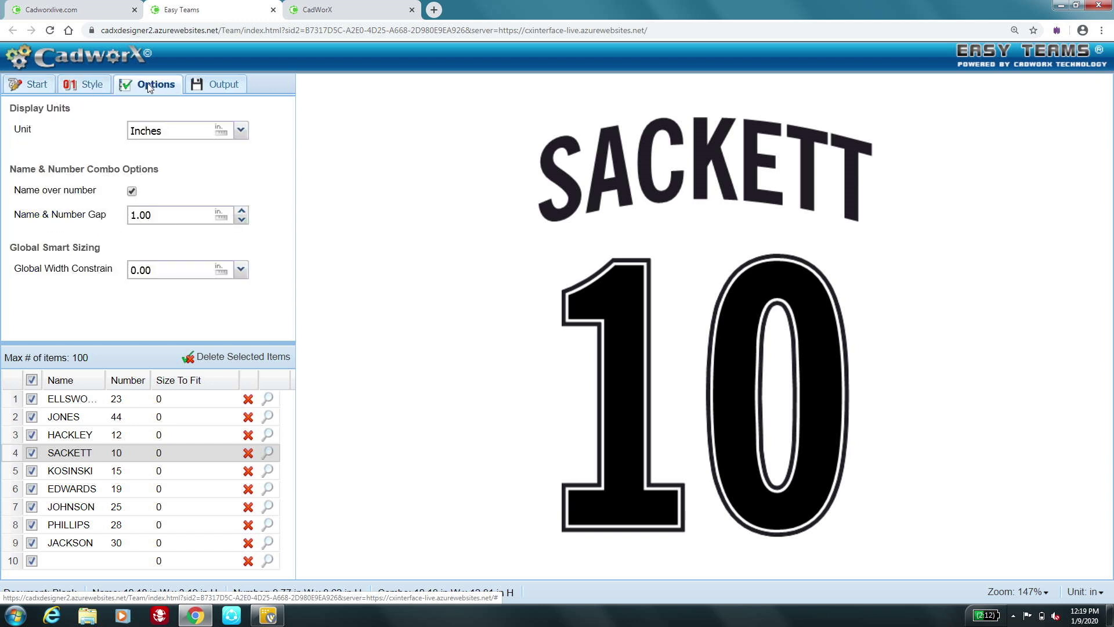
left_click(132, 192)
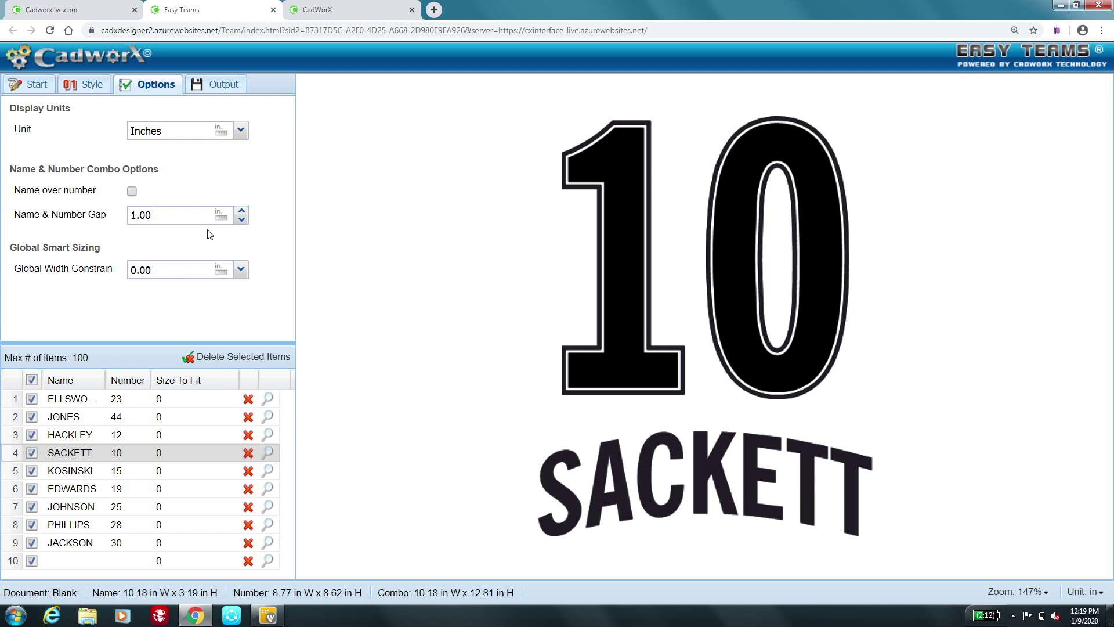
left_click(133, 192)
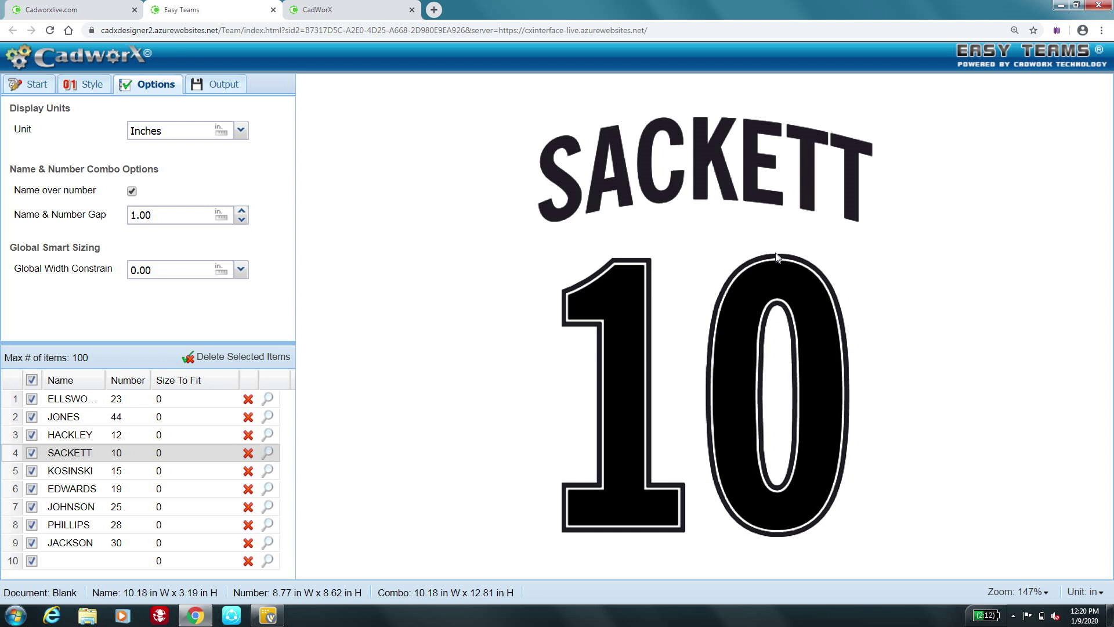
Set the gap between name and number to .2 in for the combos
left_click(170, 219)
key("BackSpace")
key("BackSpace")
key("BackSpace")
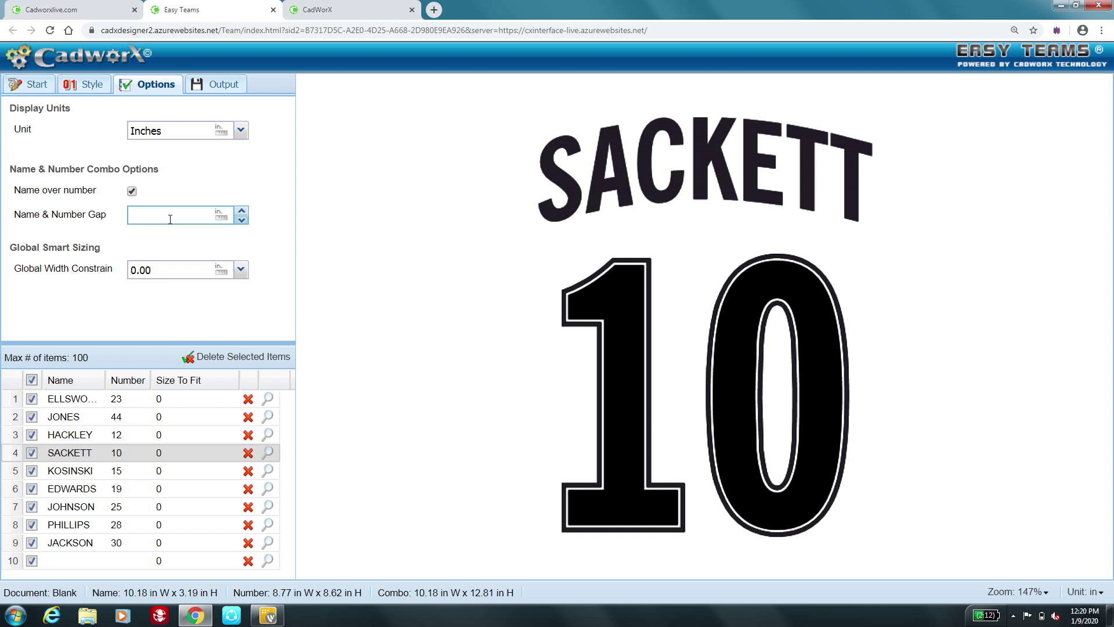
type(".2")
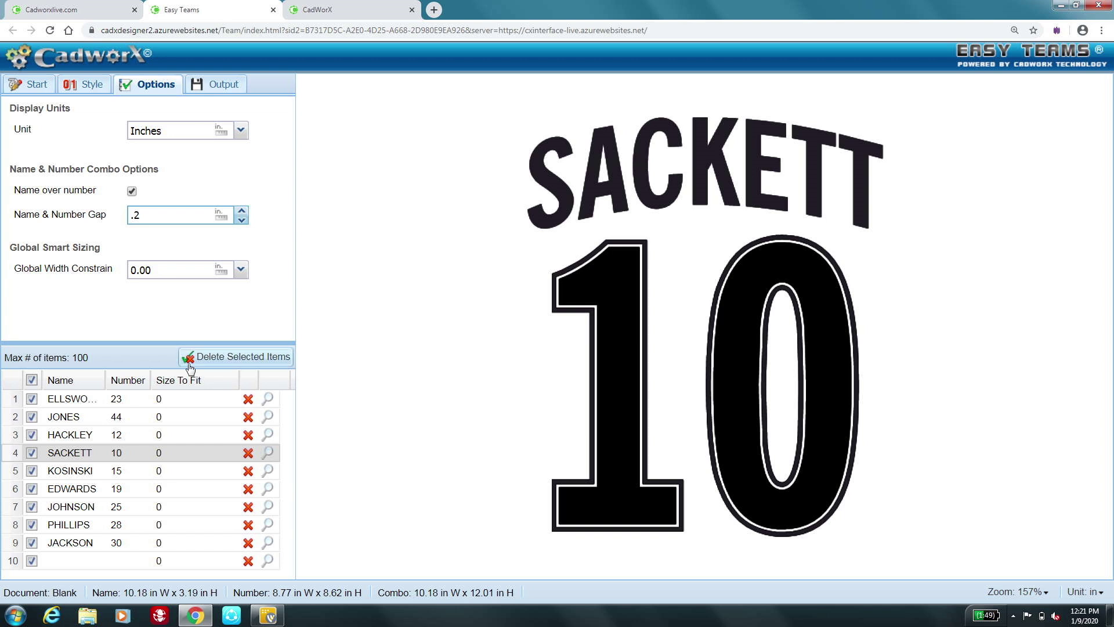
Set the size to fit of the first roster entry to 10 in and preview the first two entries
left_click(165, 401)
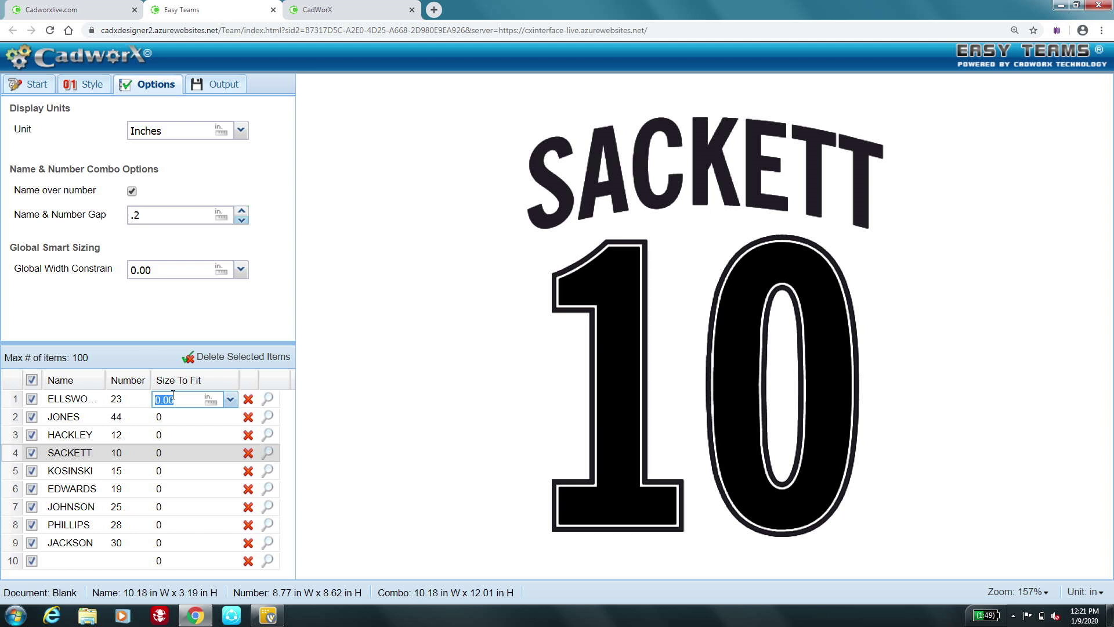
type("10")
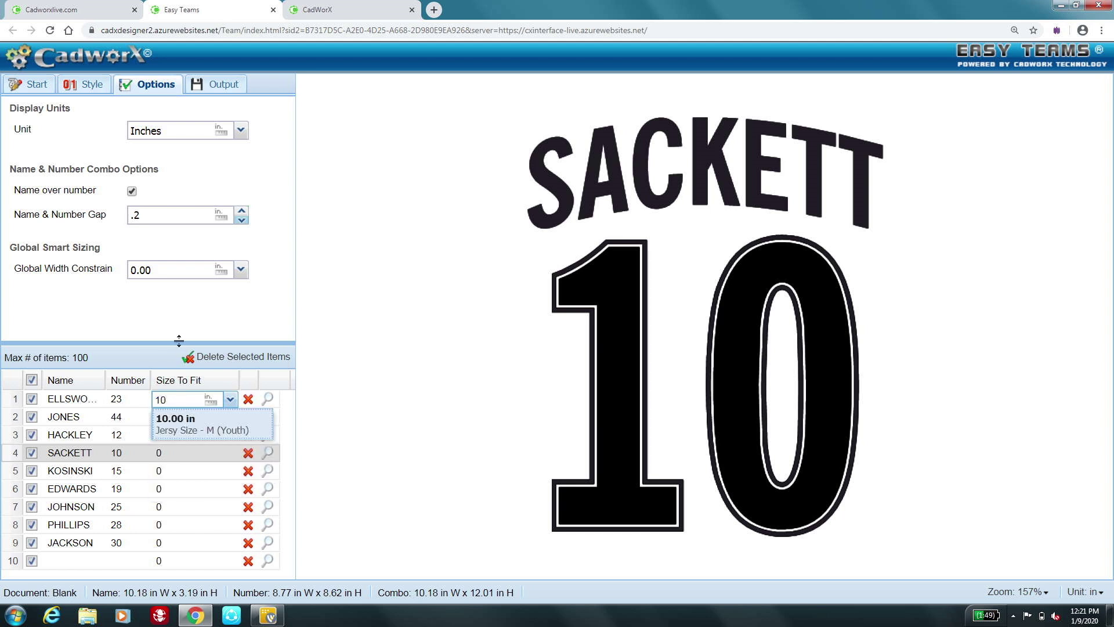
left_click(163, 316)
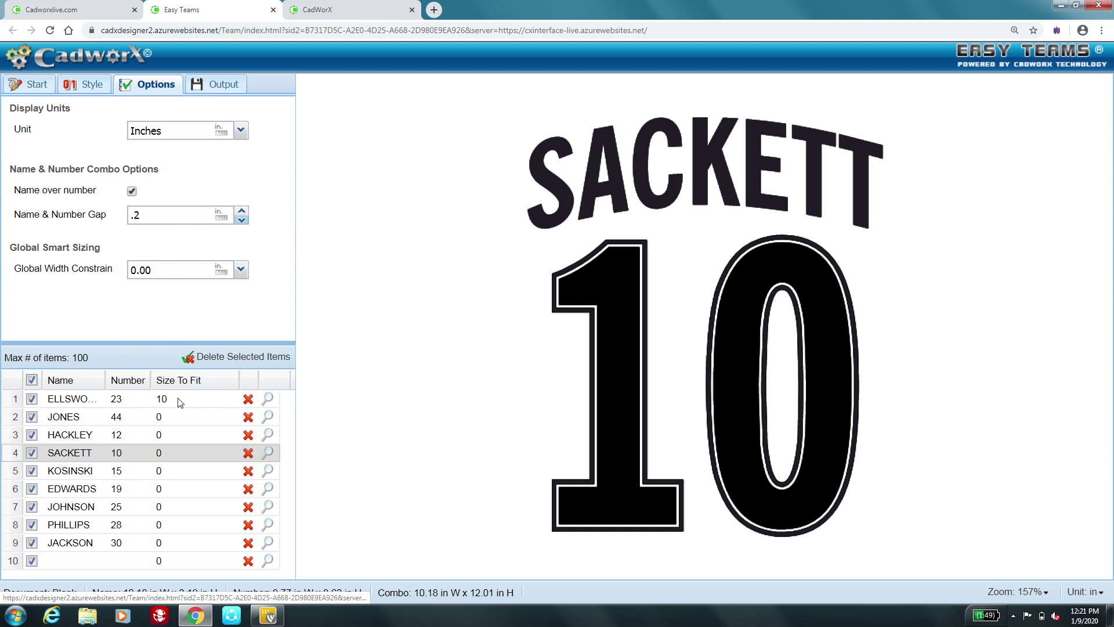
left_click(262, 402)
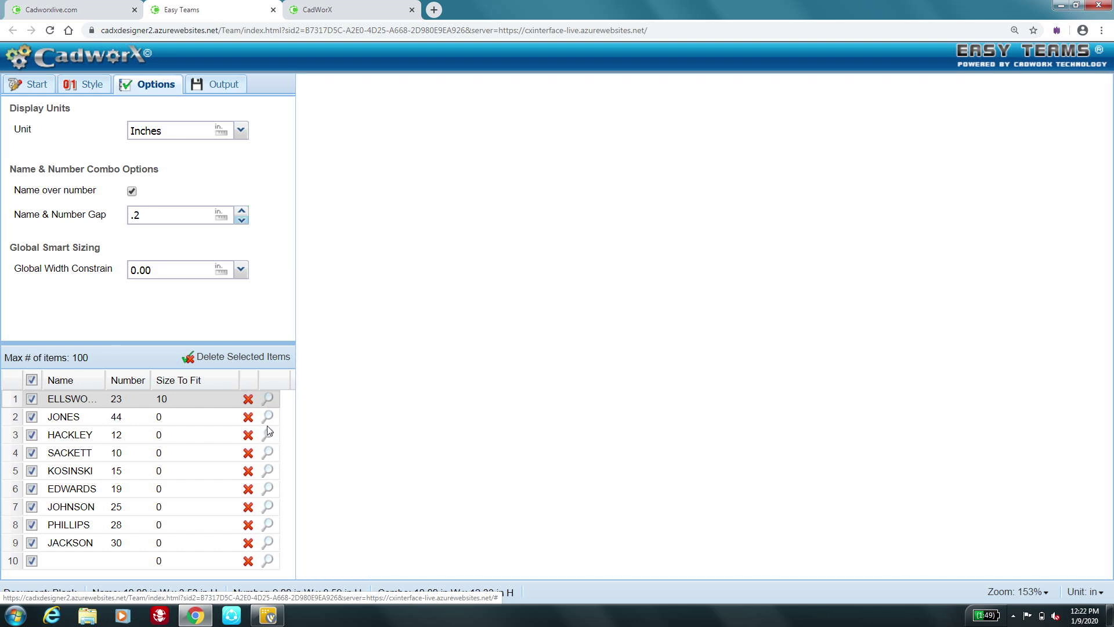
left_click(268, 418)
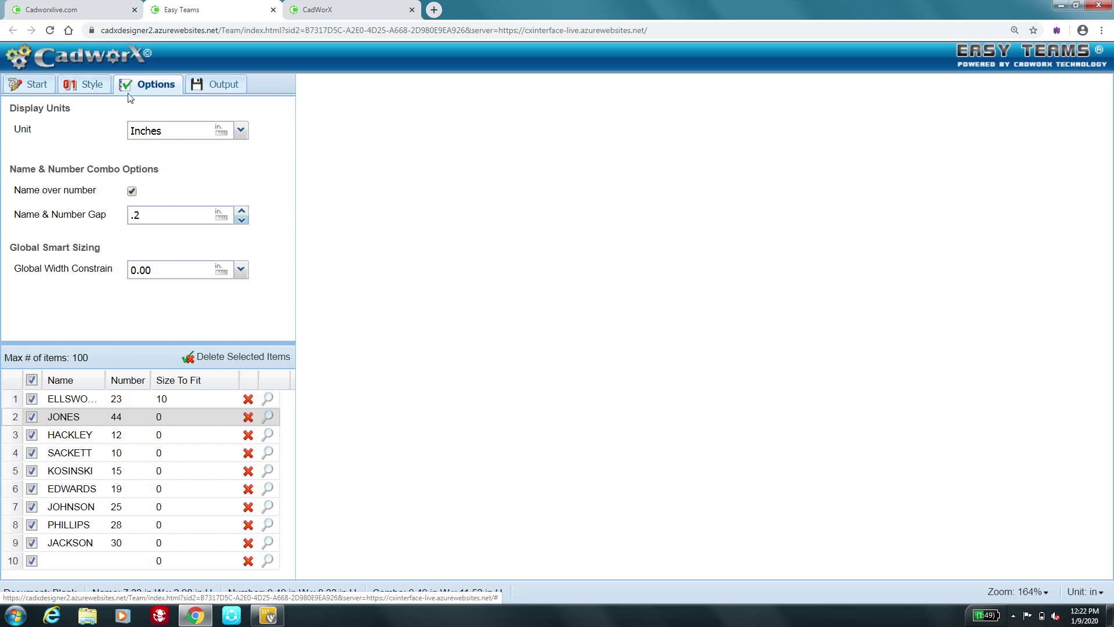
Start exporting the selected roster items to VectorCut 2.0 (.pltx) and try a material height of 180 in
left_click(219, 90)
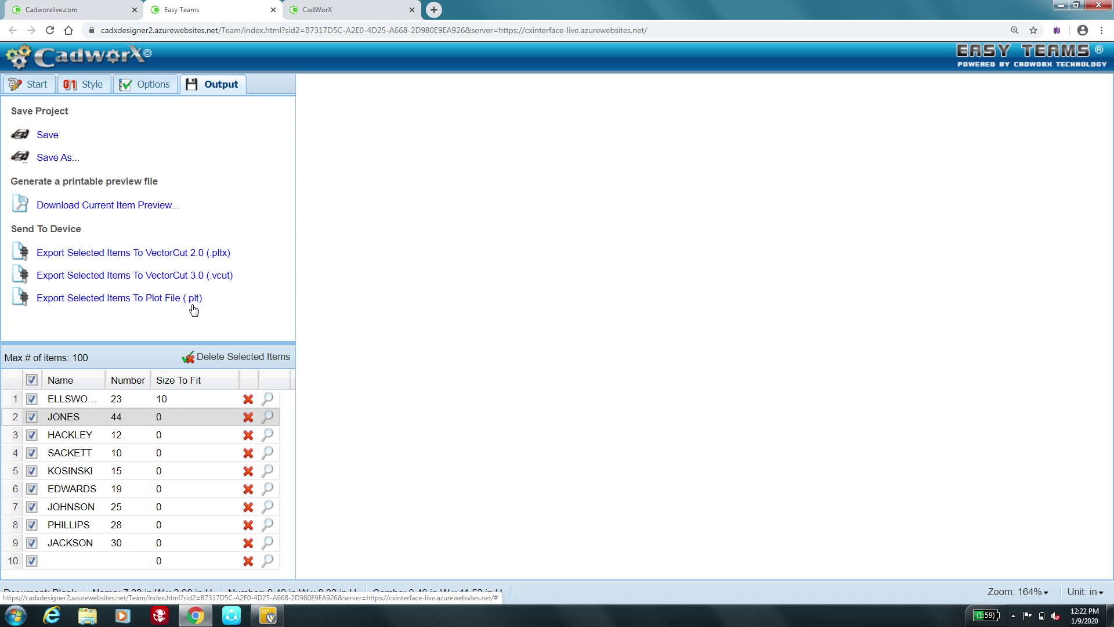
left_click(177, 254)
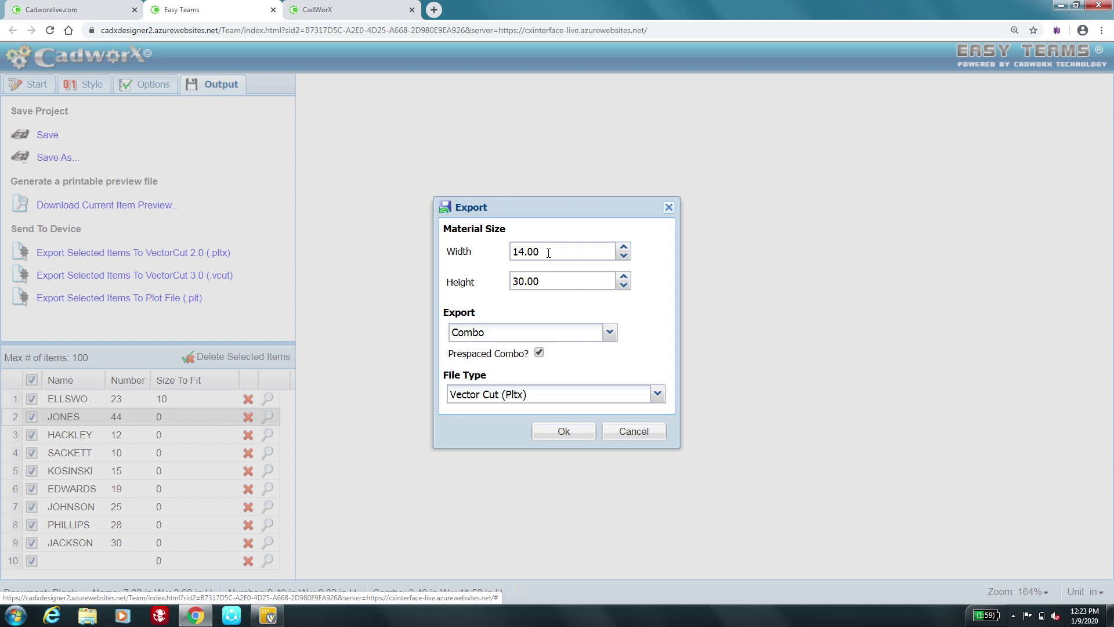
left_click(546, 282)
key("BackSpace")
key("BackSpace")
key("BackSpace")
key("BackSpace")
key("BackSpace")
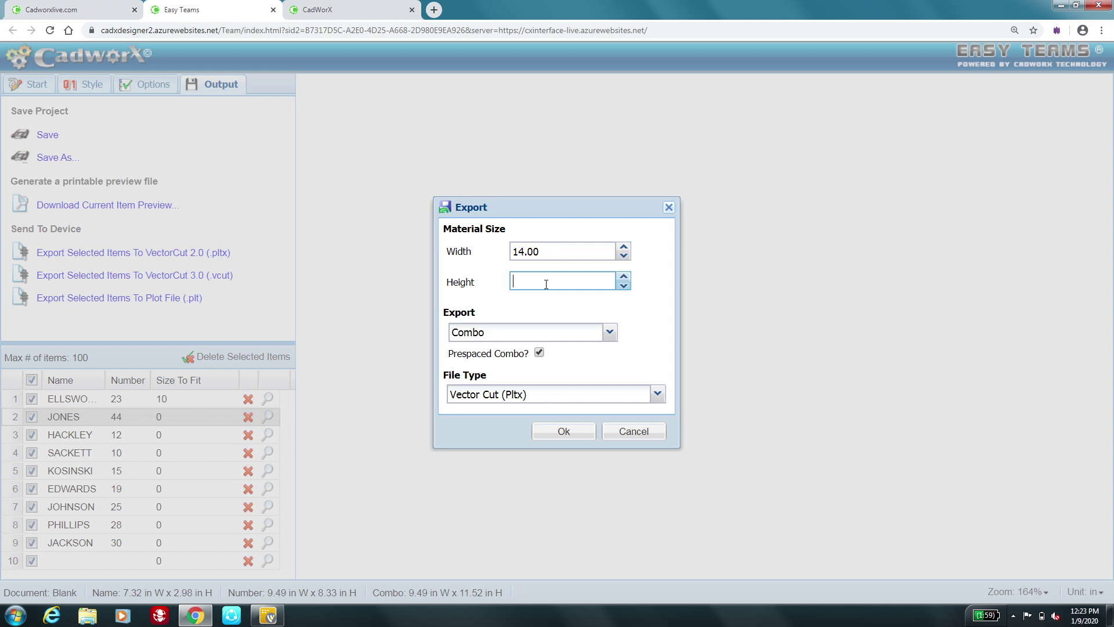
type("180")
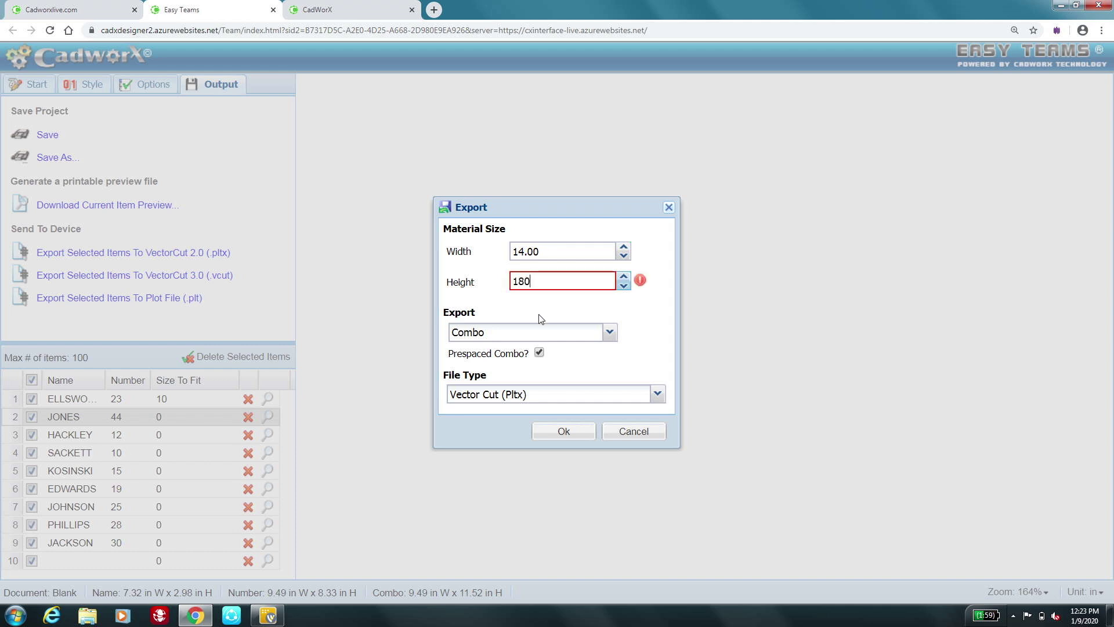
left_click(507, 331)
left_click(559, 253)
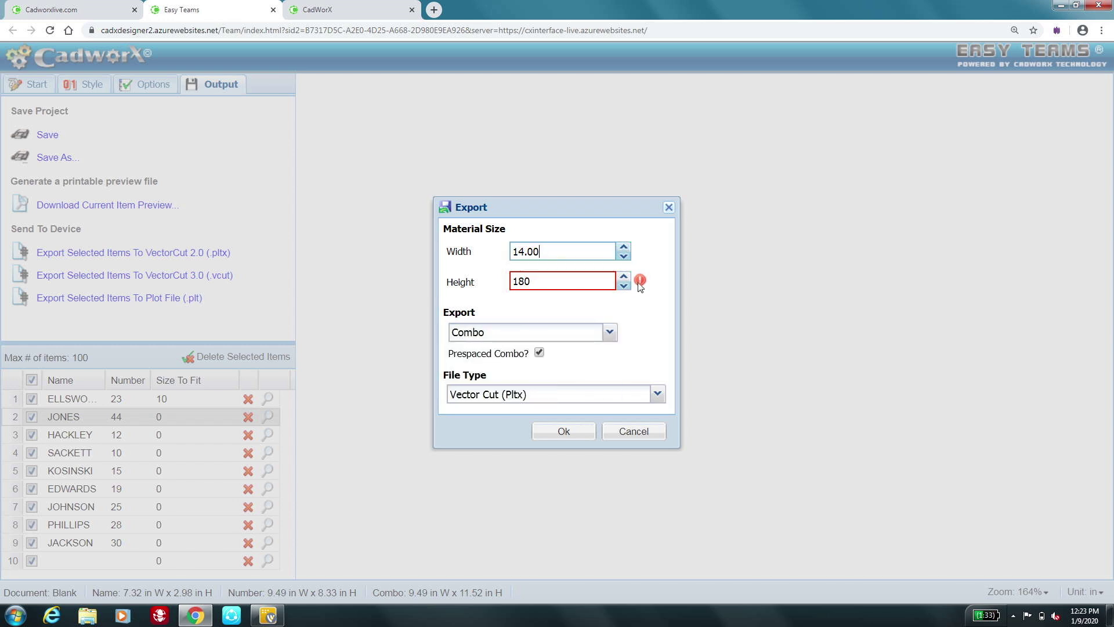
Set the export material height to 99 in and export the prespaced combos as a Vector Cut (Pltx) file
mouse_move(639, 283)
left_click(570, 282)
key("BackSpace")
key("BackSpace")
key("BackSpace")
type("99")
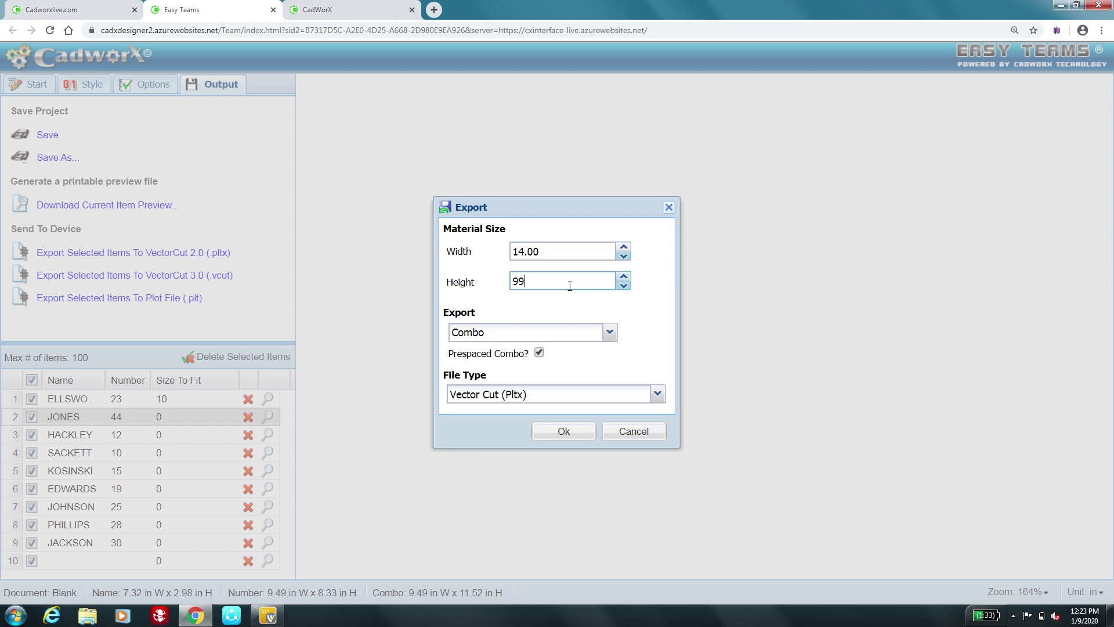
left_click(626, 299)
left_click(564, 430)
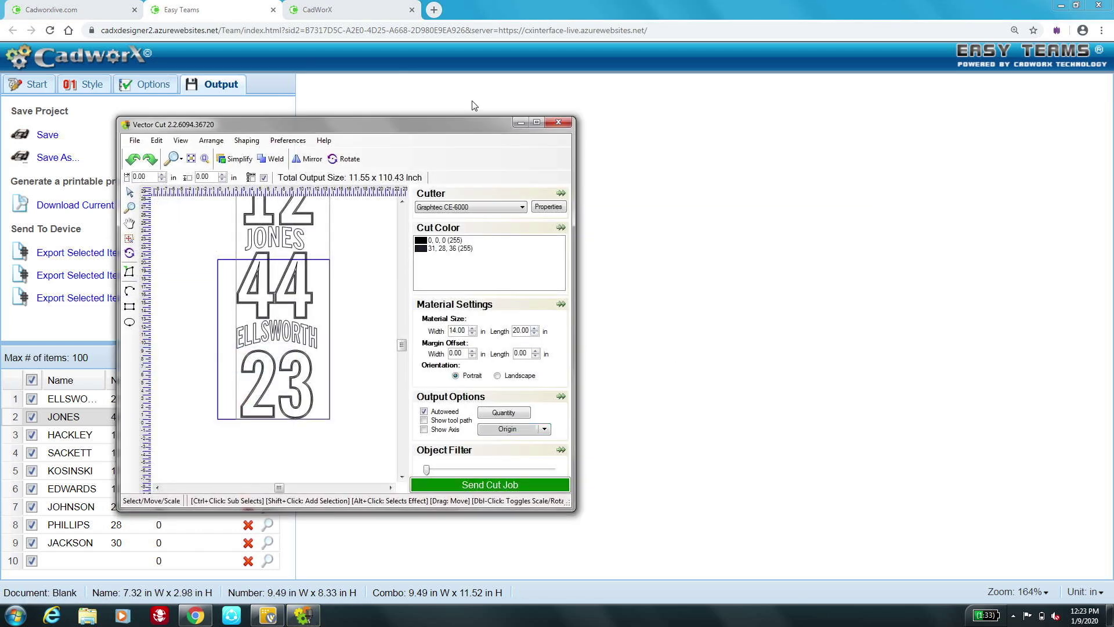
Maximize the Vector Cut window and set the material length to 130 in to cover the whole column of combos
left_click(536, 122)
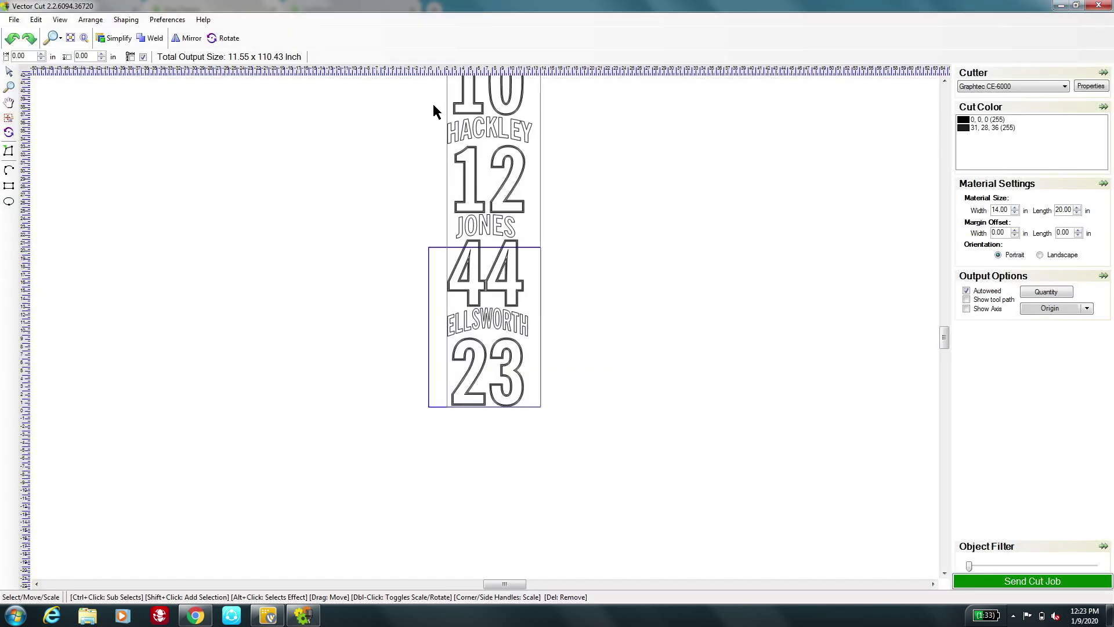
left_click(9, 88)
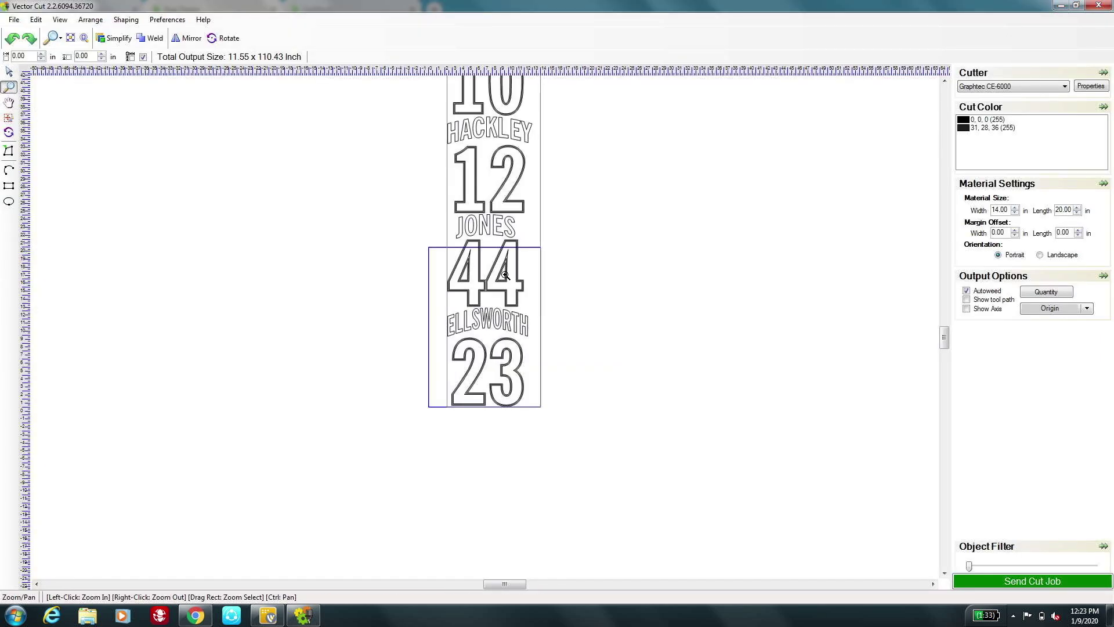
scroll(580, 275, "down", 2)
right_click(580, 275)
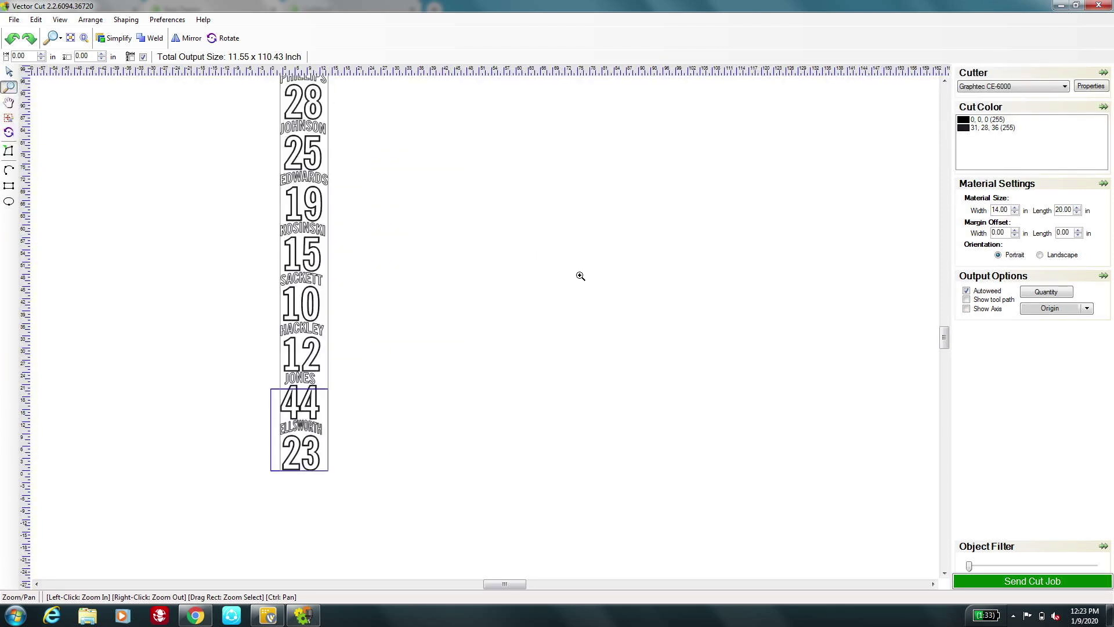
right_click(347, 261)
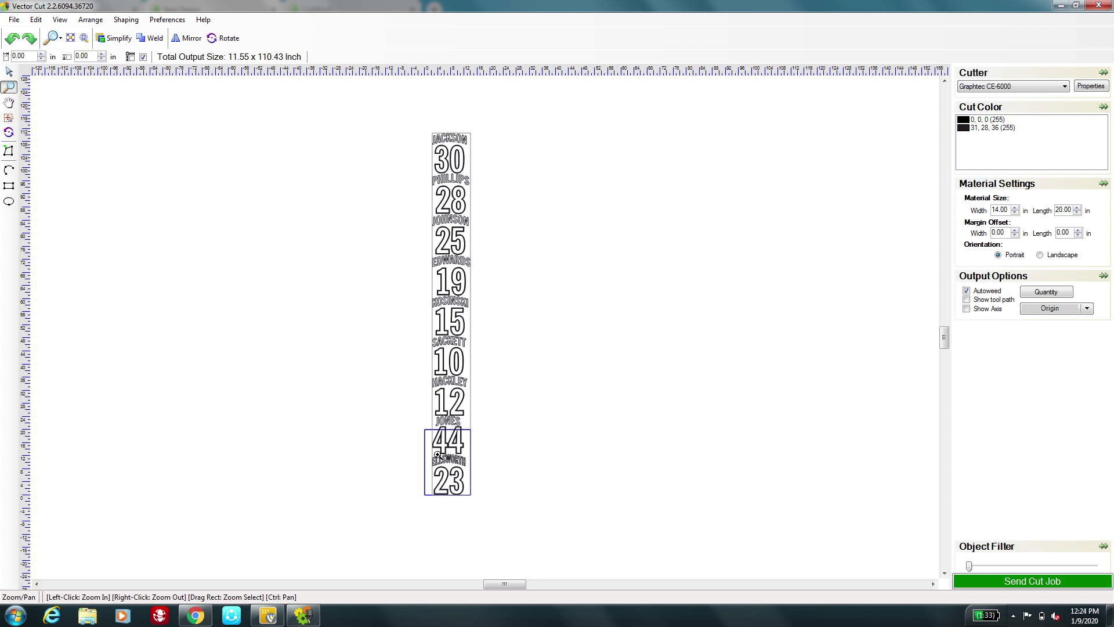
double_click(1059, 211)
type("2")
type("99")
key("Return")
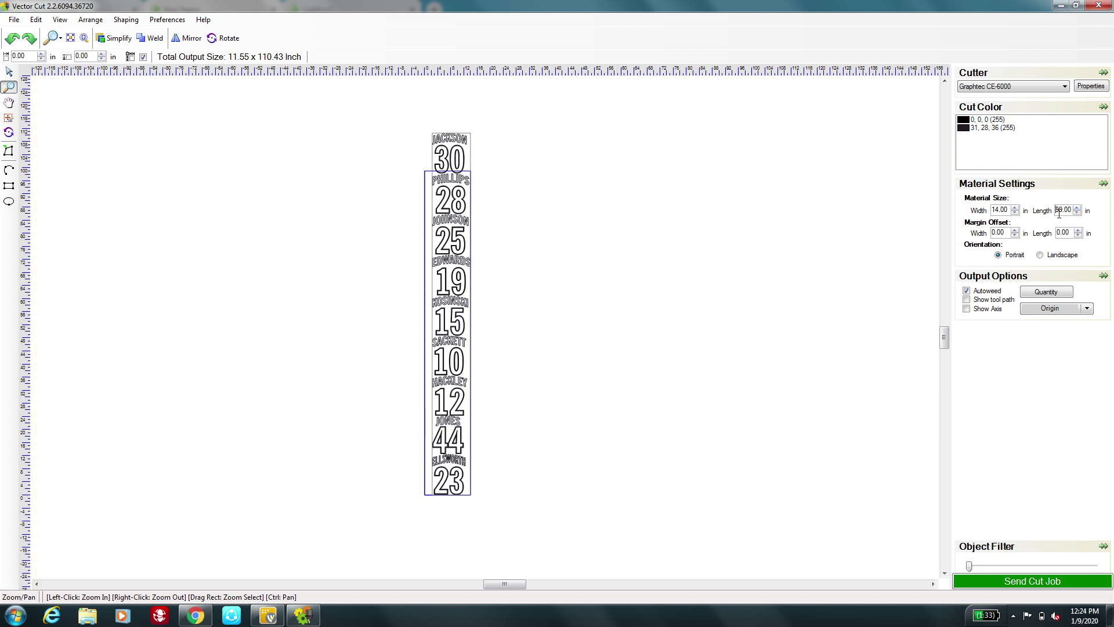
left_click_drag(1055, 211, 1072, 212)
type("130.0")
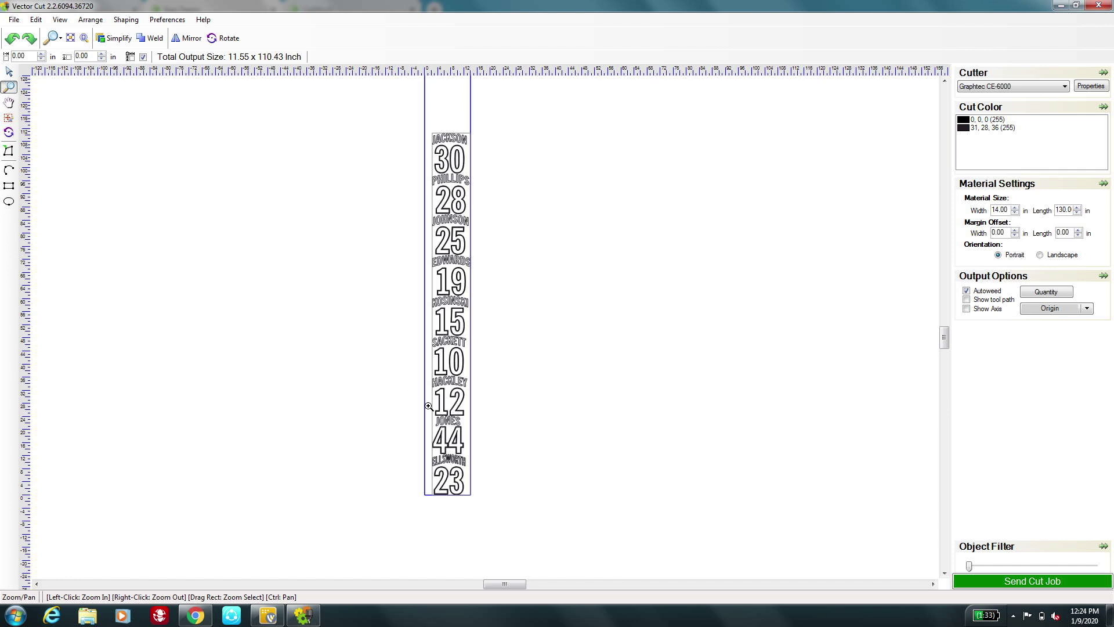
Turn off the automatic weed lines around the name and number combos
left_click_drag(419, 505, 477, 454)
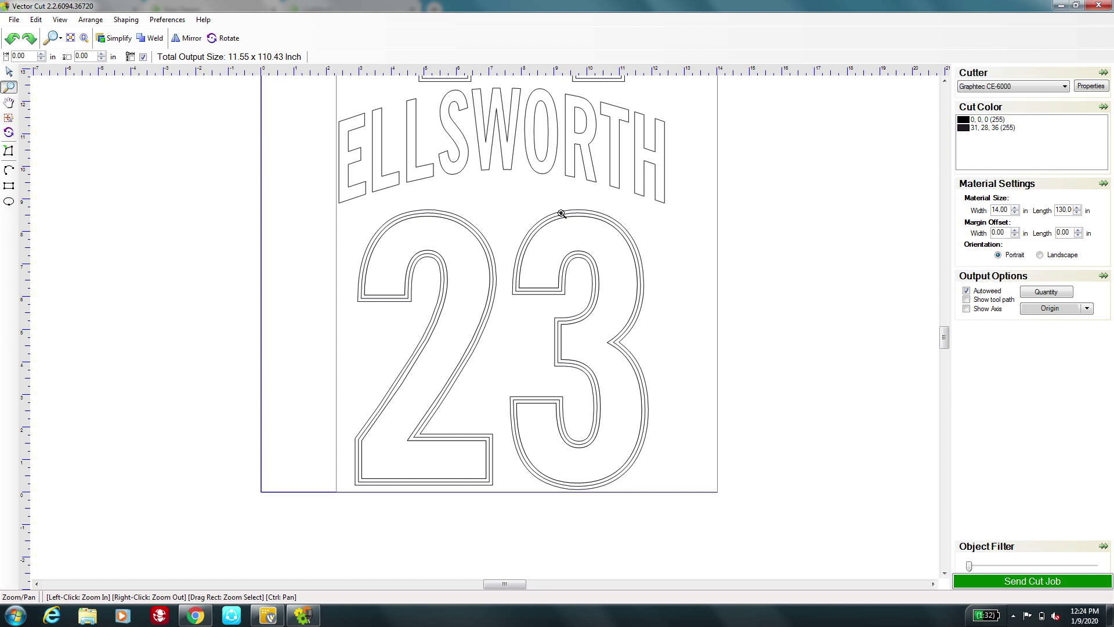
left_click(966, 291)
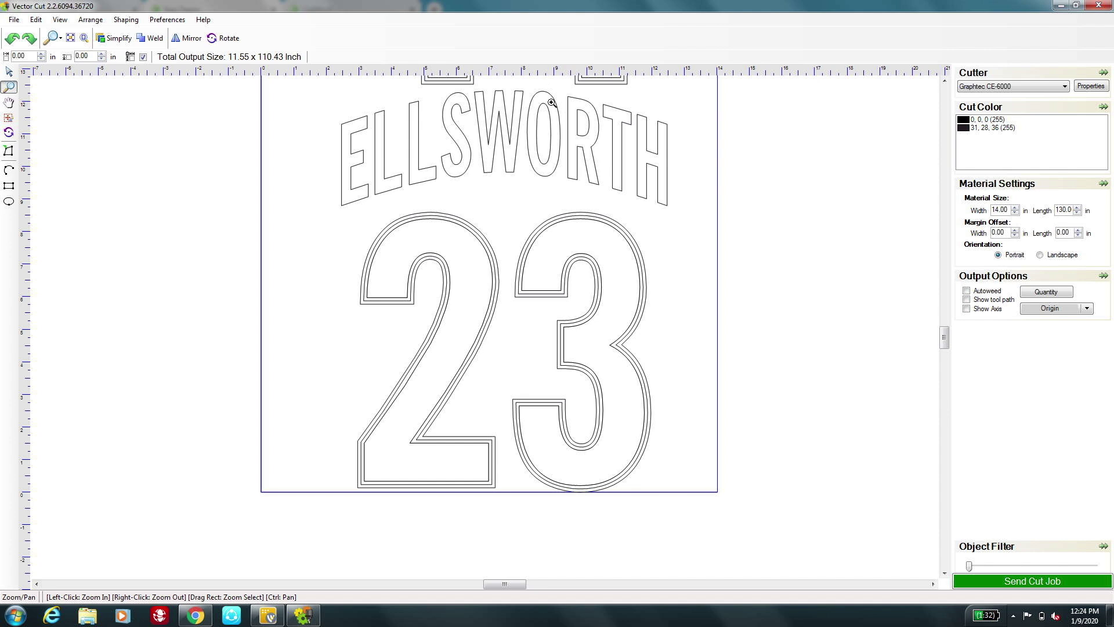
Examine the combos up the column and the clearance between the name above number 28 and the material edge
right_click(372, 218)
right_click(585, 275)
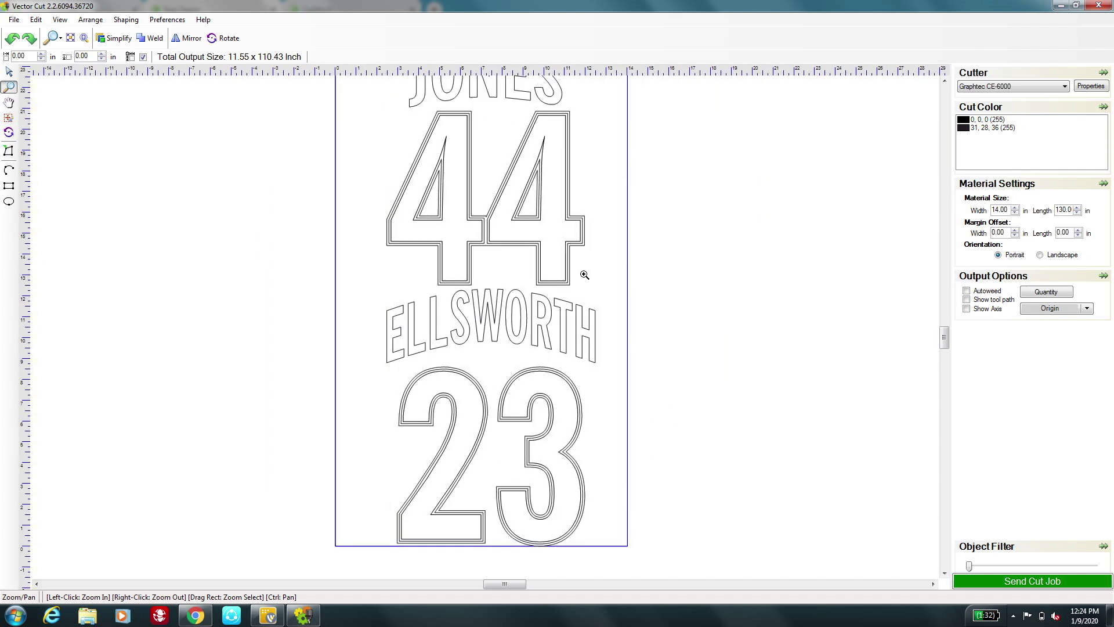
right_click(584, 275)
right_click(409, 192)
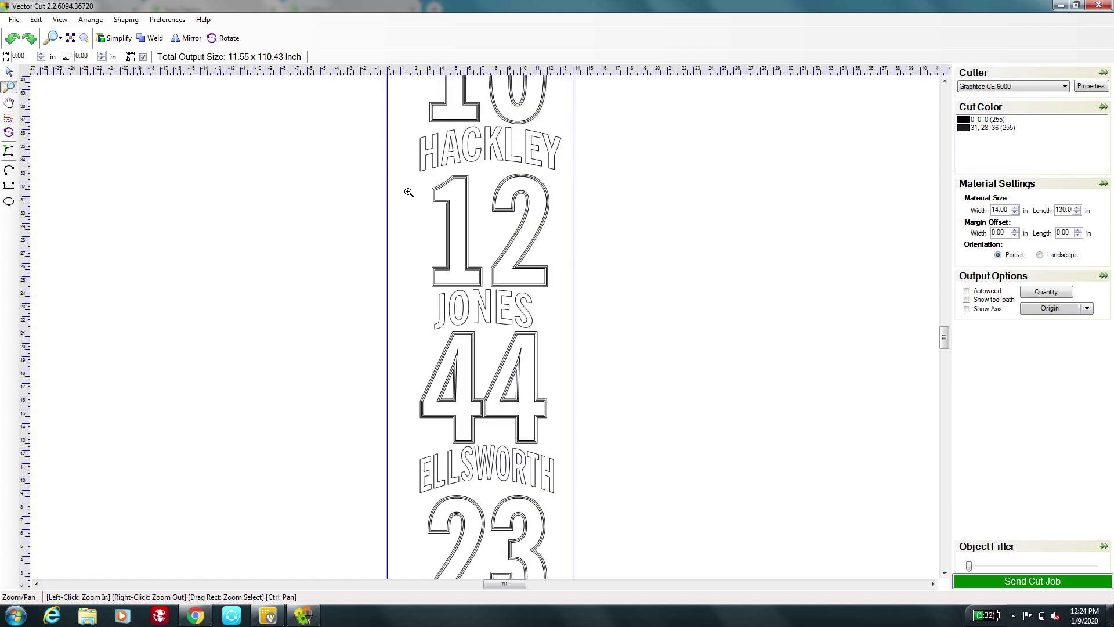
right_click(408, 192)
right_click(569, 268)
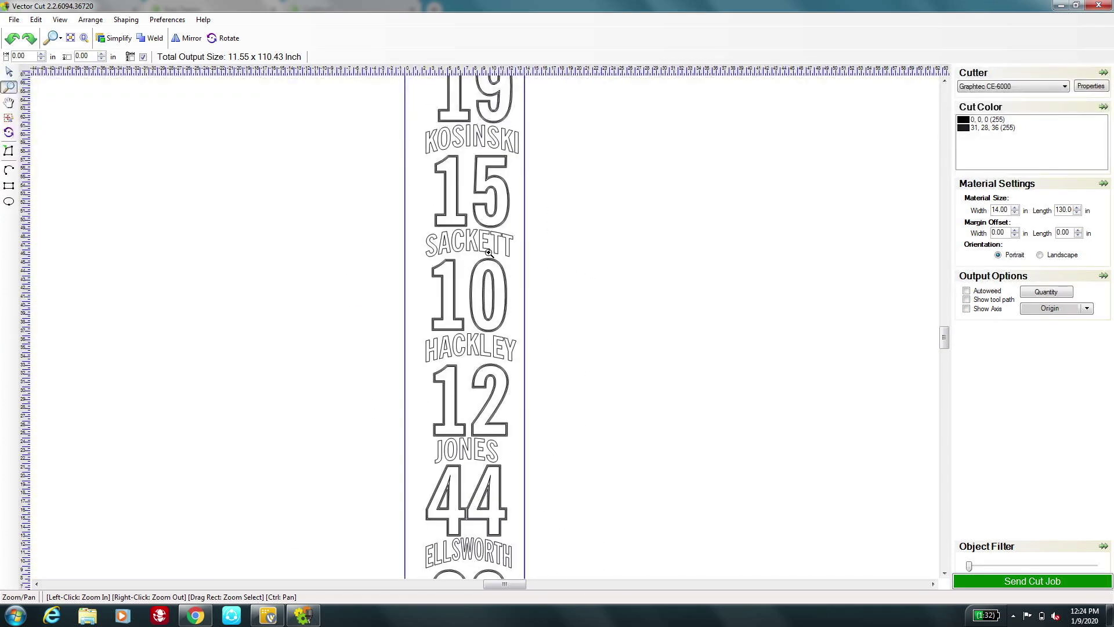
right_click(489, 253)
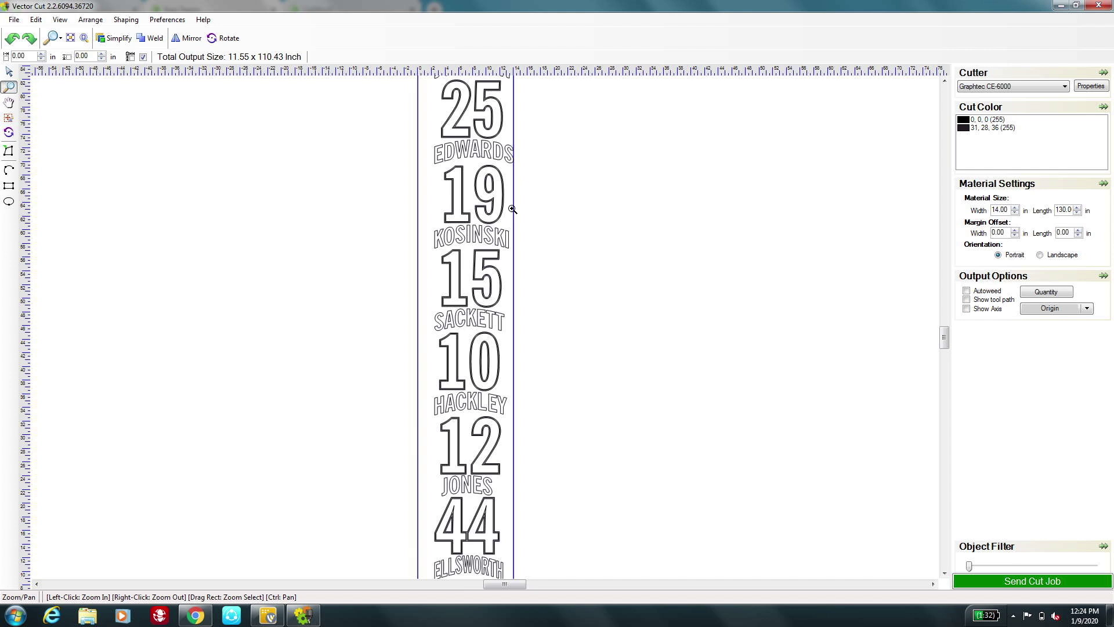
right_click(509, 150)
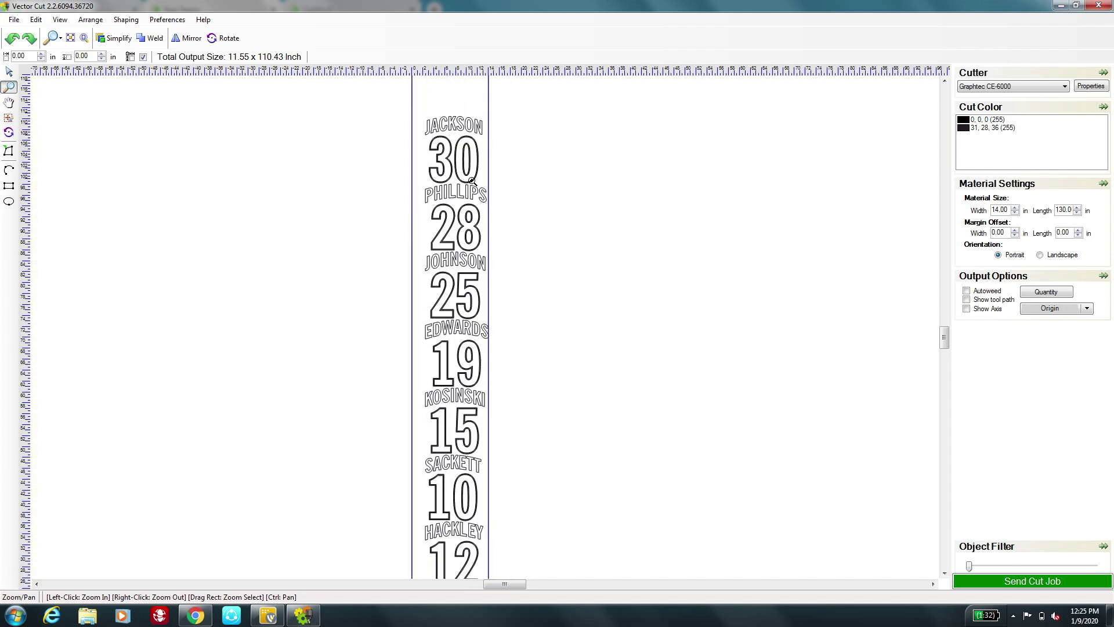
left_click_drag(472, 180, 513, 230)
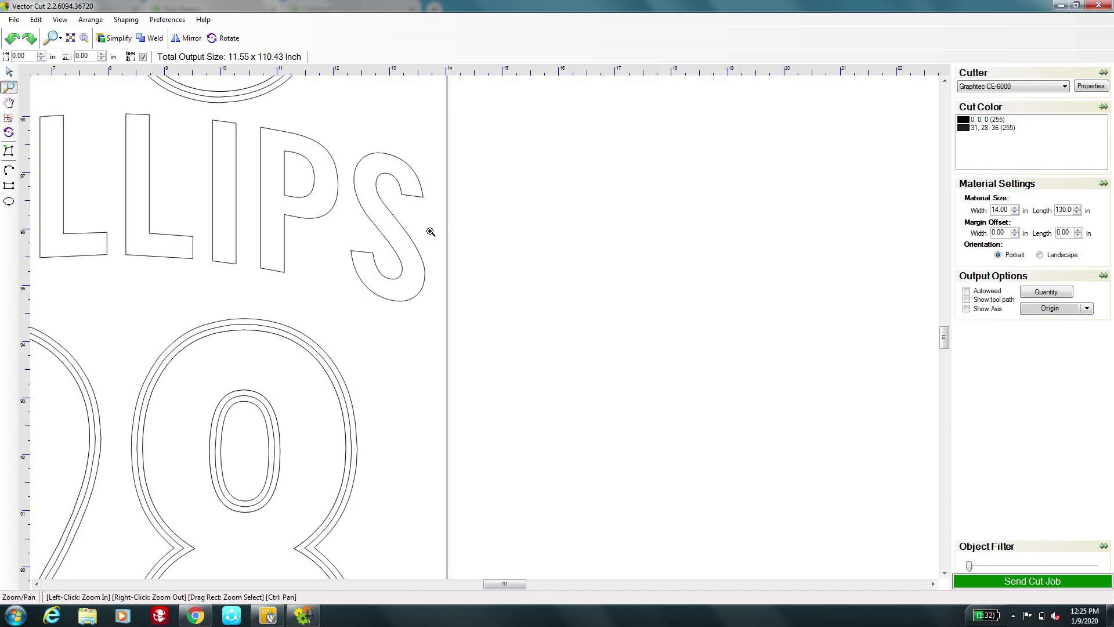
left_click(339, 250)
right_click(339, 251)
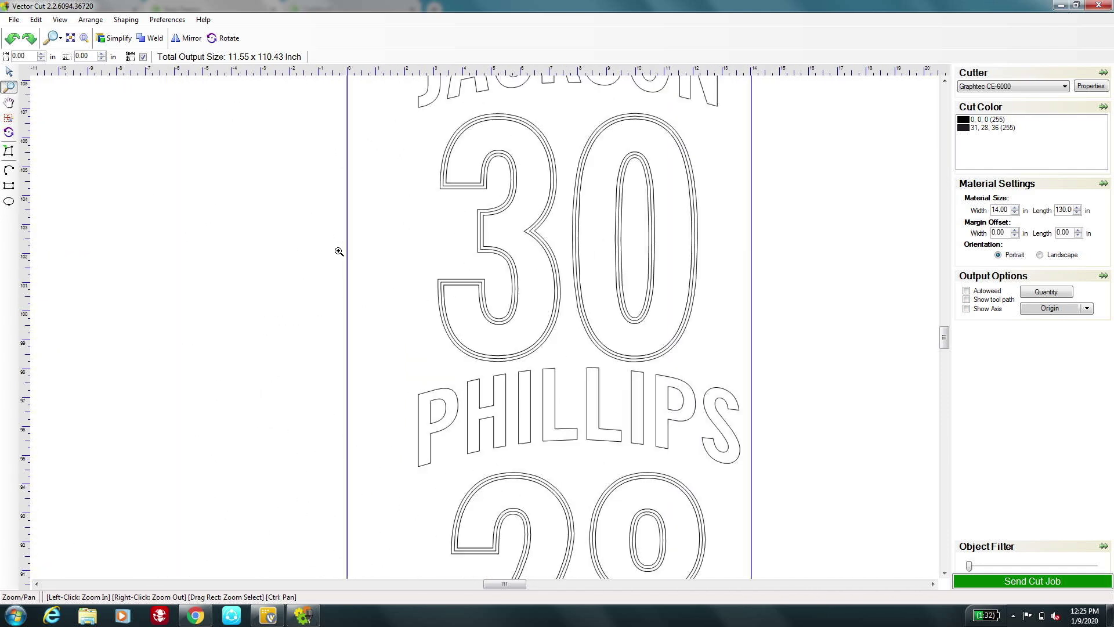
Review the remaining combos along the material, down to number 23 at the start of the column
right_click(577, 447)
right_click(577, 447)
right_click(424, 385)
right_click(424, 386)
right_click(549, 445)
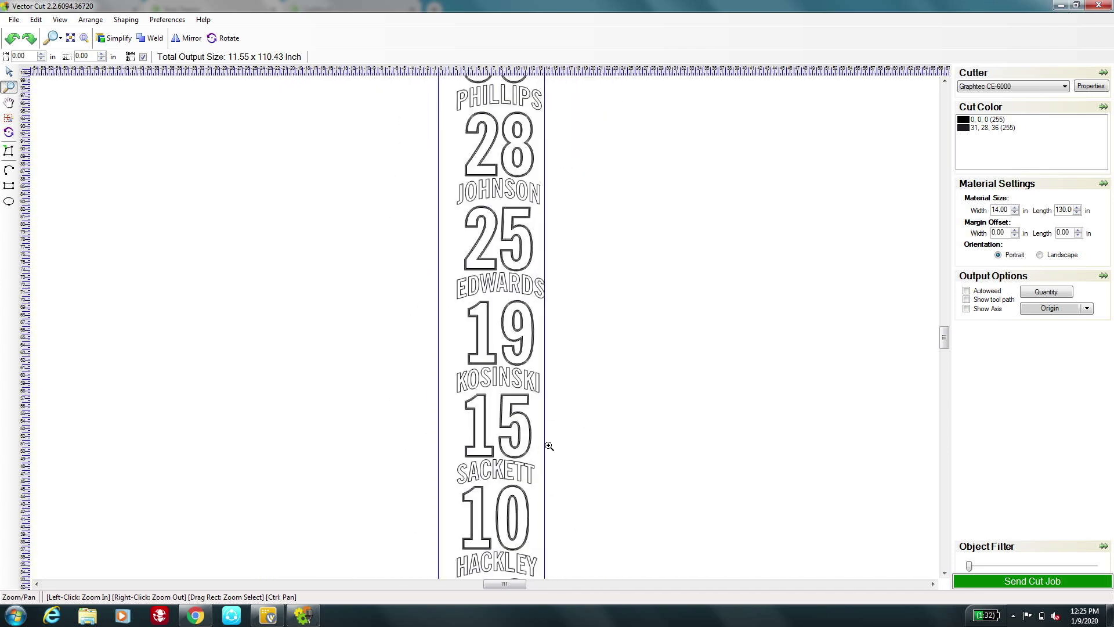
right_click(549, 446)
right_click(451, 452)
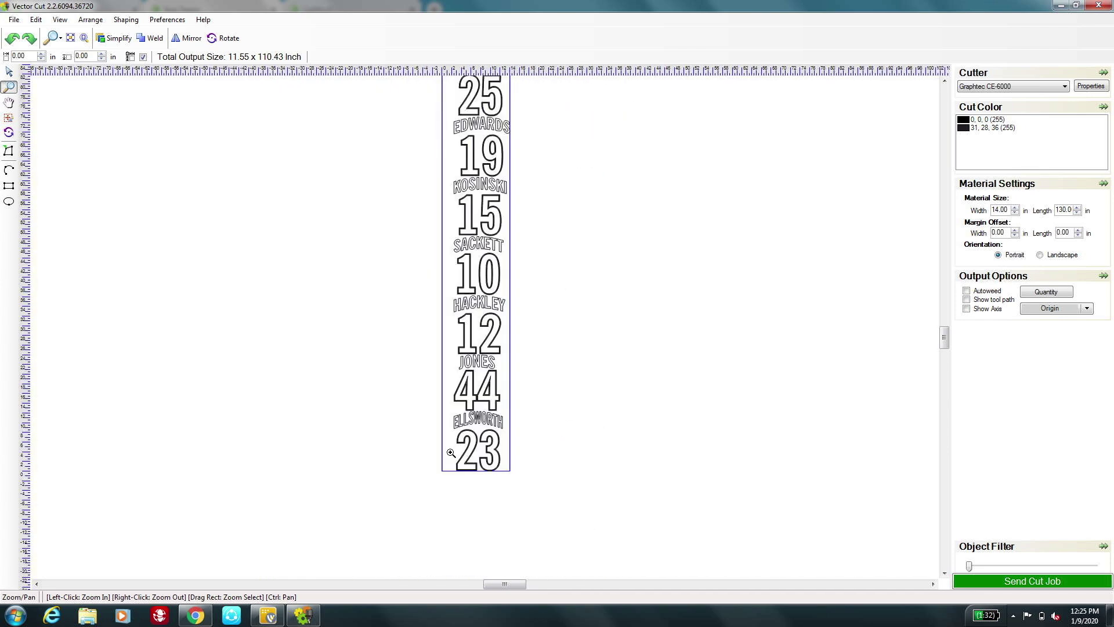
left_click(944, 81)
left_click(945, 81)
left_click(945, 82)
left_click(944, 82)
left_click(944, 81)
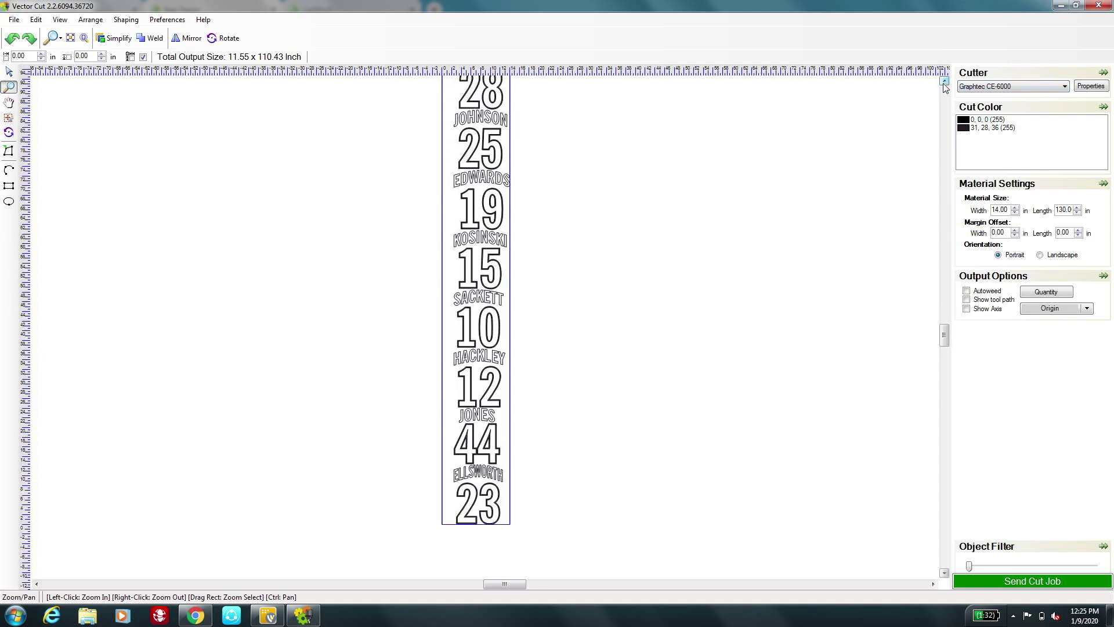
Mirror the whole cut layout and set its origin to Auto Origin
left_click(192, 39)
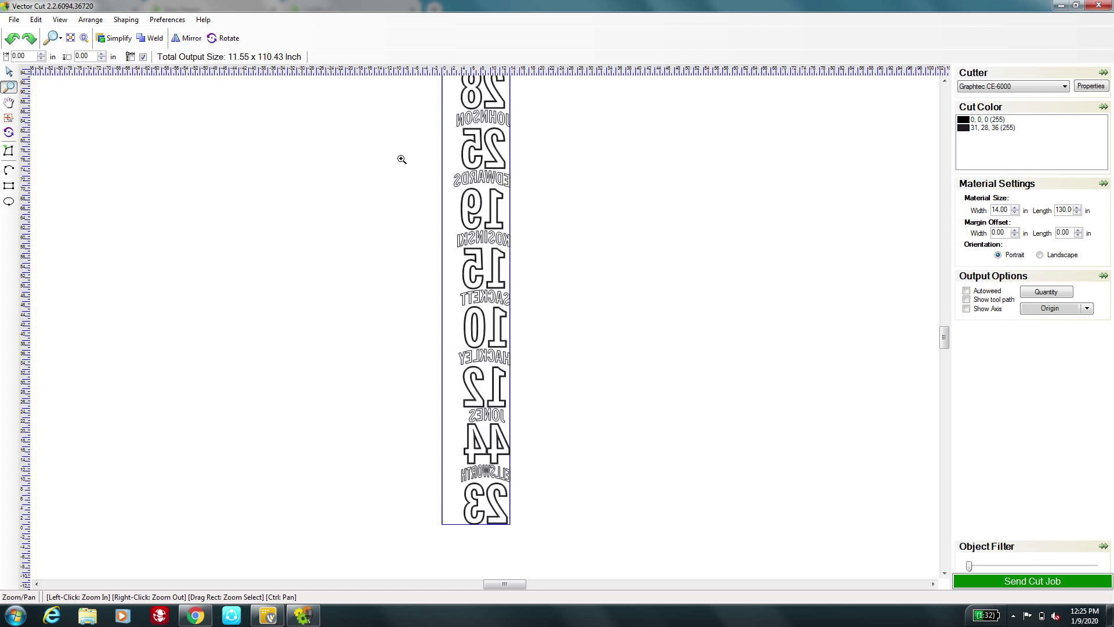
left_click(1053, 309)
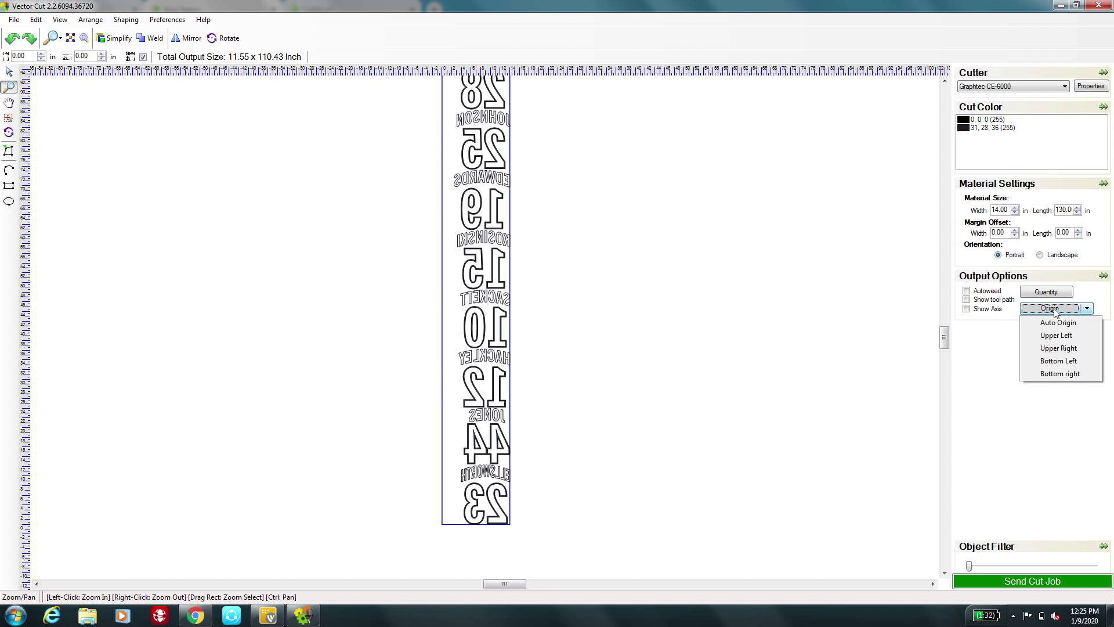
left_click(1053, 323)
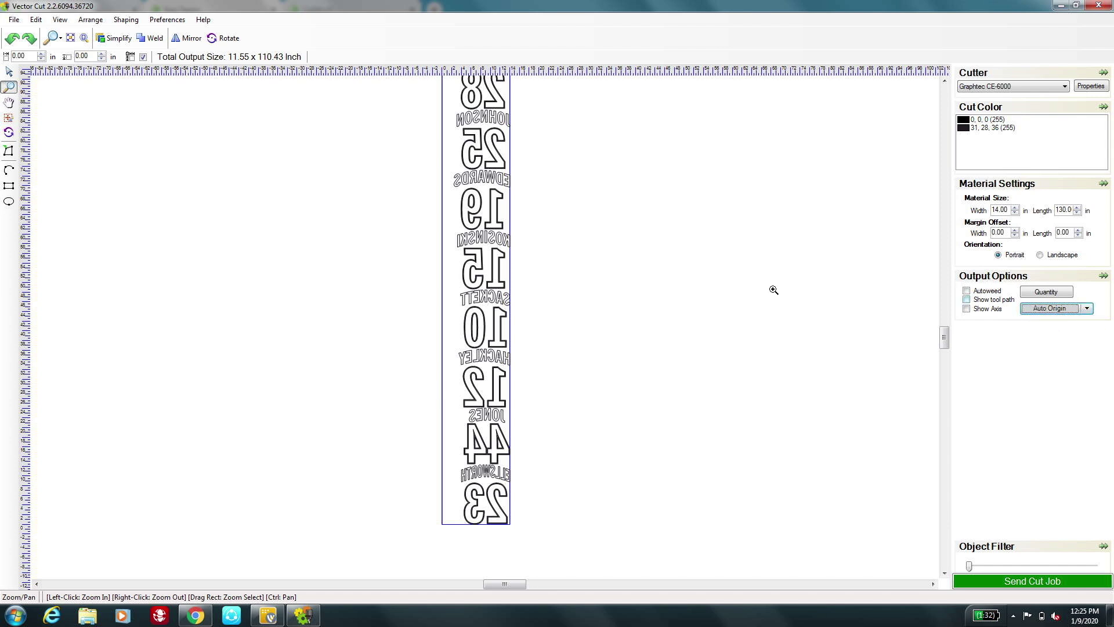
Isolate the 0, 0, 0 and 31, 28, 36 cut colors one at a time, and select both for the cut job
left_click(9, 71)
left_click(944, 81)
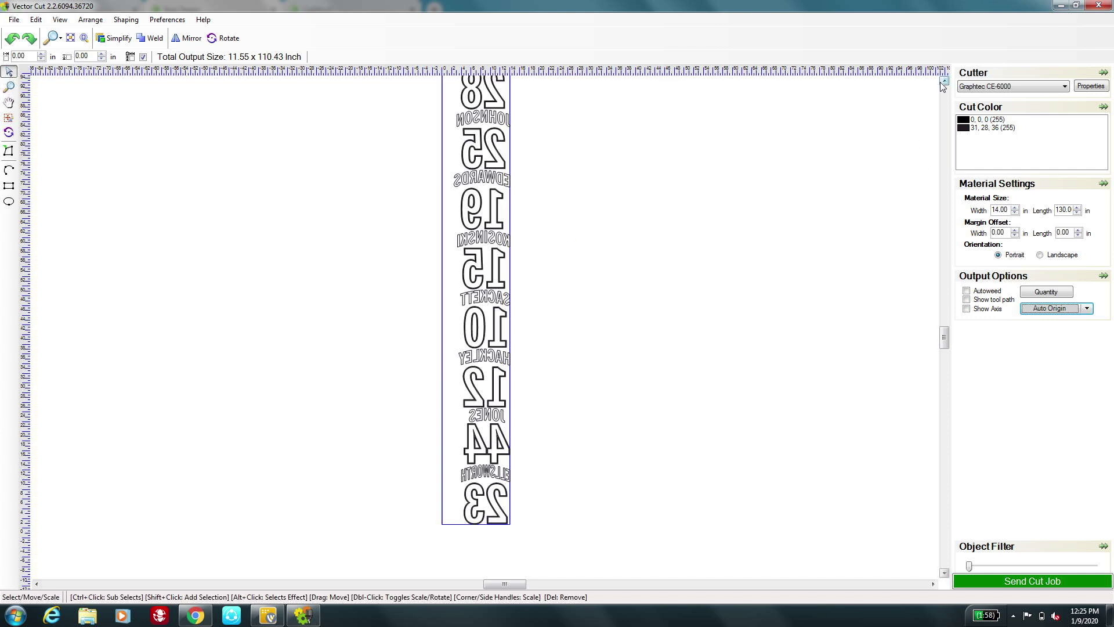
left_click_drag(944, 81, 944, 81)
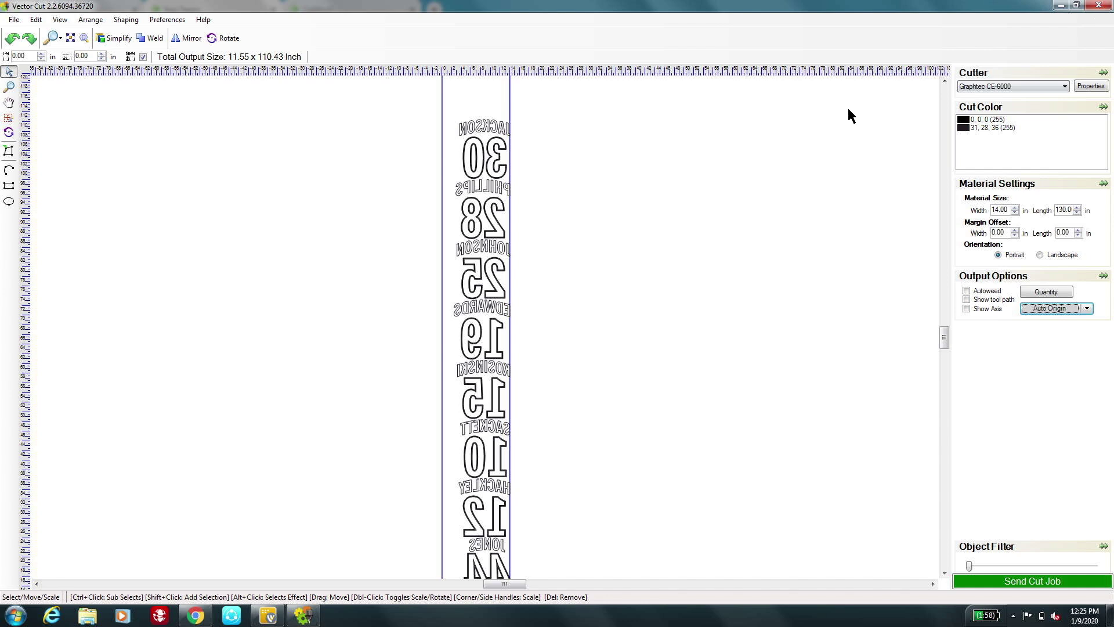
left_click(965, 122)
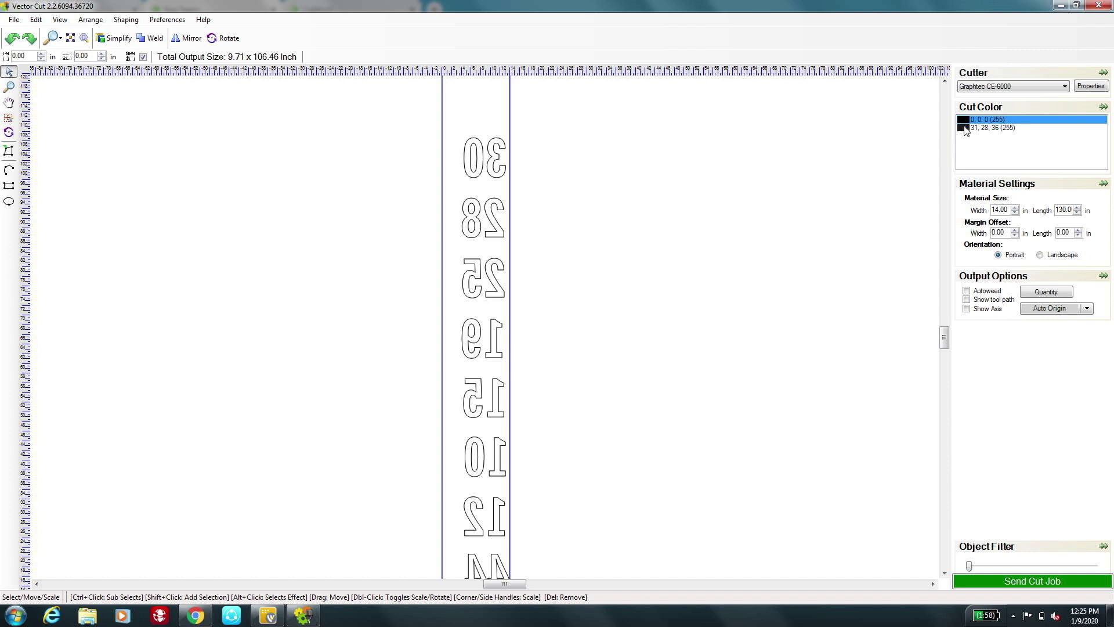
left_click(965, 129)
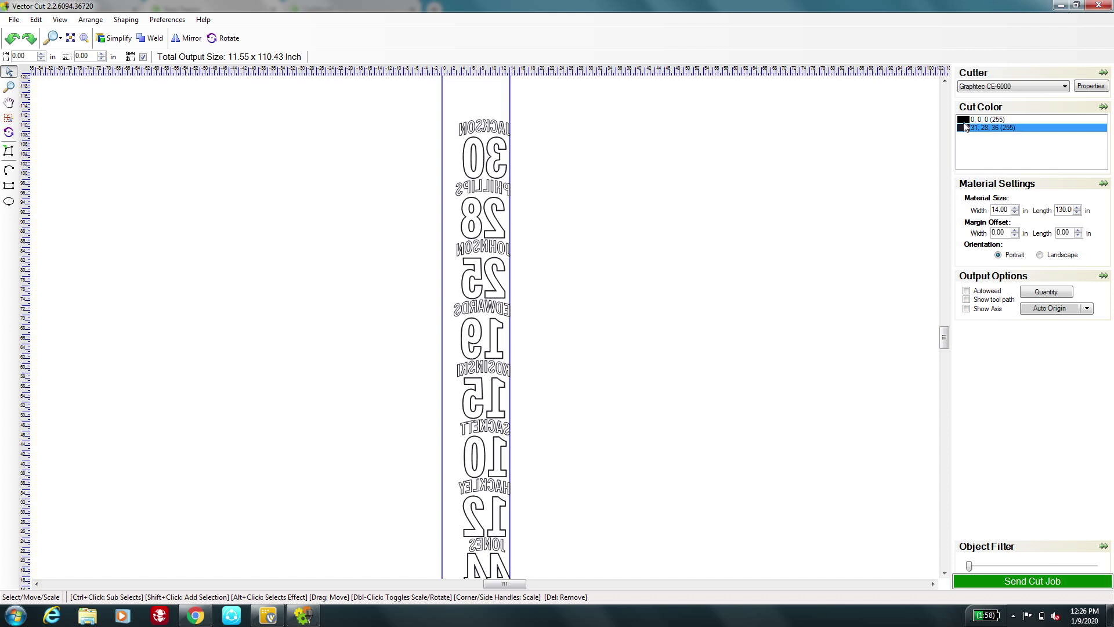
left_click(966, 120, "ctrl")
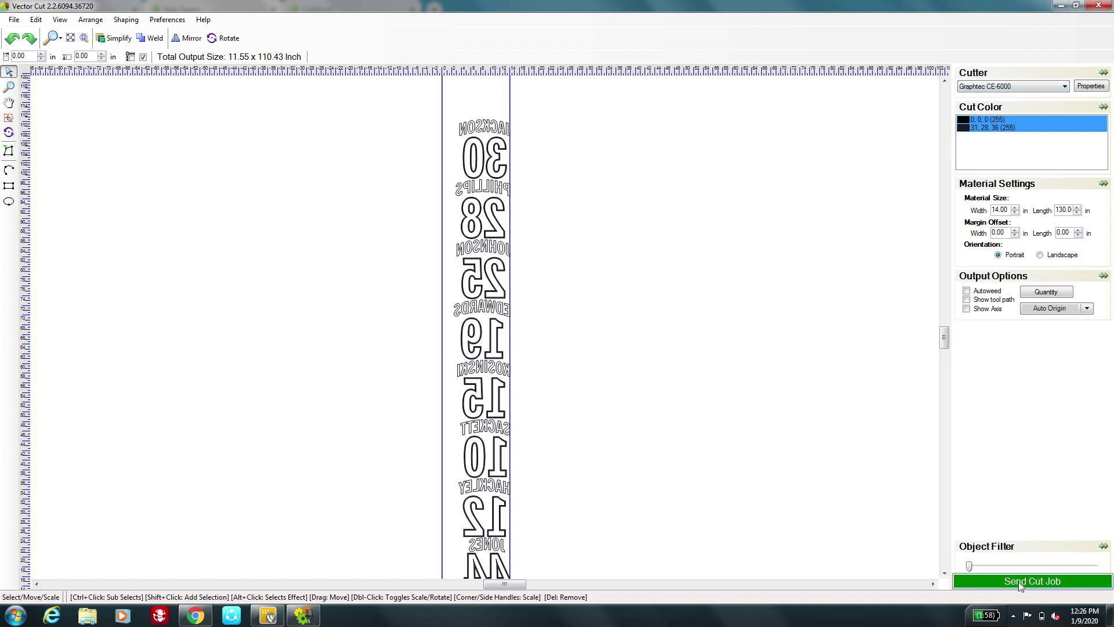
left_click(11, 87)
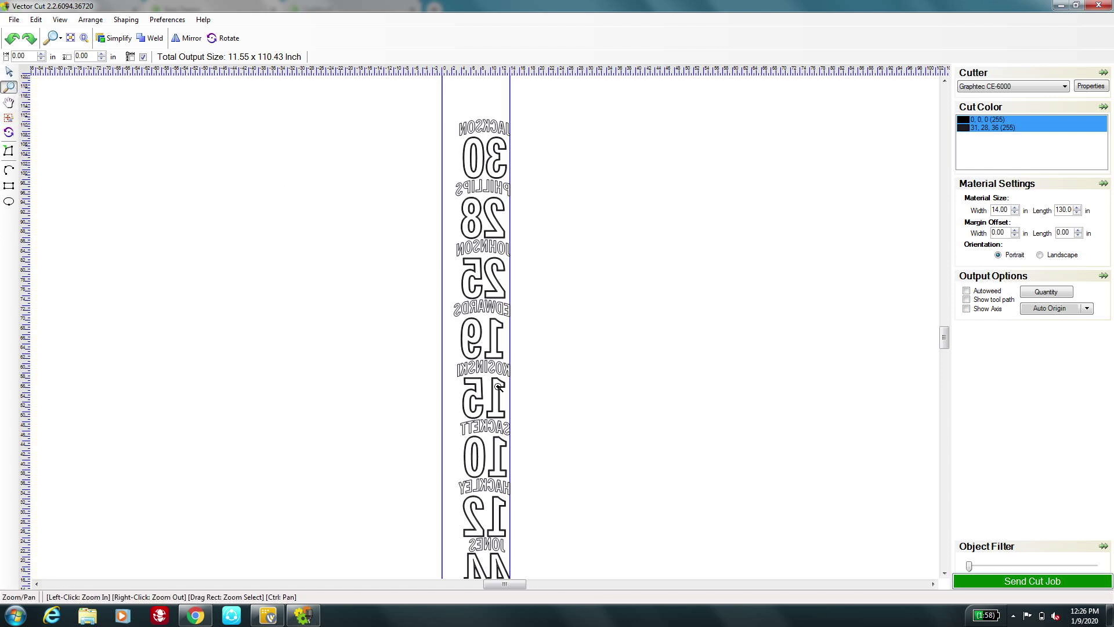
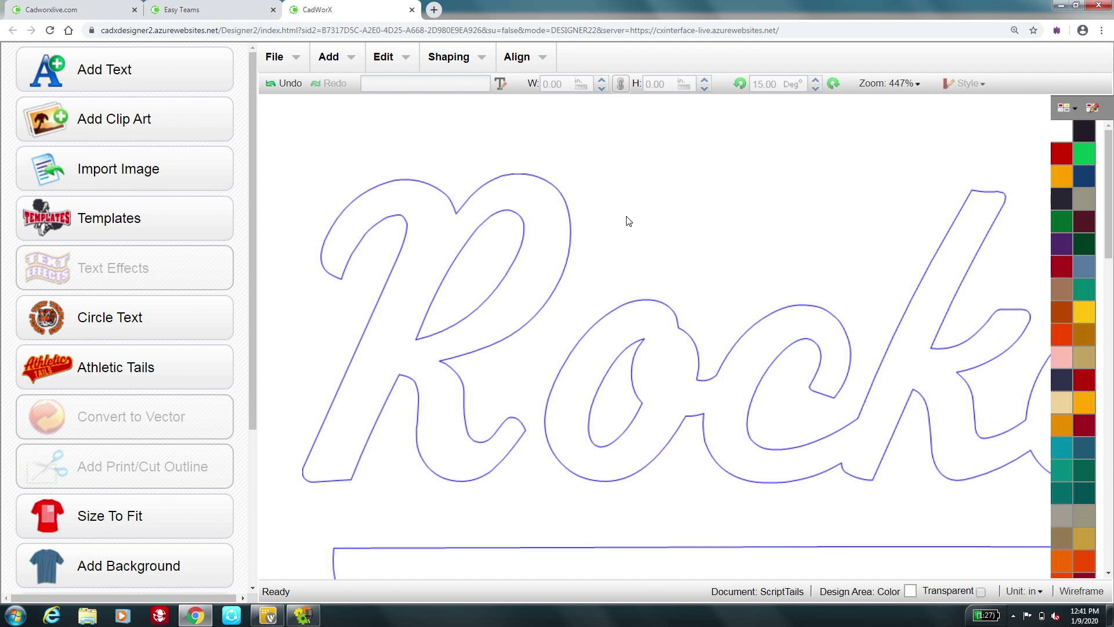
Switch to Easy Teams and delete all the checked roster items
left_click(890, 84)
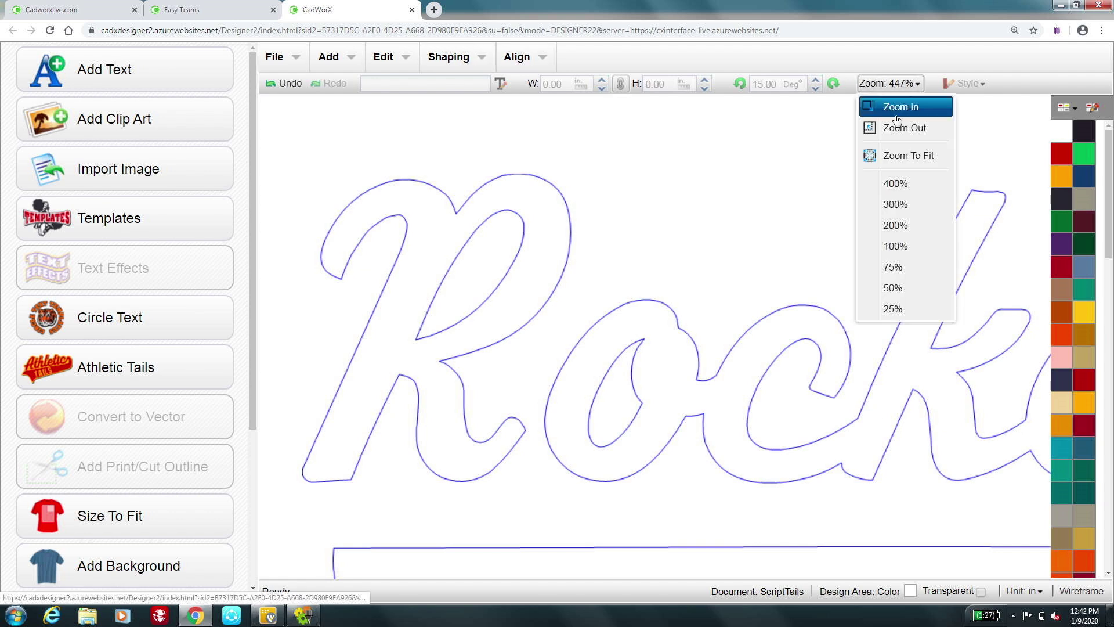
left_click(902, 154)
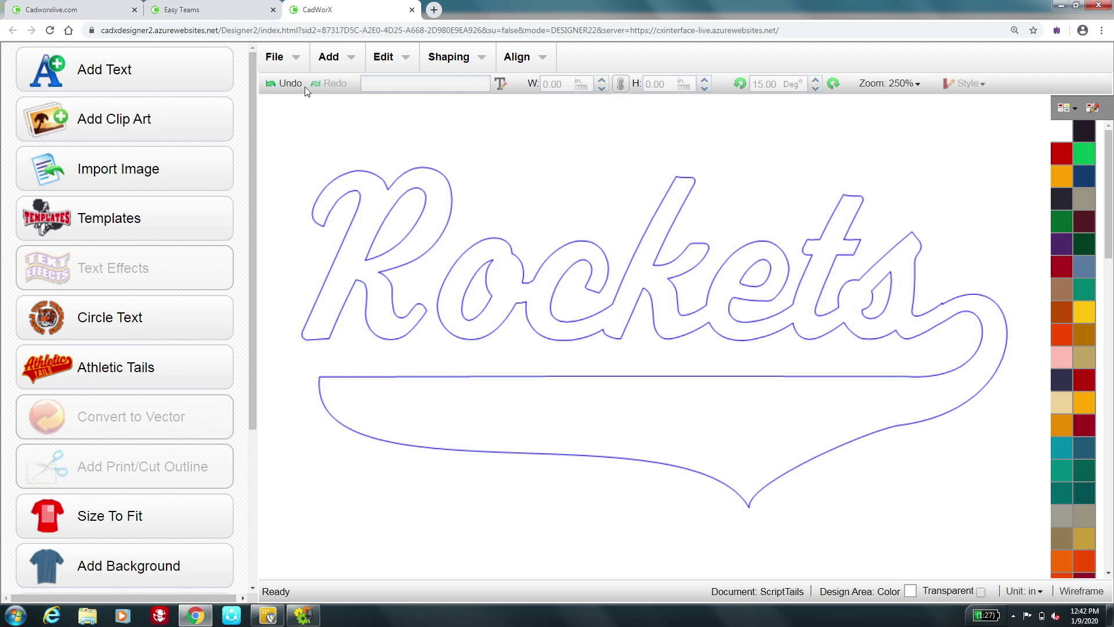
left_click(209, 13)
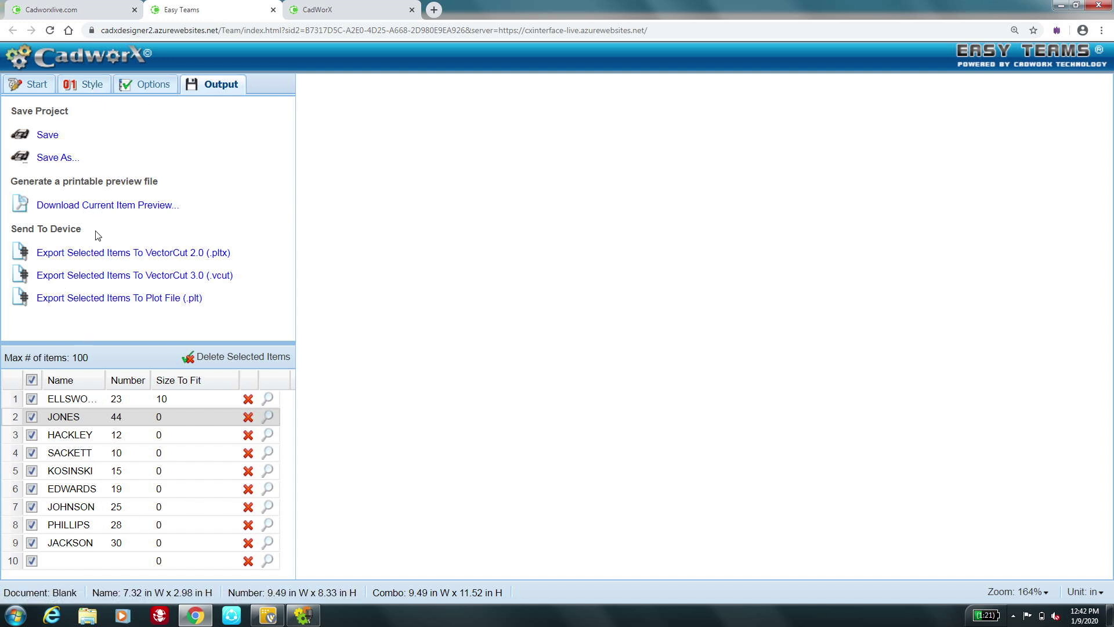
left_click(46, 92)
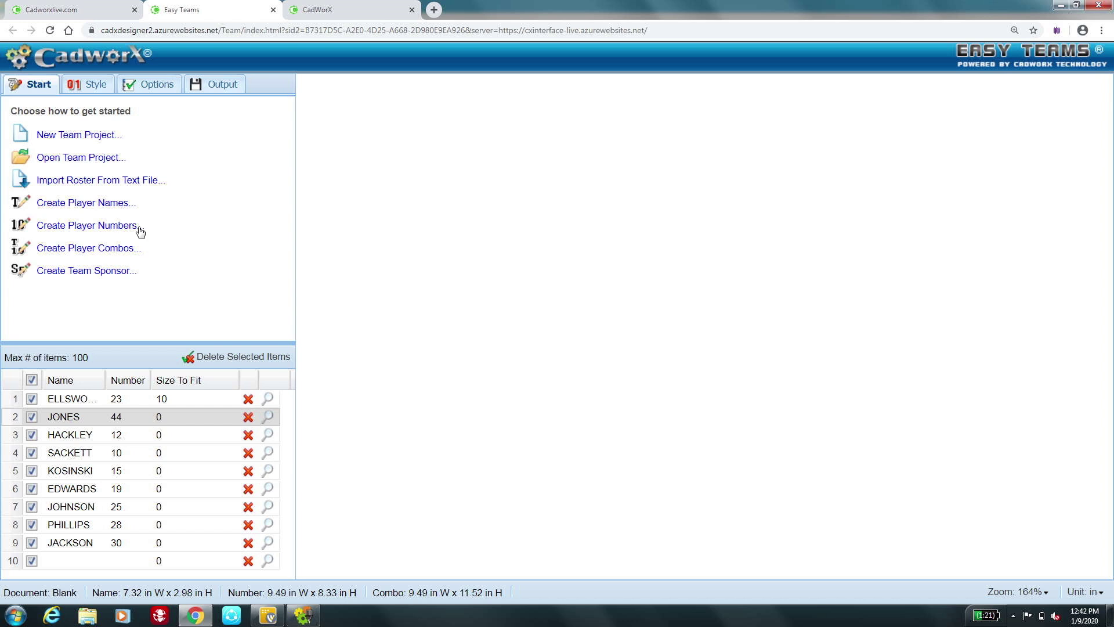
left_click(224, 357)
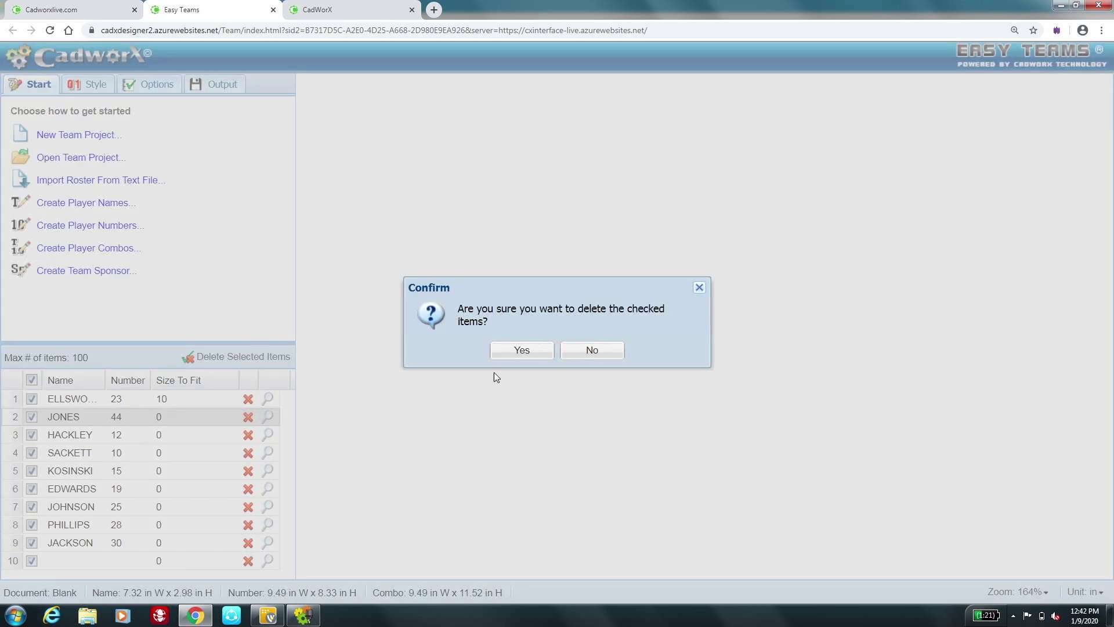
left_click(518, 350)
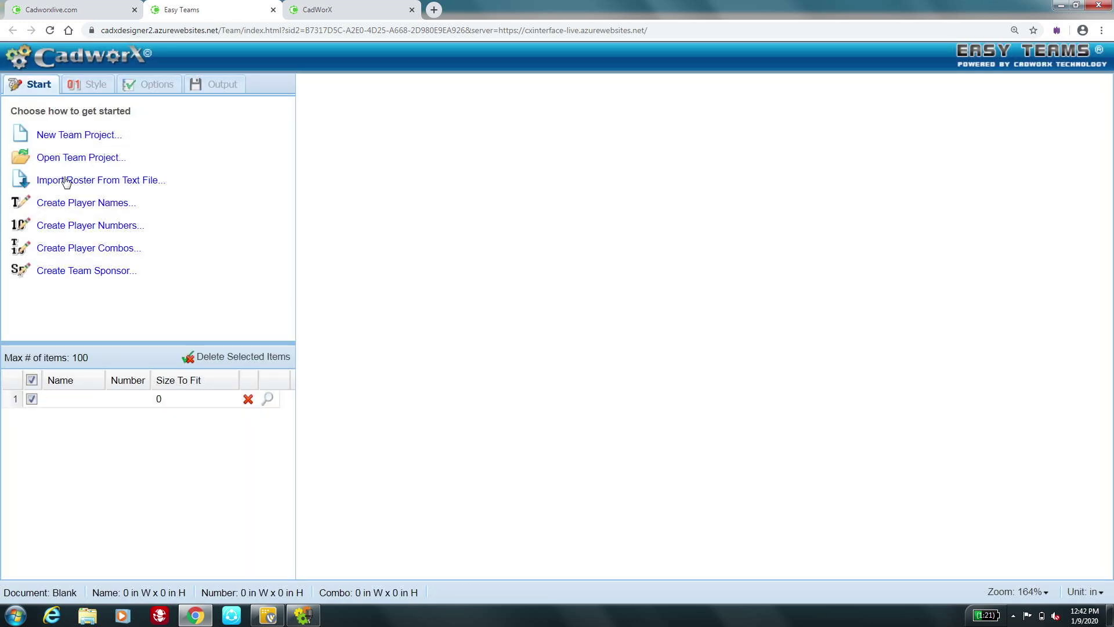
Create player numbers for the range 1-20, 99 and preview numbers 2 and 3
left_click(95, 225)
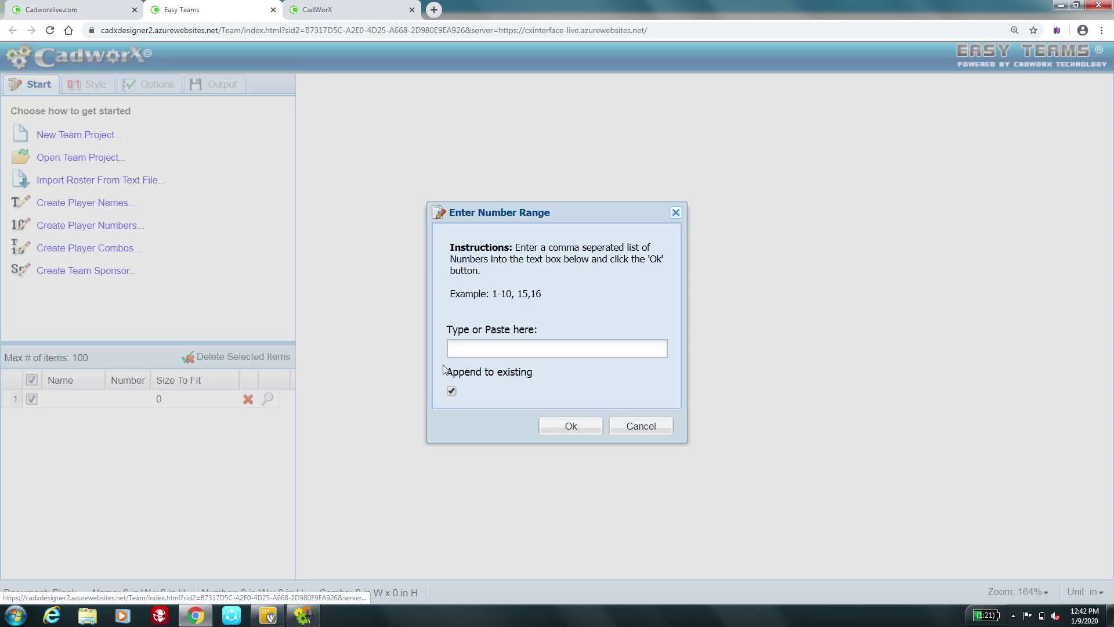
left_click(479, 353)
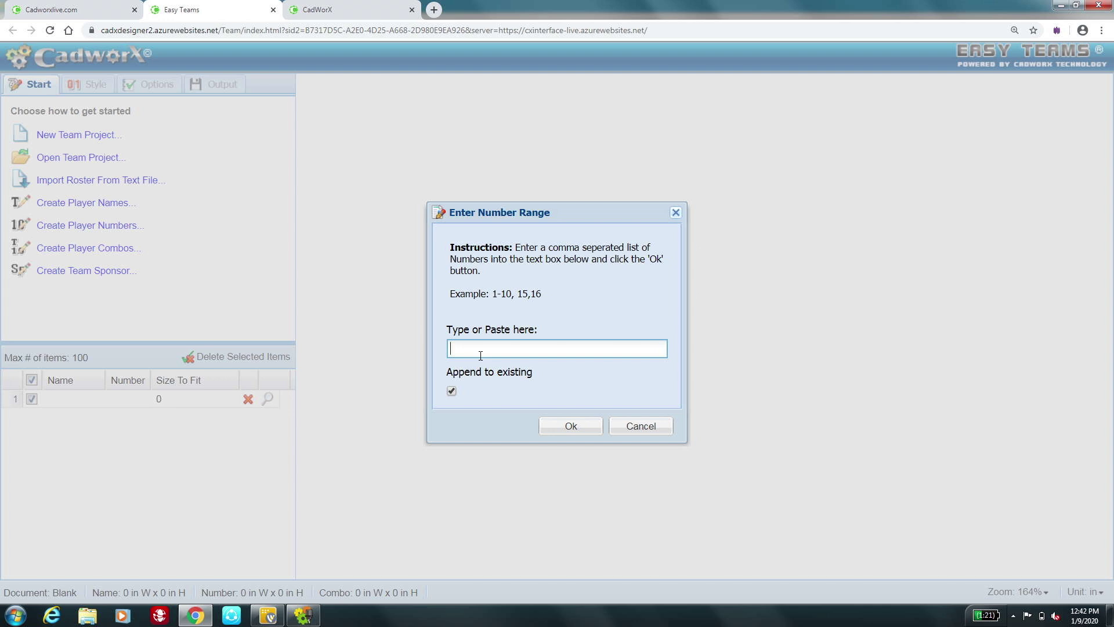
type("1-20, 99")
left_click(574, 425)
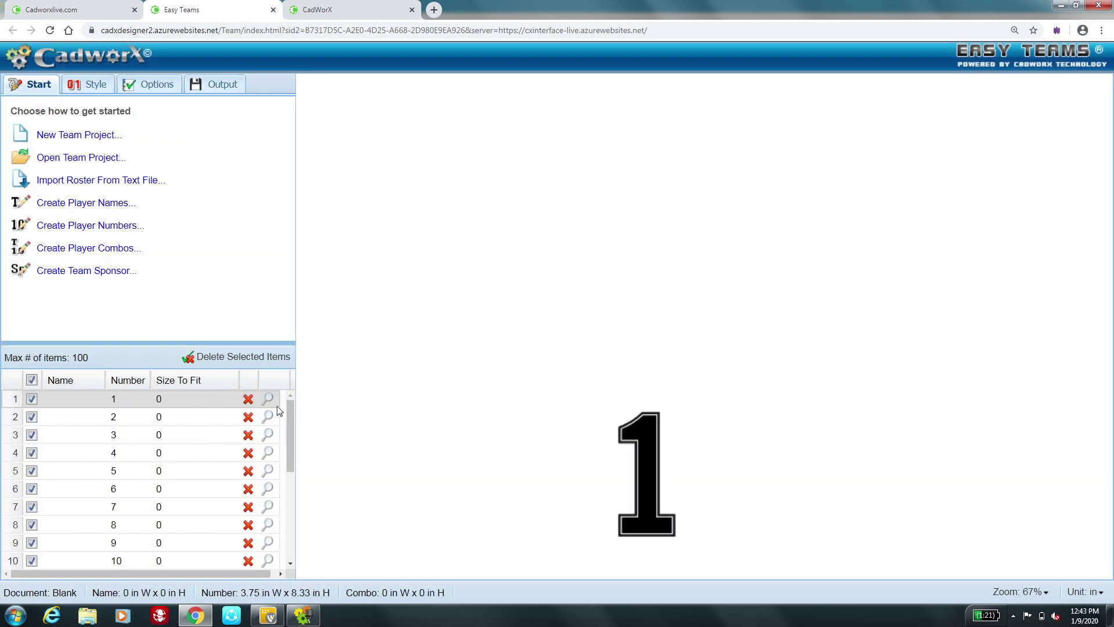
left_click(269, 416)
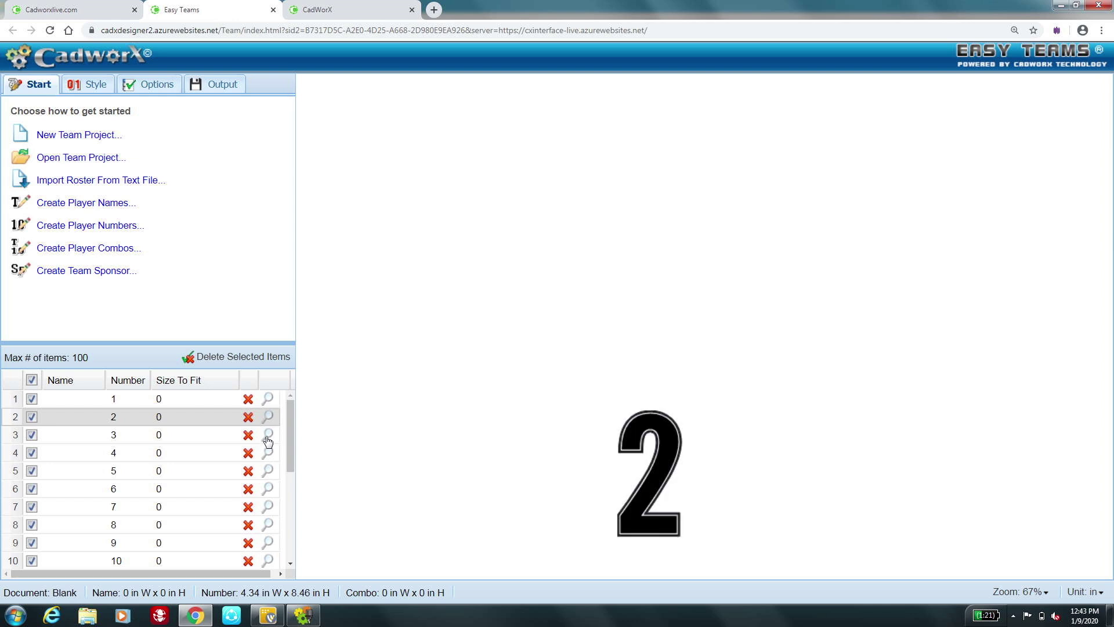
left_click(267, 435)
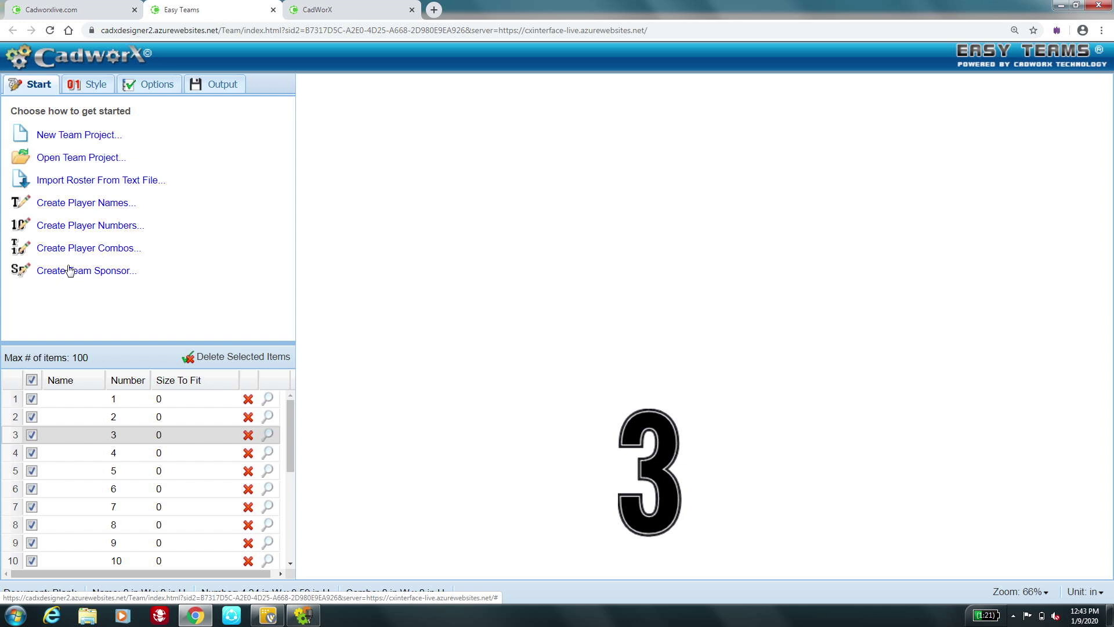
Append 21 copies of the team sponsor JOSH'S AUTO PARTS to the roster and preview one of them
left_click(87, 271)
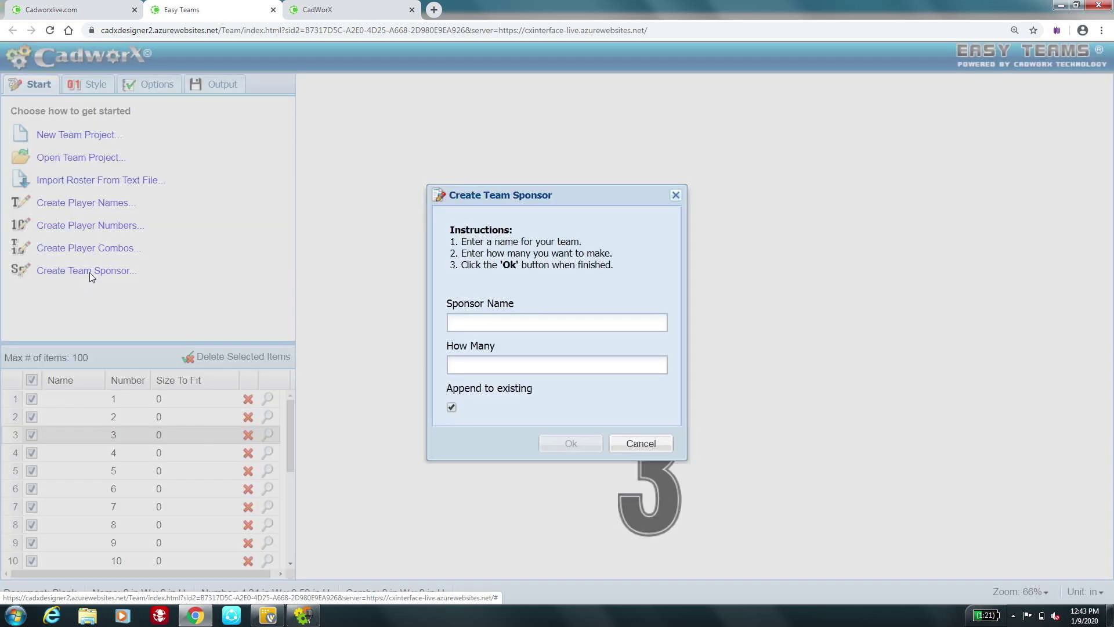
left_click(537, 326)
type("JOSH'S ")
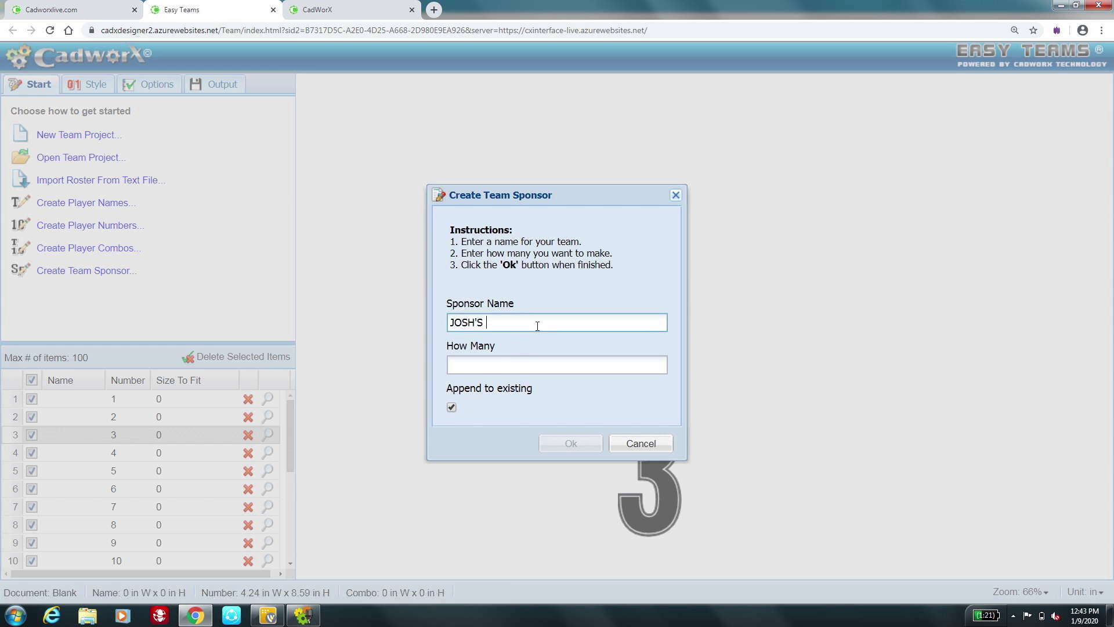
type("AUTO PARTS")
left_click(519, 362)
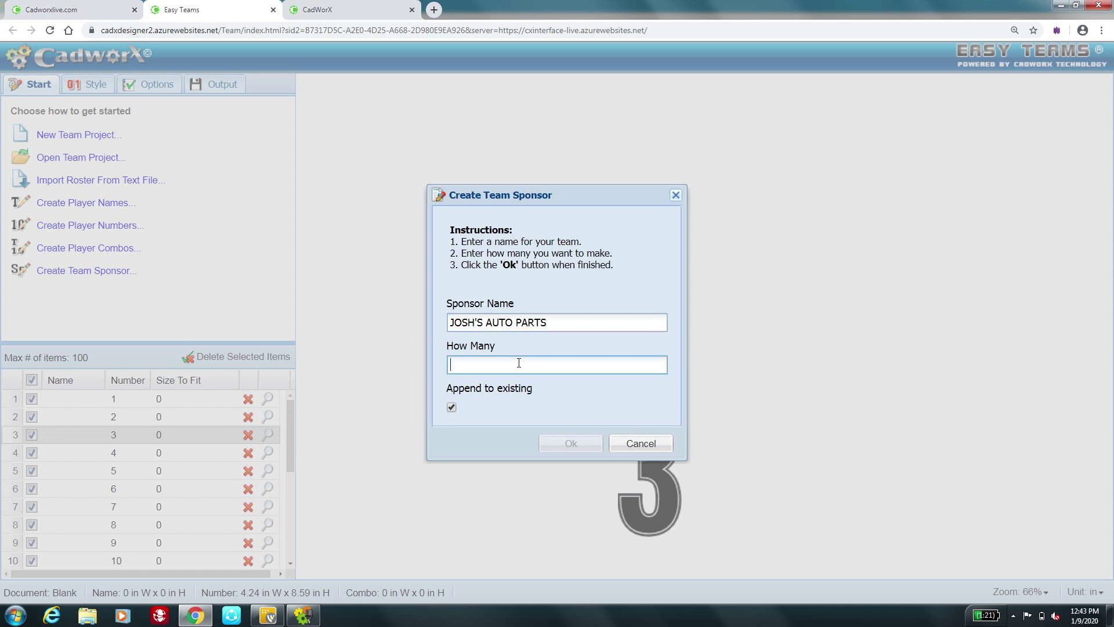
type("21")
left_click(570, 444)
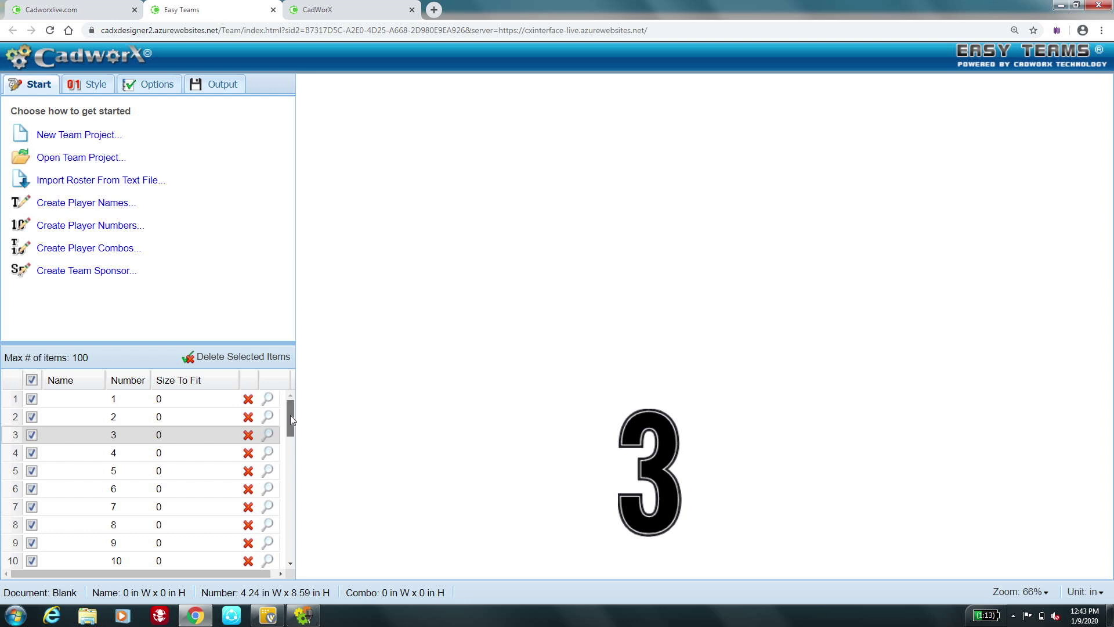
left_click_drag(291, 415, 290, 539)
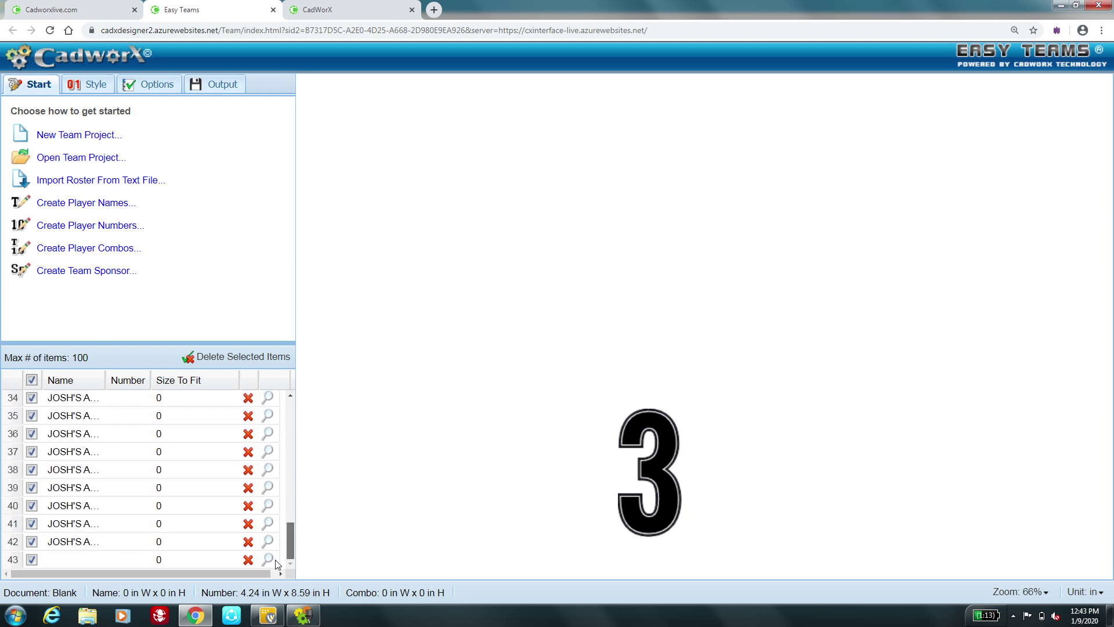
left_click(265, 438)
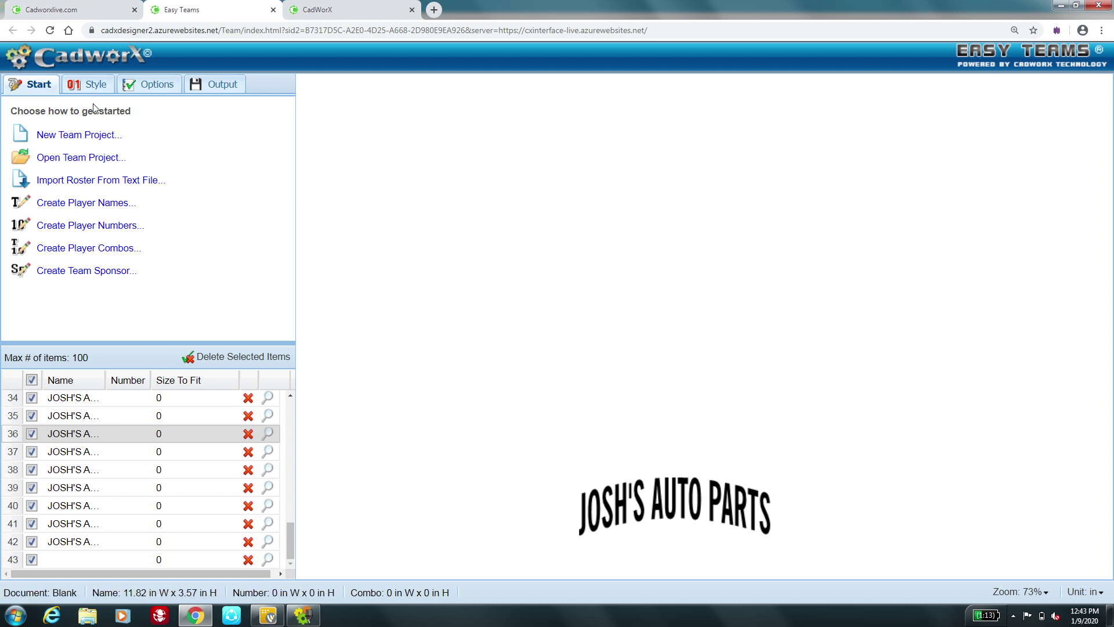
Open the saved team project DUFFLE BAGS LAD, discarding unsaved work, and preview the second and third names
left_click(61, 158)
left_click(532, 352)
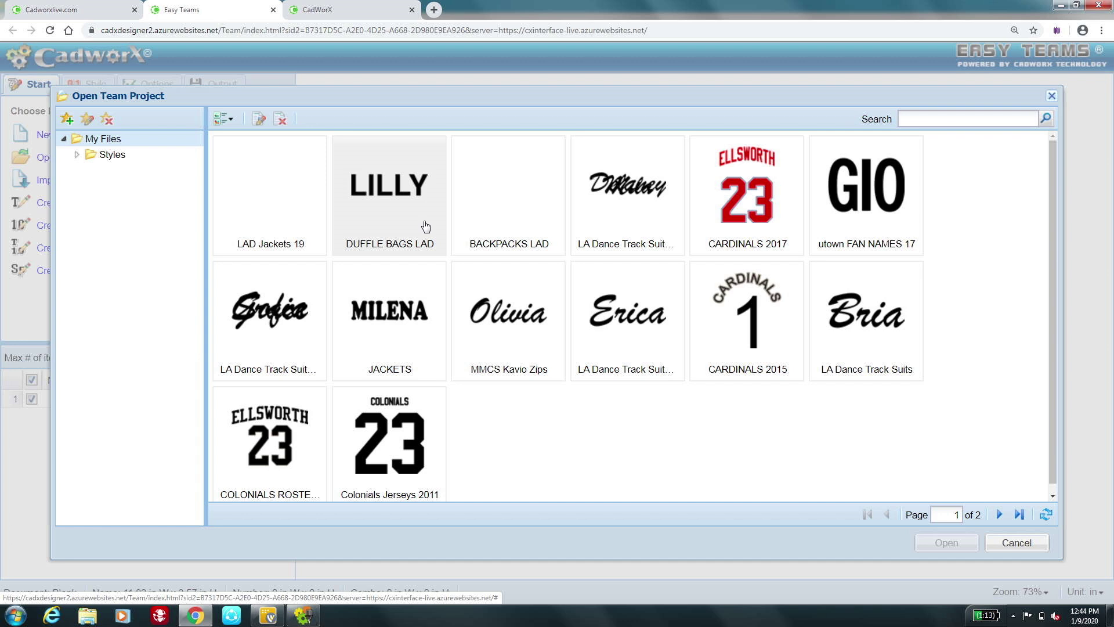
left_click(394, 199)
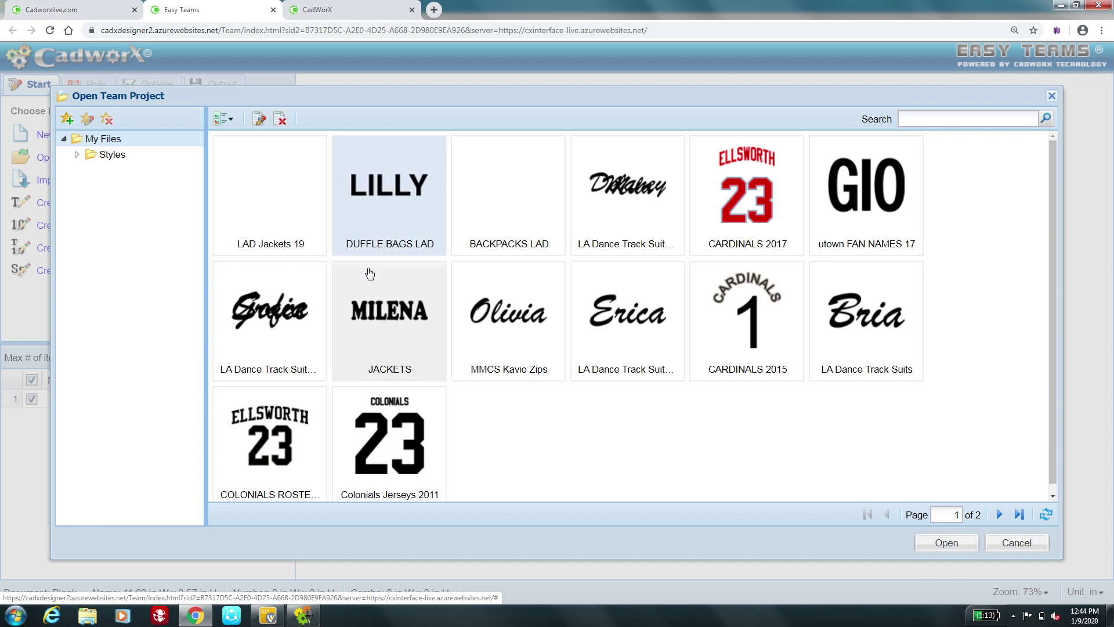
left_click(945, 542)
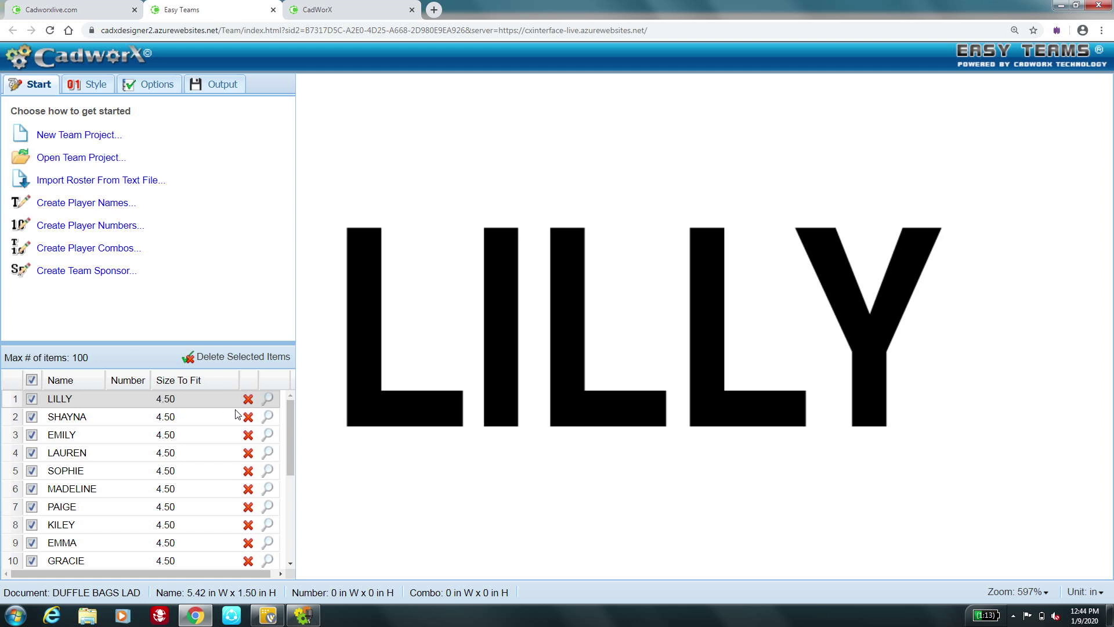
left_click(265, 418)
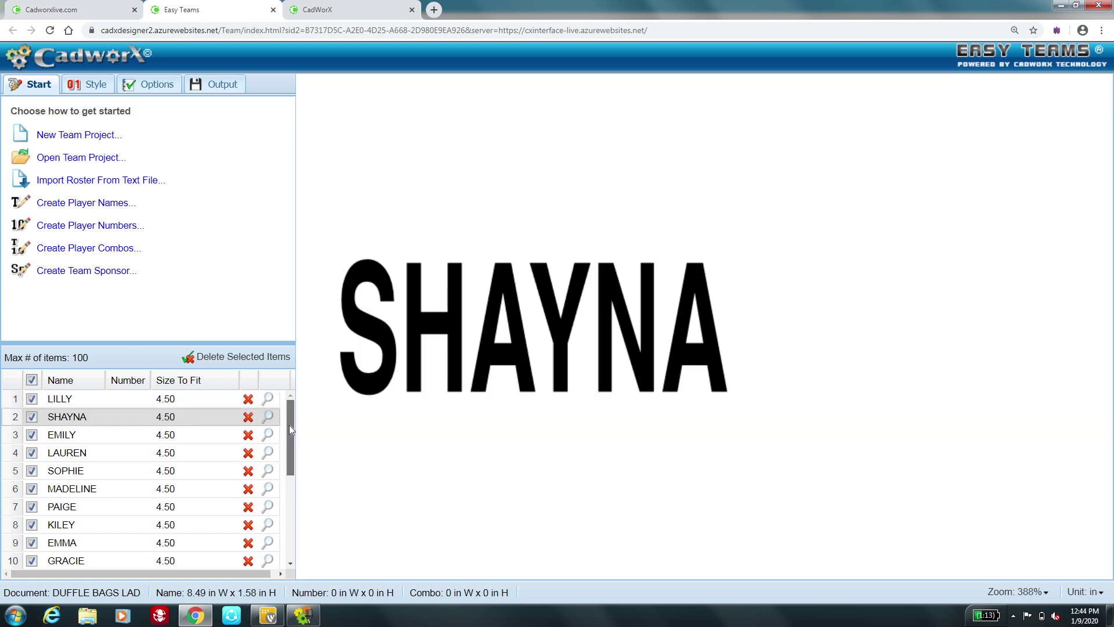
left_click_drag(290, 429, 283, 403)
left_click(269, 437)
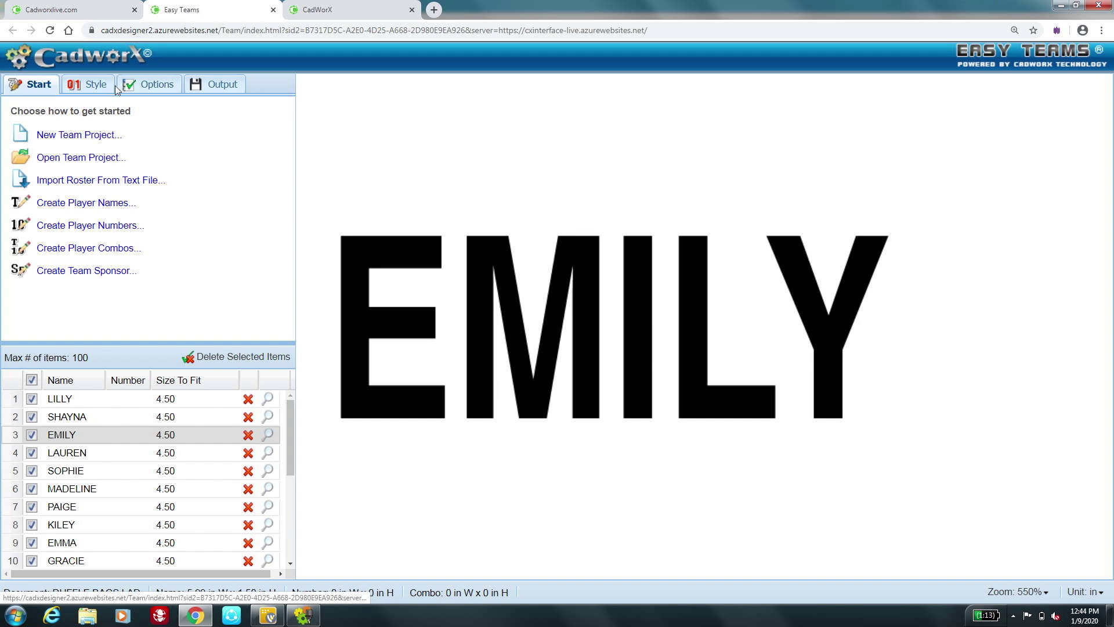
Open the saved LA Dance Track Suit team project from the first row of My Files, discarding unsaved work
left_click(75, 159)
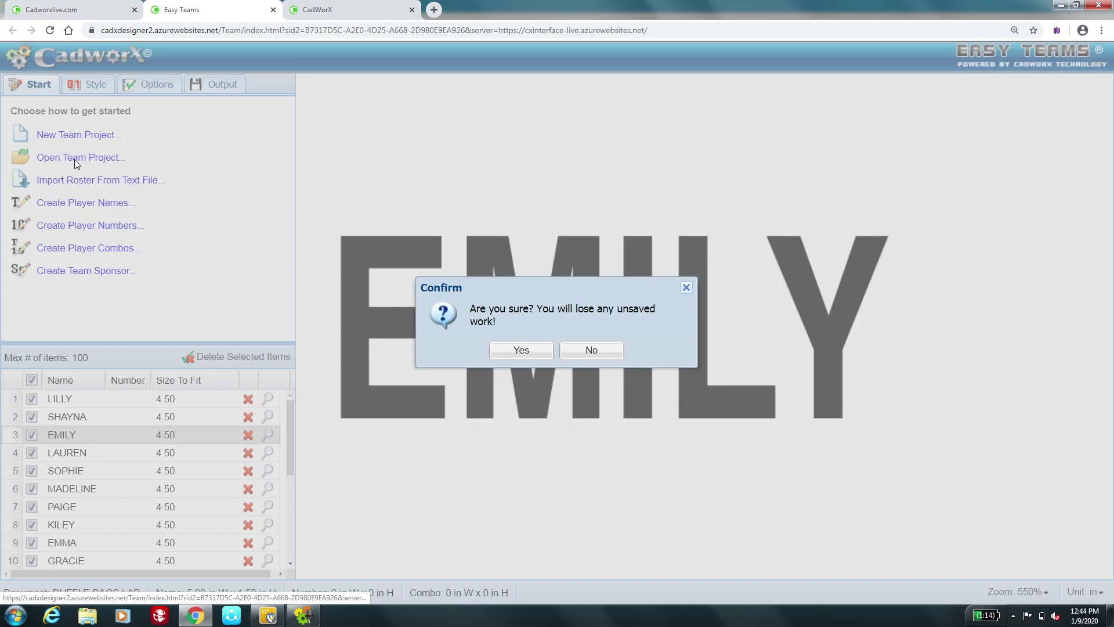
left_click(517, 347)
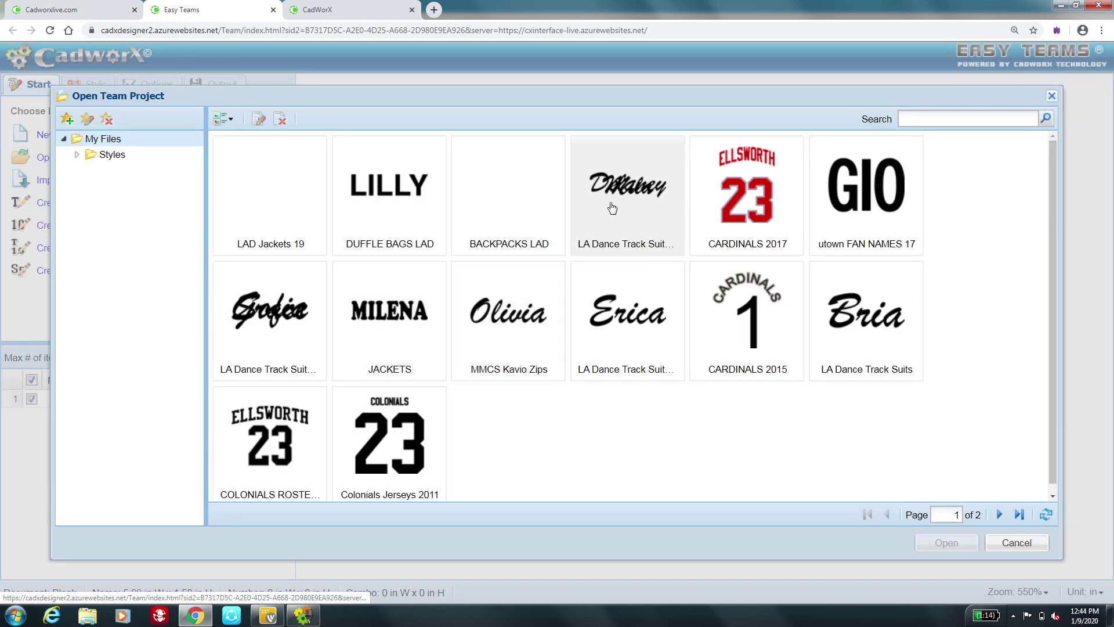
left_click(613, 208)
left_click(933, 541)
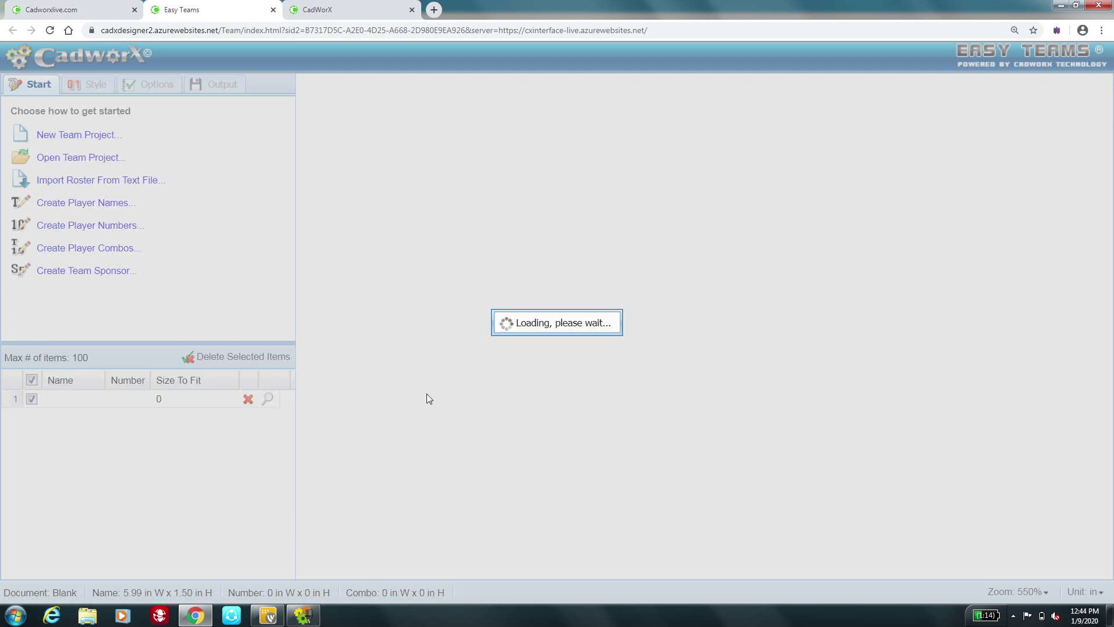